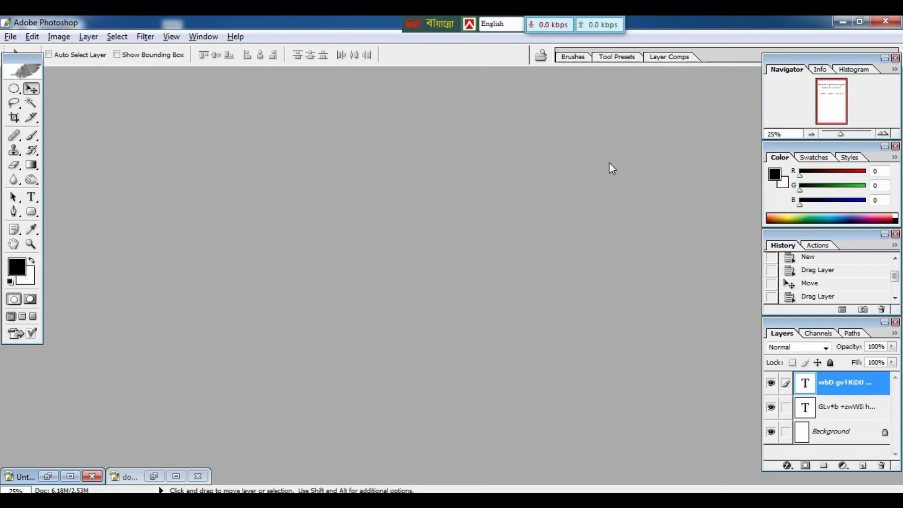
- Create a new 5 × 8 inch, 300 pixels/inch document with a white background
{"action": "key", "text": "ctrl+n"}
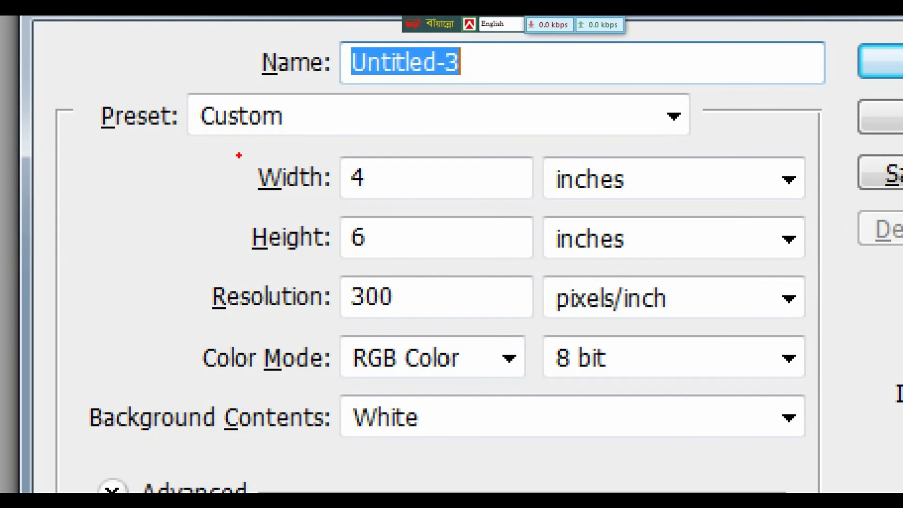
{"action": "left_click_drag", "start_coordinate": [239, 156], "coordinate": [395, 267]}
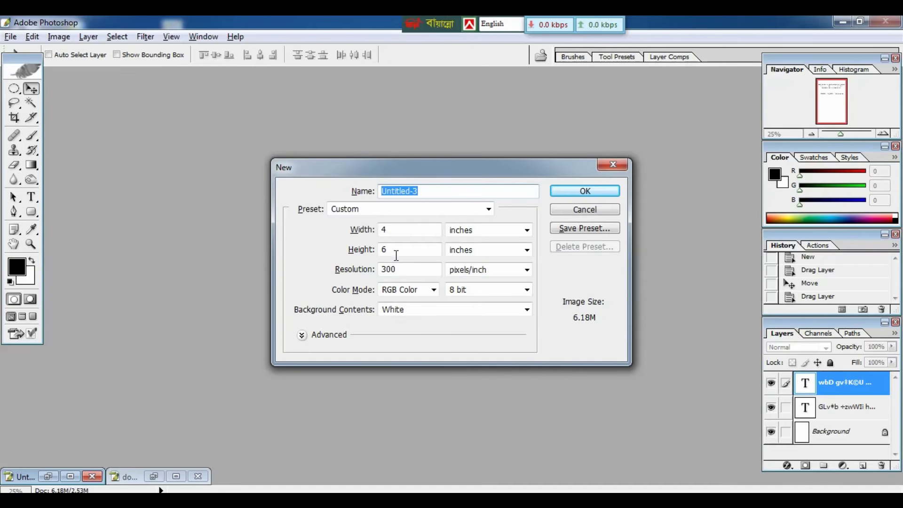
{"action": "double_click", "coordinate": [396, 232]}
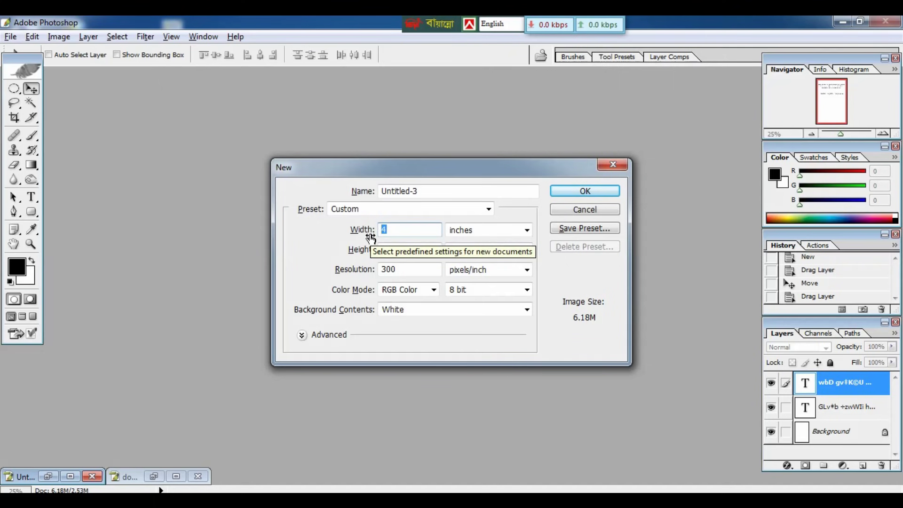
{"action": "type", "text": "5"}
{"action": "left_click", "coordinate": [391, 248]}
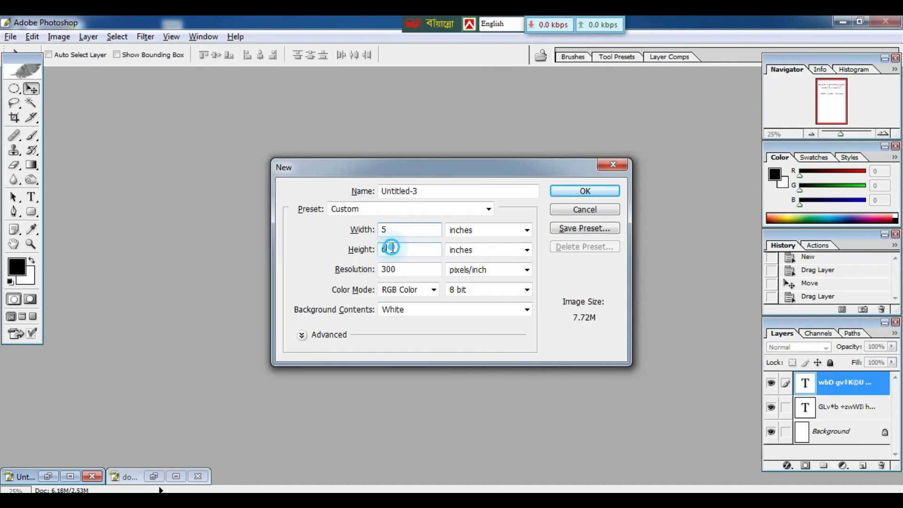
{"action": "double_click", "coordinate": [391, 248]}
{"action": "type", "text": "8"}
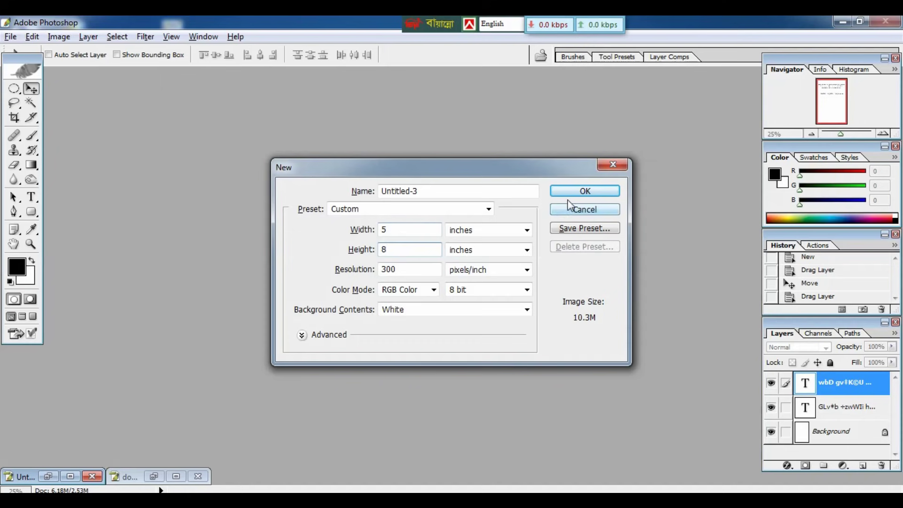
{"action": "left_click", "coordinate": [581, 193]}
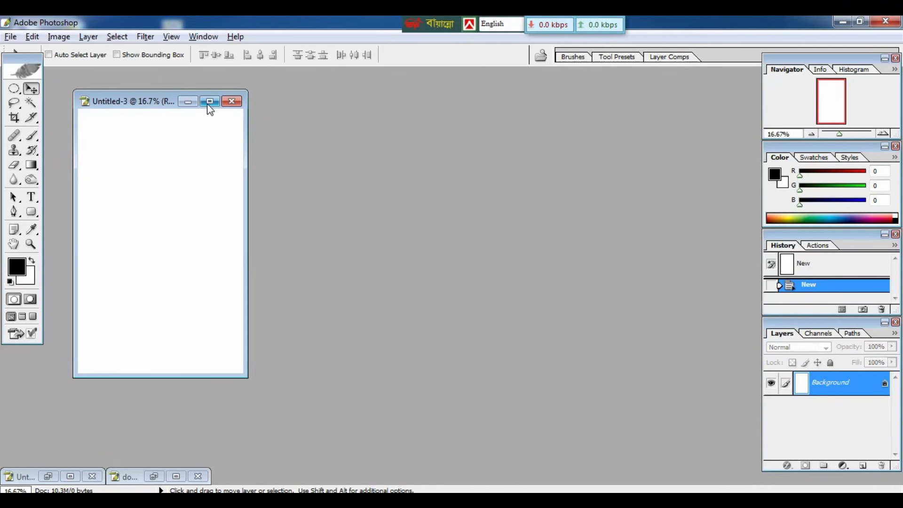
- Maximize the document and marquee-select a thin full-width band along the page top
{"action": "left_click", "coordinate": [210, 101]}
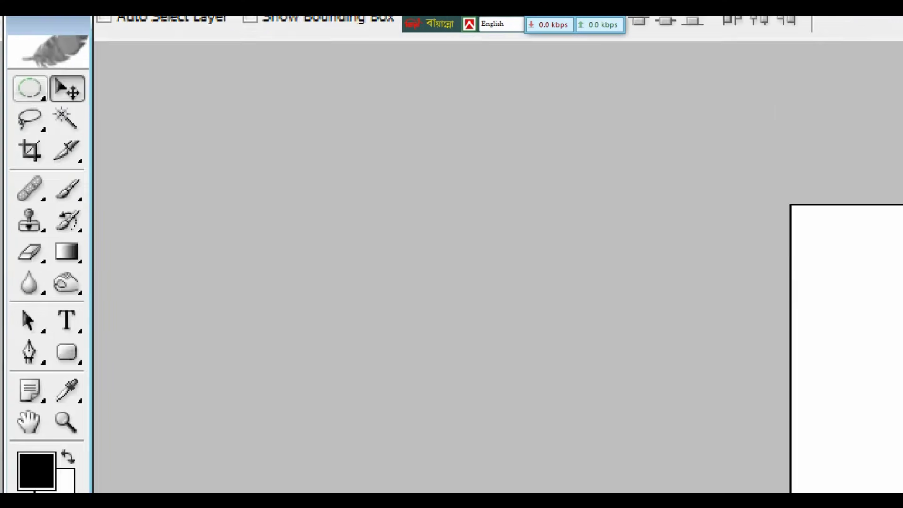
{"action": "left_click", "coordinate": [13, 88]}
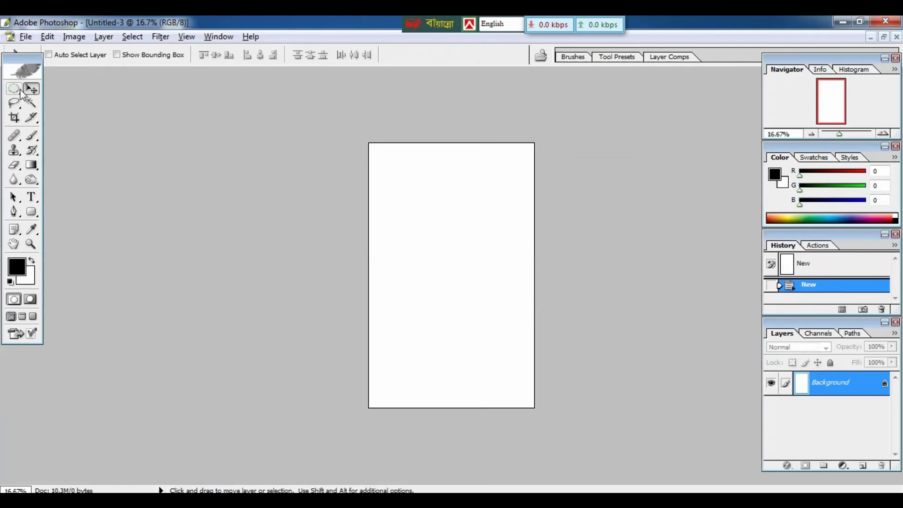
{"action": "left_click_drag", "start_coordinate": [14, 89], "coordinate": [43, 94]}
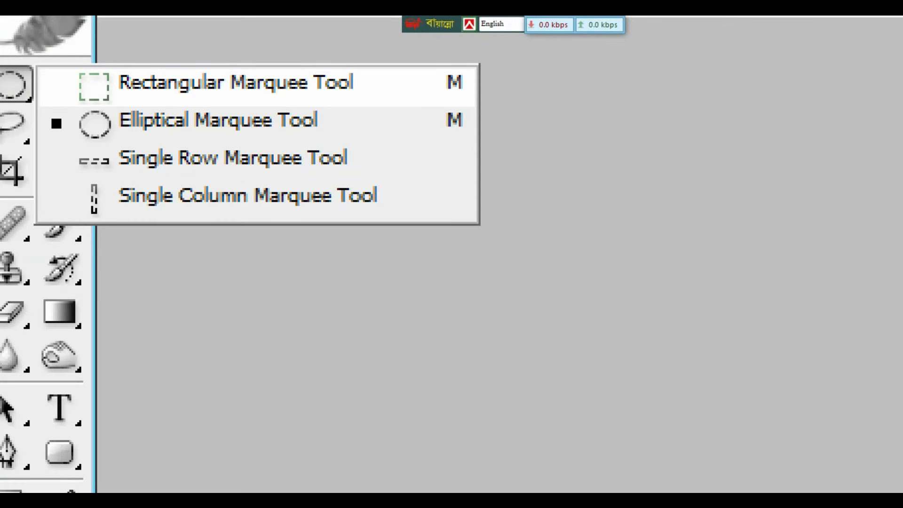
{"action": "left_click", "coordinate": [27, 90]}
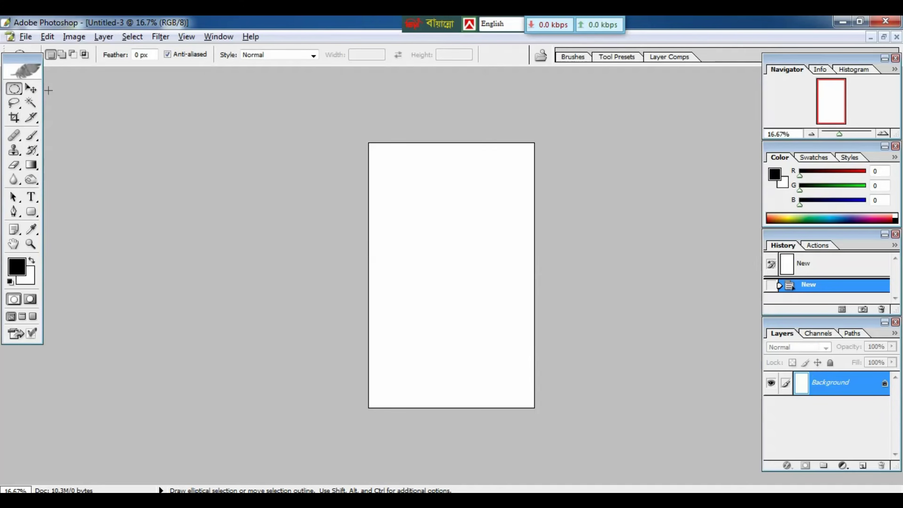
{"action": "left_click", "coordinate": [19, 91]}
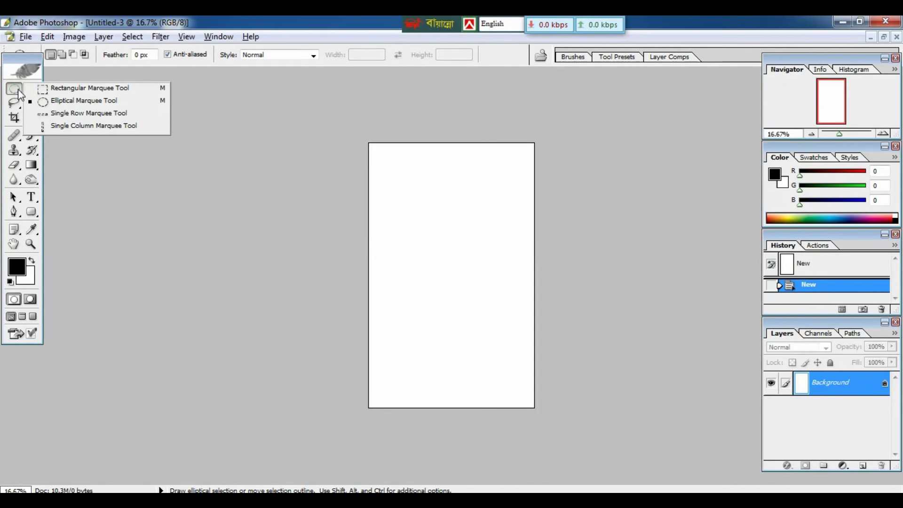
{"action": "left_click", "coordinate": [57, 88]}
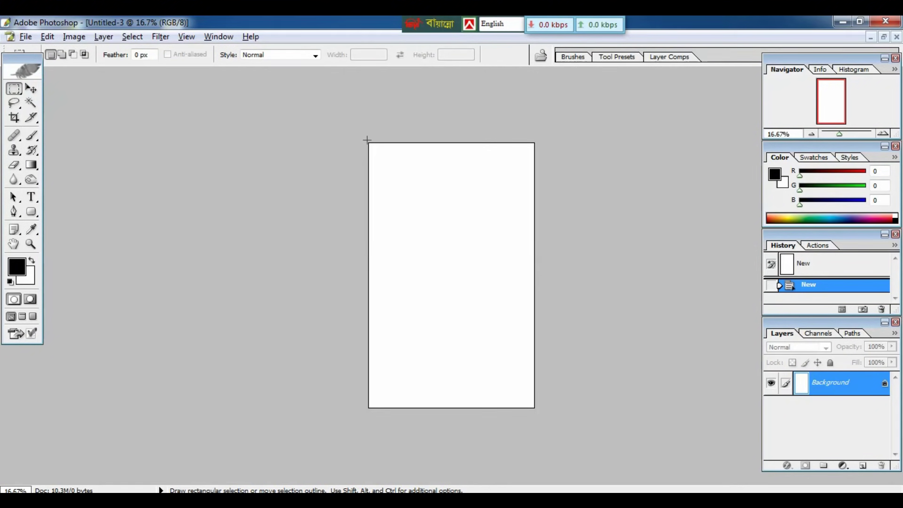
{"action": "left_click_drag", "start_coordinate": [367, 140], "coordinate": [536, 159]}
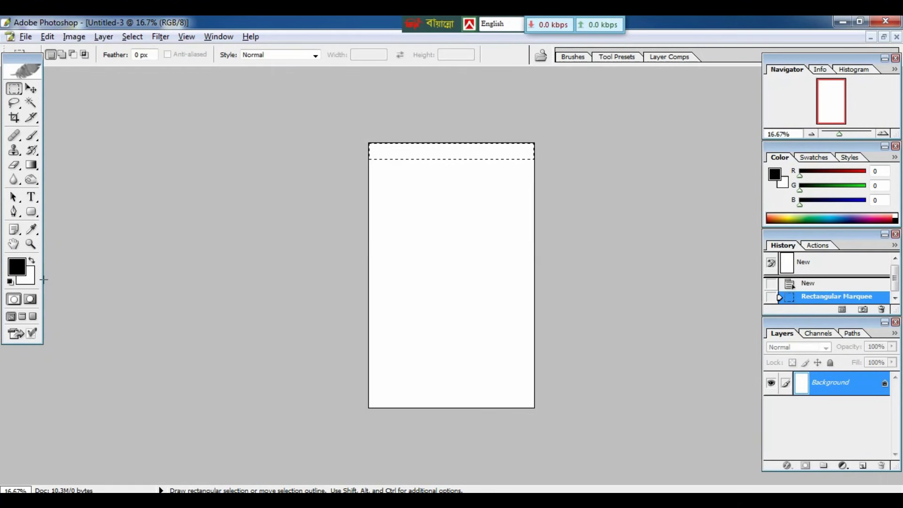
{"action": "key", "text": "ctrl"}
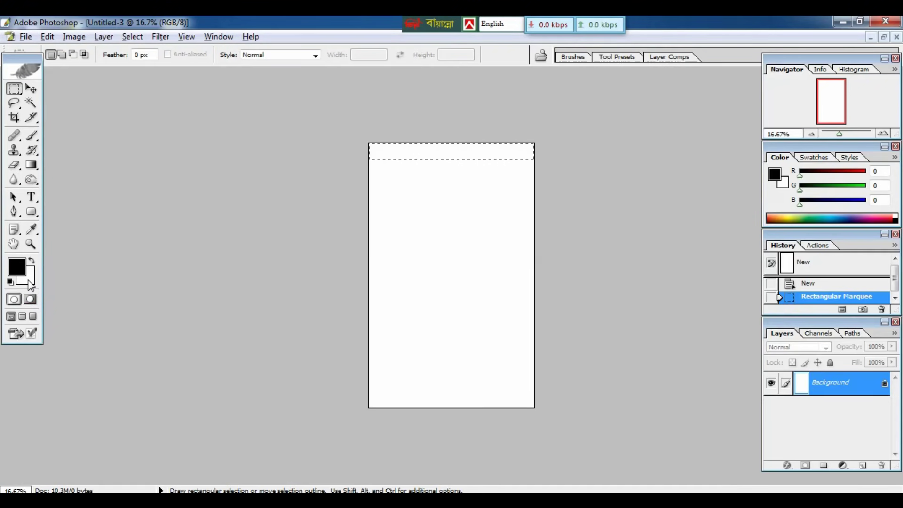
- Set the background colour to dark teal #0F4751 (R 15, G 71, B 81)
{"action": "left_click", "coordinate": [28, 281]}
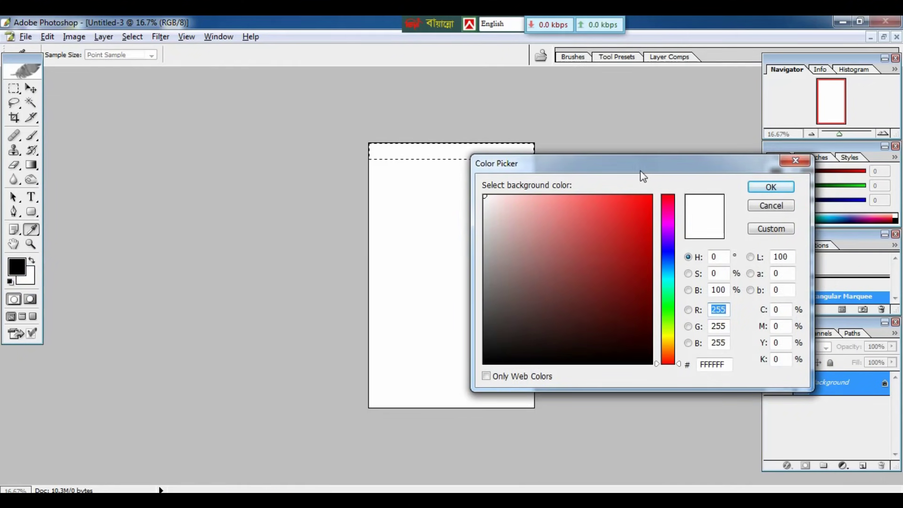
{"action": "left_click_drag", "start_coordinate": [643, 176], "coordinate": [566, 161]}
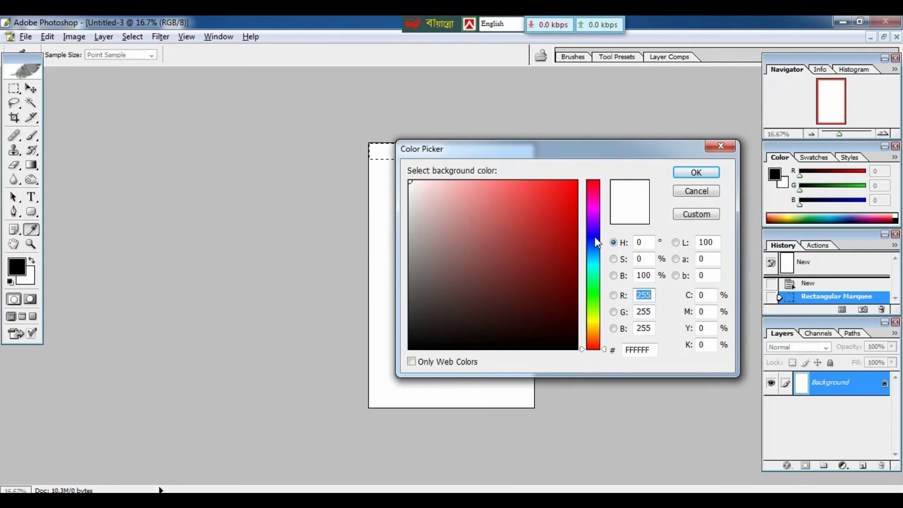
{"action": "left_click", "coordinate": [595, 238]}
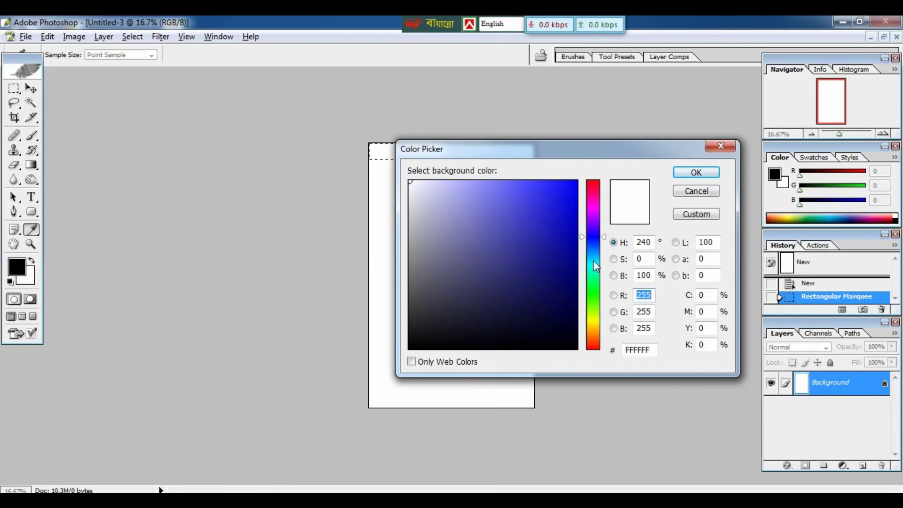
{"action": "left_click", "coordinate": [594, 261]}
{"action": "left_click", "coordinate": [546, 295]}
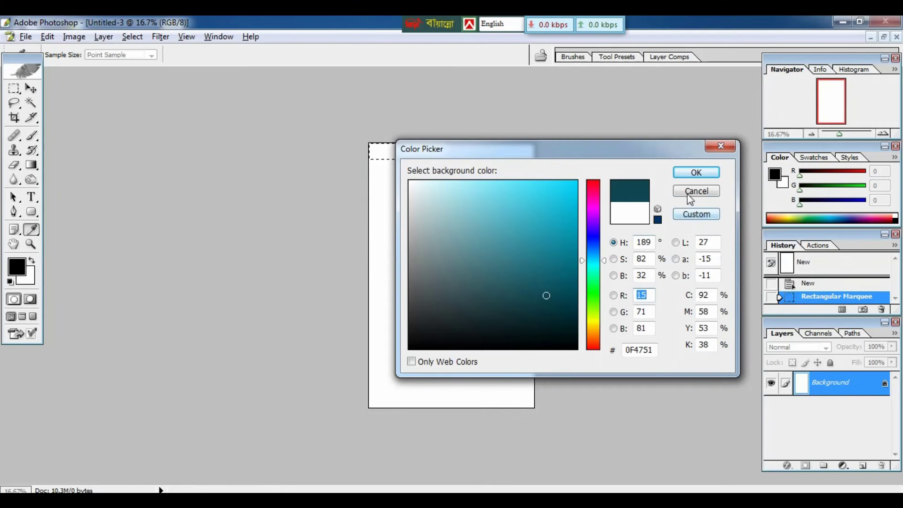
{"action": "left_click", "coordinate": [684, 173]}
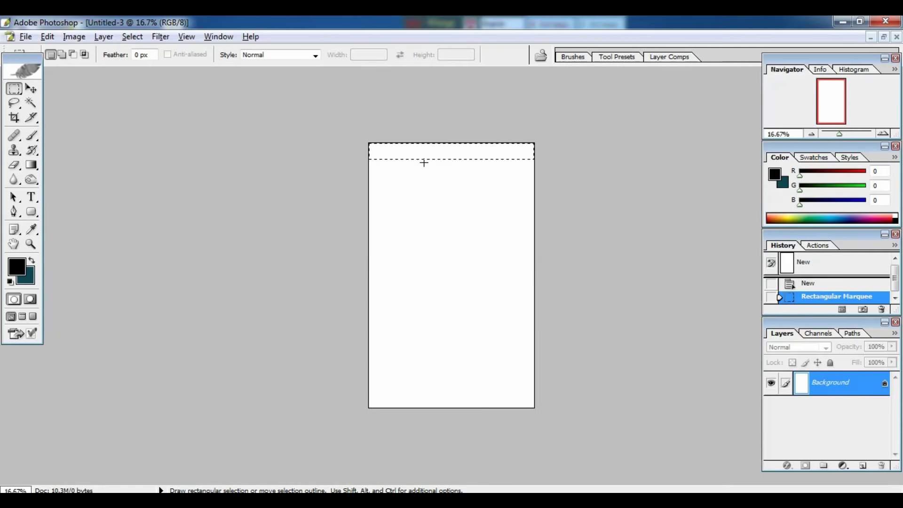
- Fill the top band teal, move a layer copy to the page bottom, and duplicate it upward
{"action": "key", "text": "ctrl+BackSpace"}
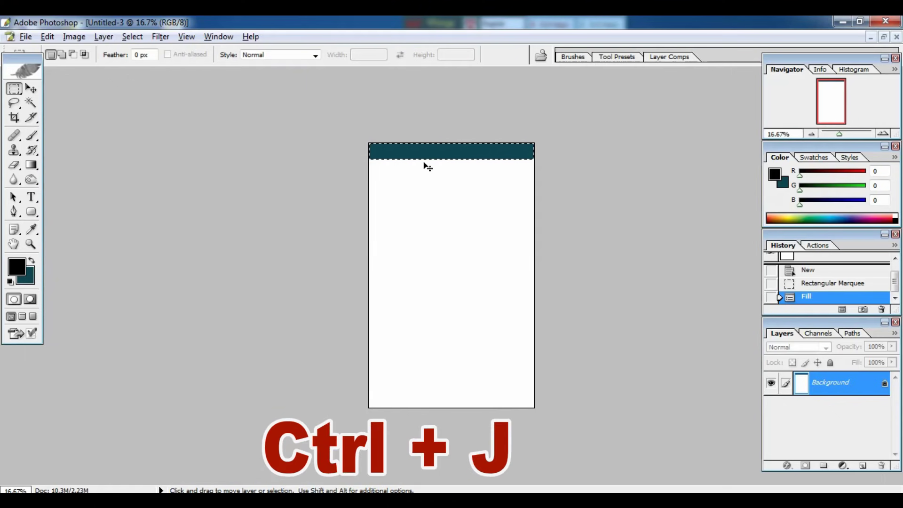
{"action": "key", "text": "ctrl+j"}
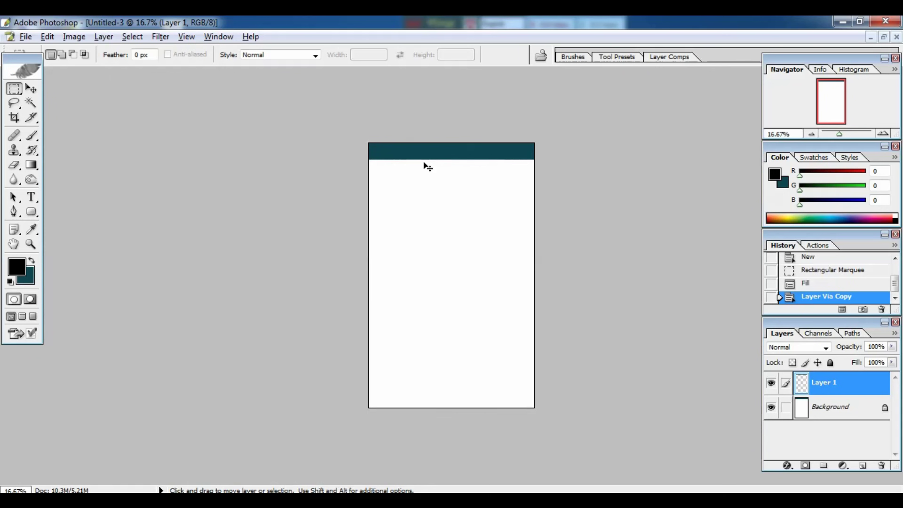
{"action": "key", "text": "v"}
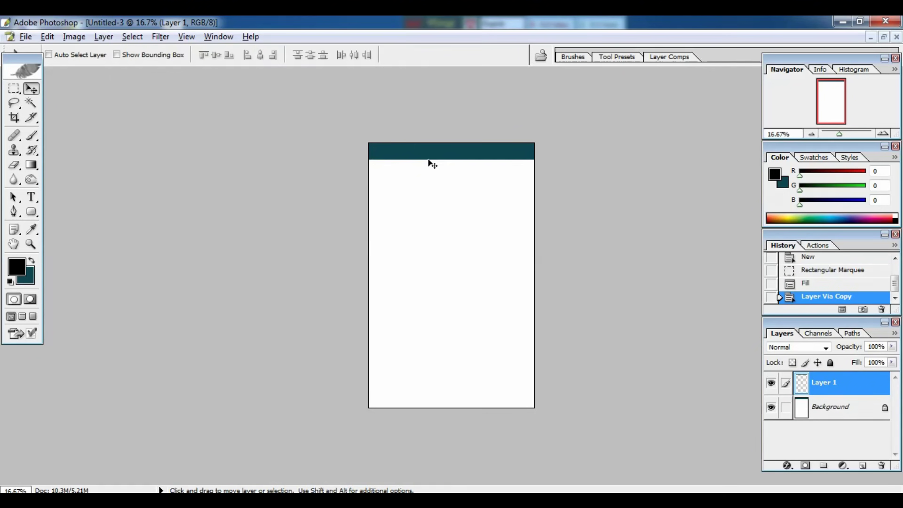
{"action": "left_click_drag", "start_coordinate": [428, 162], "coordinate": [448, 407]}
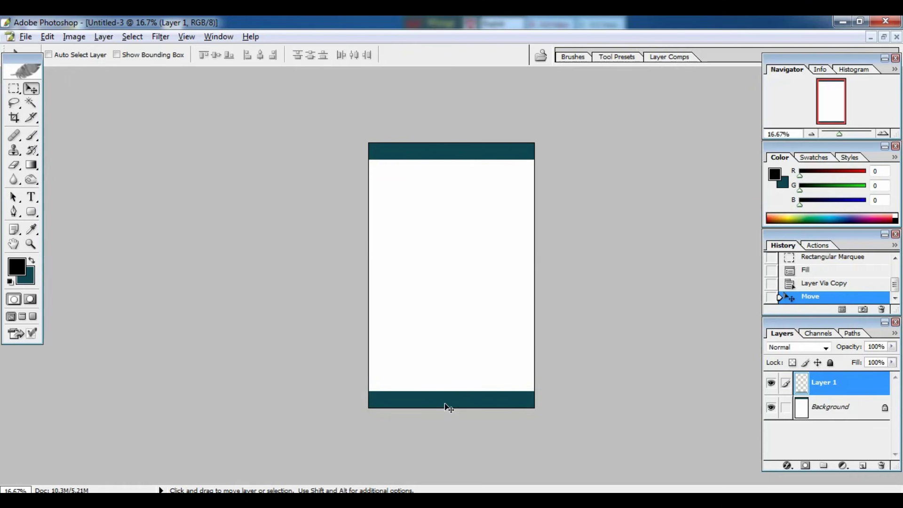
{"action": "left_click_drag", "start_coordinate": [447, 408], "coordinate": [457, 401]}
{"action": "key", "text": "shift+alt"}
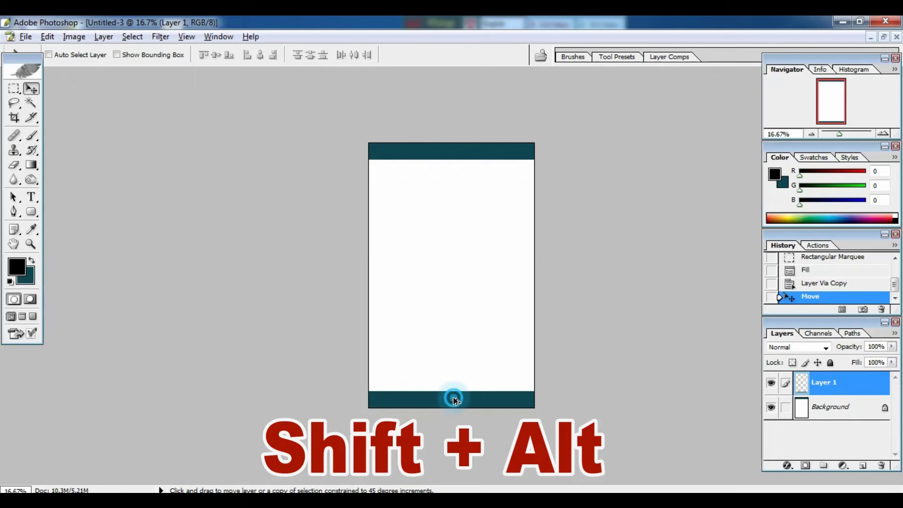
{"action": "left_click_drag", "start_coordinate": [456, 400], "coordinate": [456, 372]}
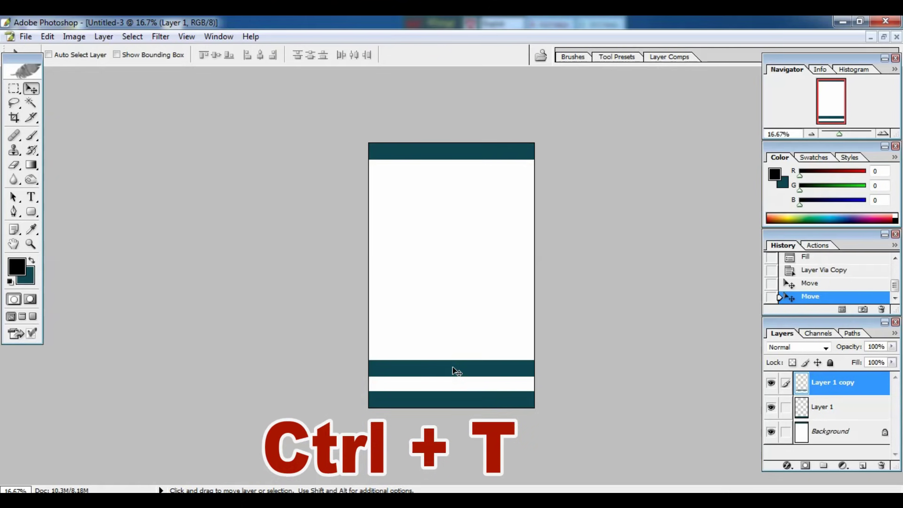
- Shrink Layer 1 copy into a thin teal stripe and nudge it just above the footer
{"action": "key", "text": "ctrl+t"}
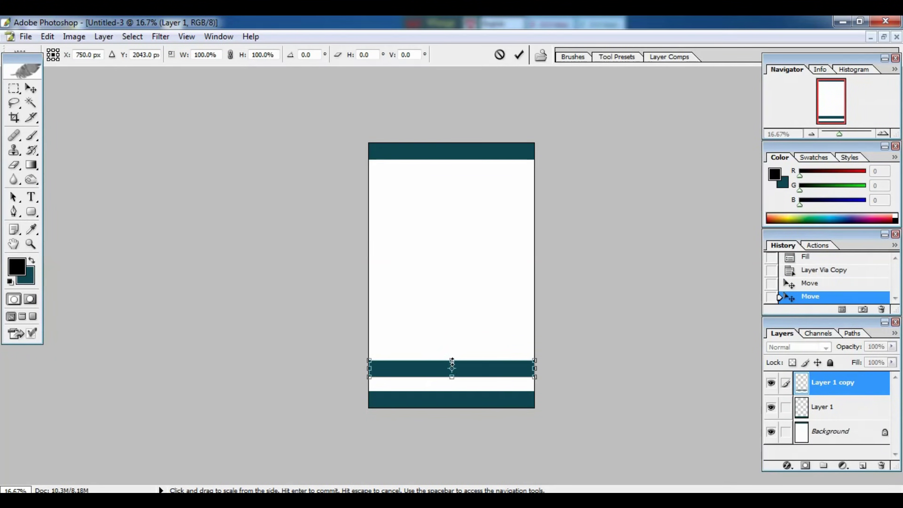
{"action": "left_click", "coordinate": [452, 362]}
{"action": "left_click_drag", "start_coordinate": [452, 363], "coordinate": [452, 374]}
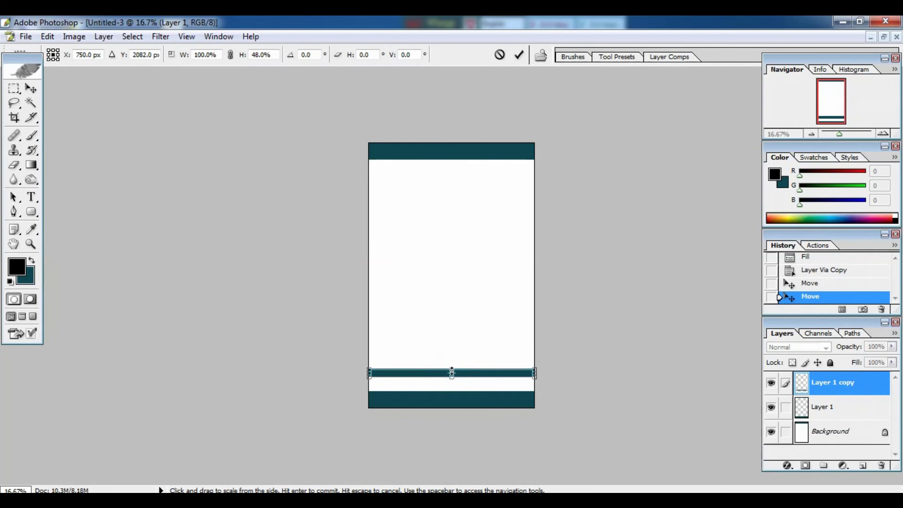
{"action": "double_click", "coordinate": [453, 375]}
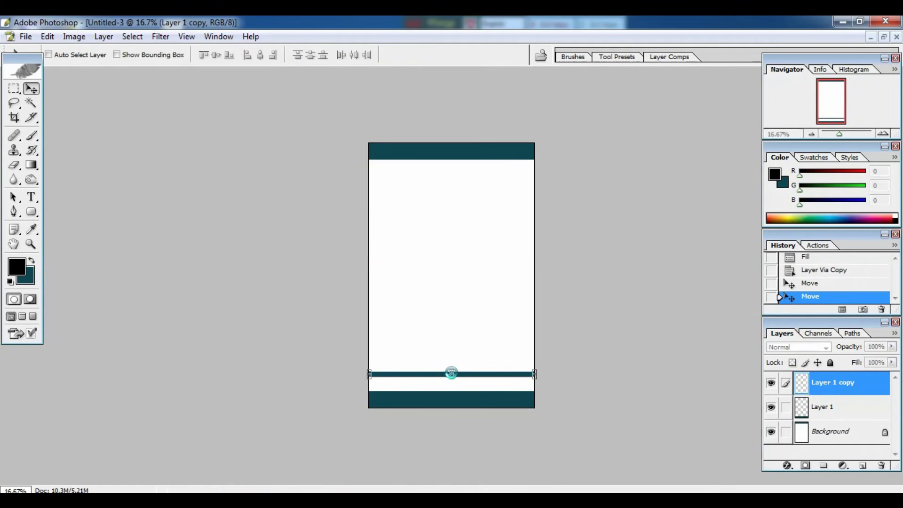
{"action": "left_click_drag", "start_coordinate": [452, 374], "coordinate": [457, 389]}
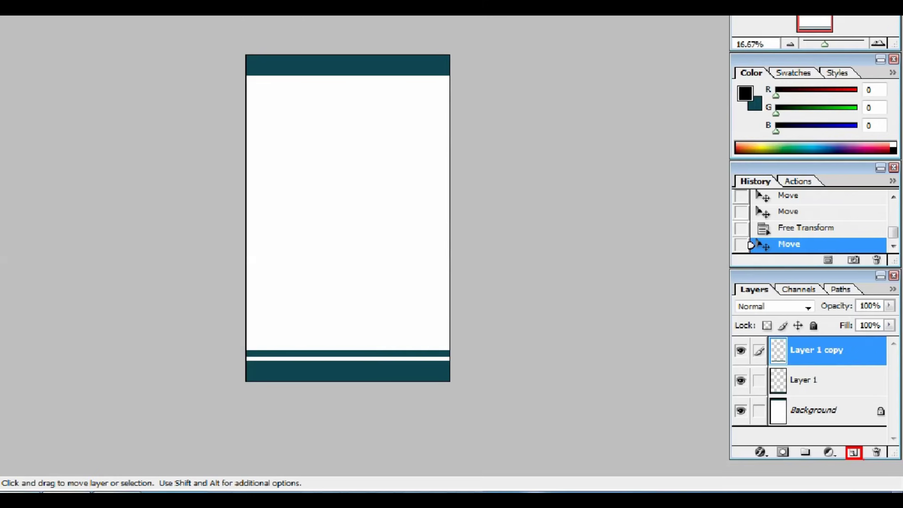
- Add a new empty Layer 2 and choose the Elliptical Marquee Tool
{"action": "left_click", "coordinate": [864, 466]}
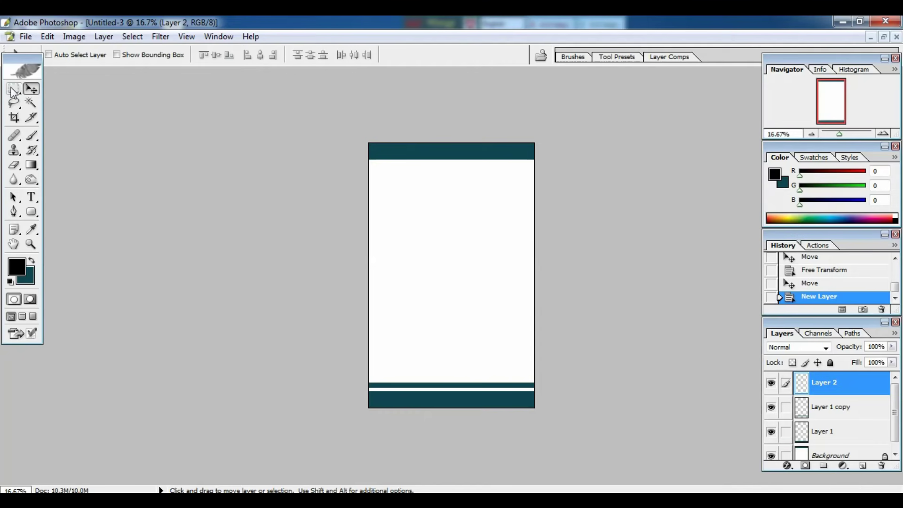
{"action": "left_click", "coordinate": [13, 89]}
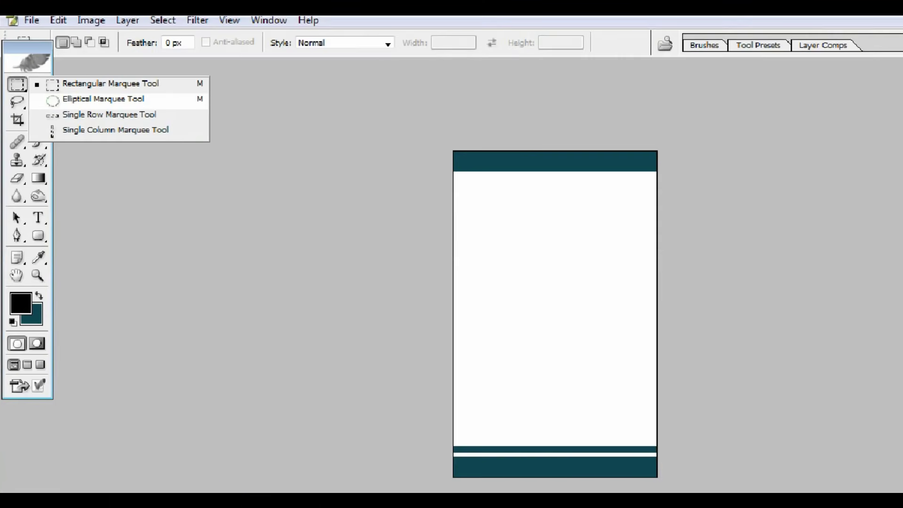
{"action": "left_click", "coordinate": [188, 52]}
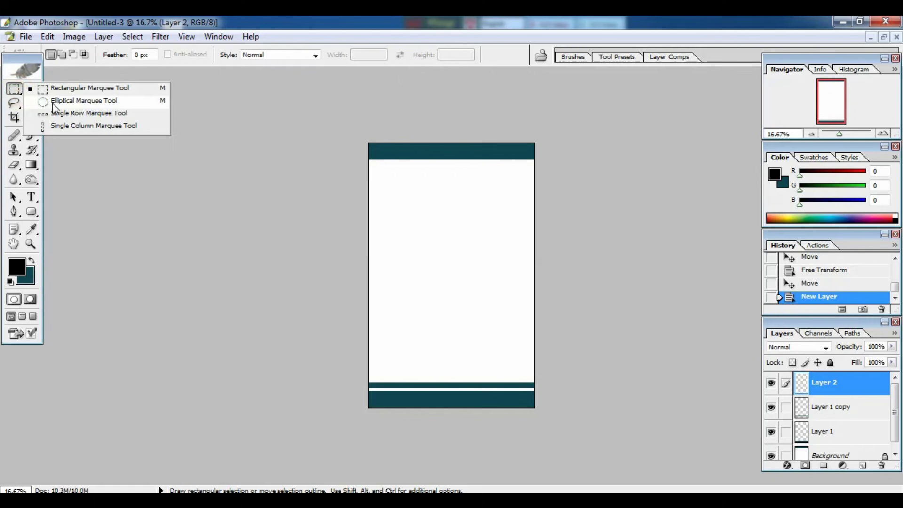
{"action": "left_click_drag", "start_coordinate": [18, 94], "coordinate": [71, 99]}
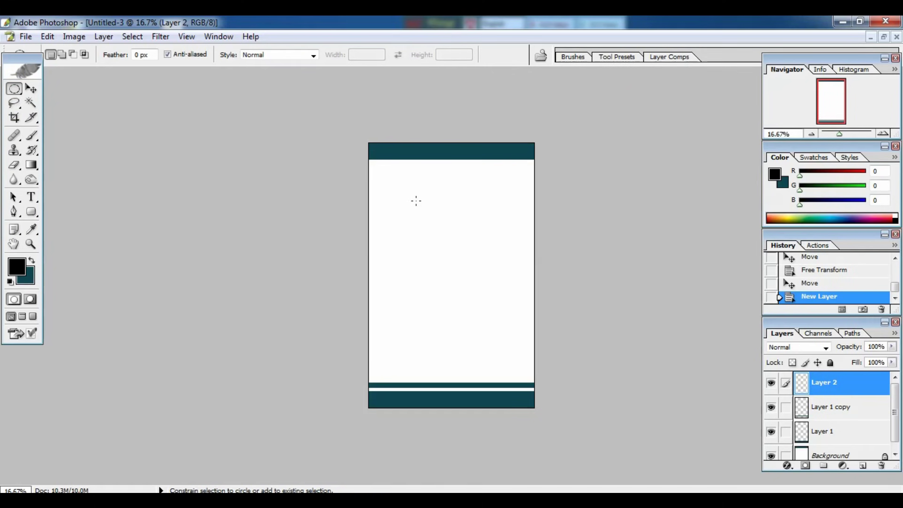
- Draw a large circular selection touching the page's top and right edges
{"action": "left_click_drag", "start_coordinate": [415, 201], "coordinate": [569, 382]}
{"action": "left_click_drag", "start_coordinate": [498, 280], "coordinate": [465, 234]}
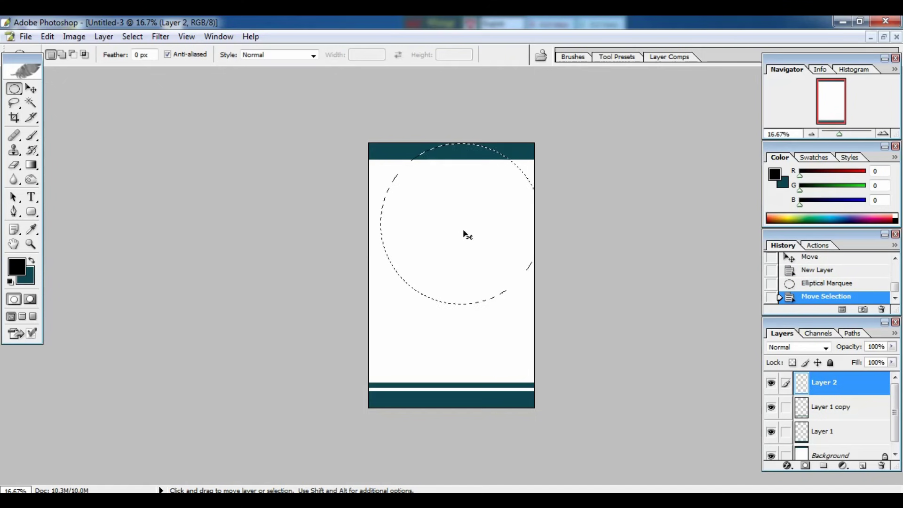
{"action": "left_click", "coordinate": [459, 158]}
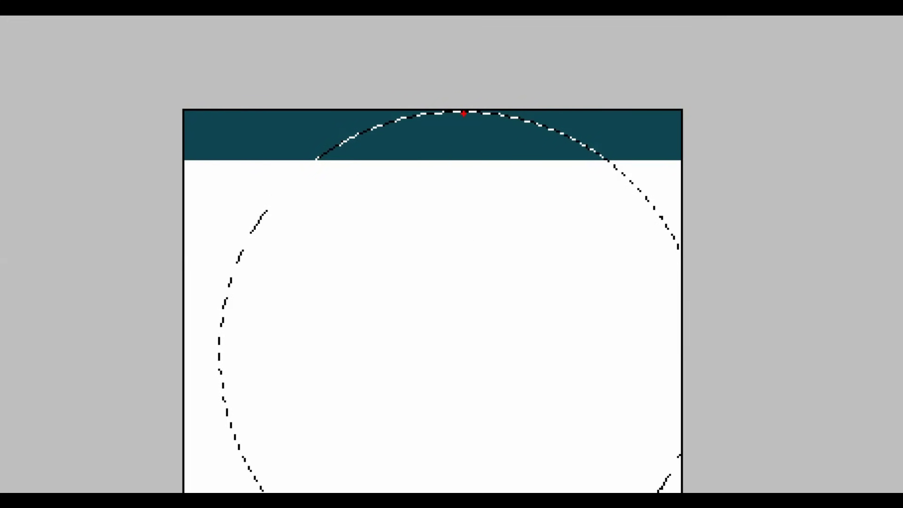
{"action": "left_click", "coordinate": [460, 143]}
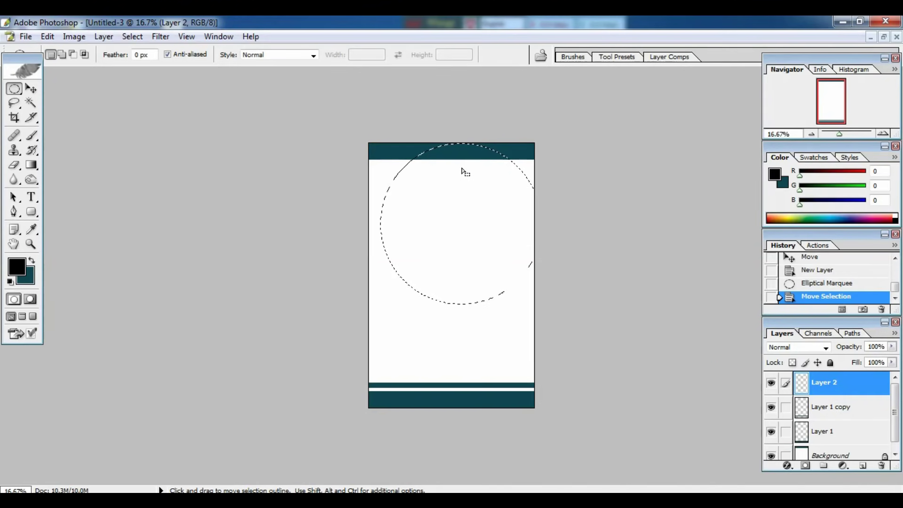
{"action": "left_click", "coordinate": [464, 169]}
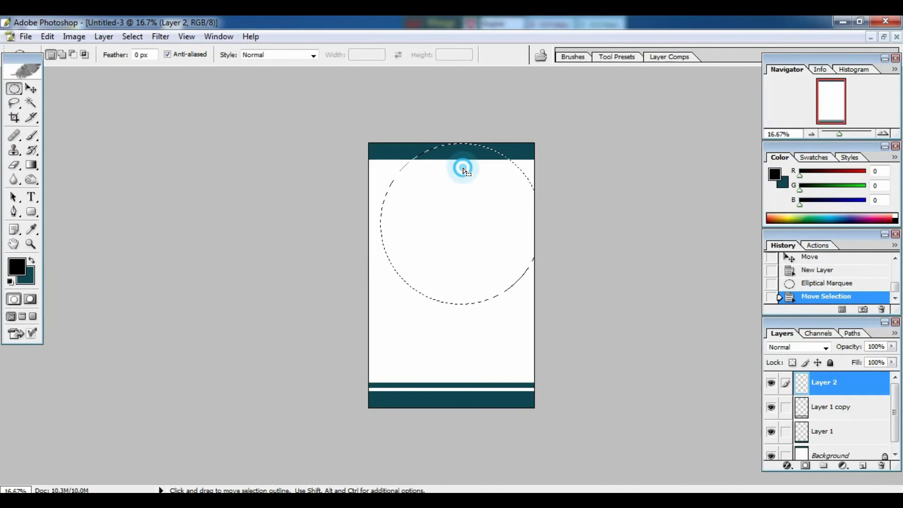
{"action": "left_click_drag", "start_coordinate": [464, 169], "coordinate": [456, 170]}
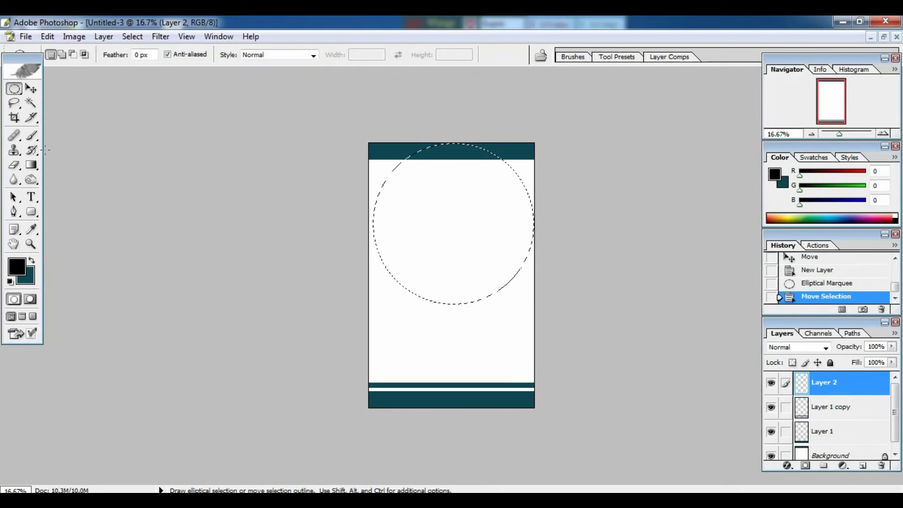
- Set a 500 px brush painting teal, testing a stroke inside the circle and undoing it
{"action": "left_click", "coordinate": [31, 136]}
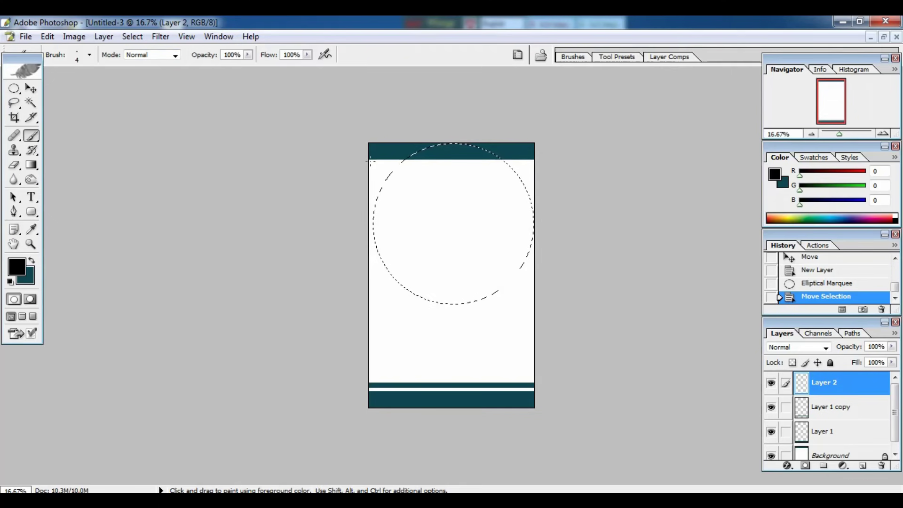
{"action": "key", "text": "bracketright"}
{"action": "key", "text": "bracketright"}
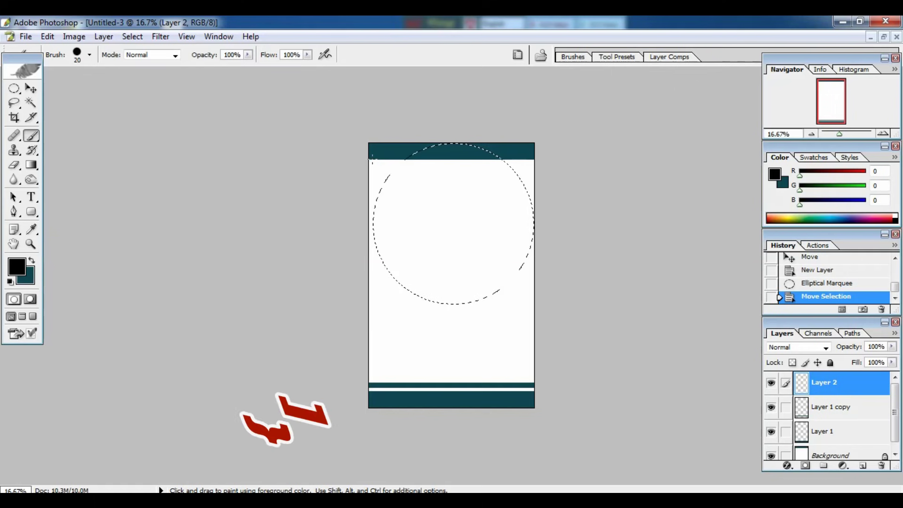
{"action": "key", "text": "bracketright"}
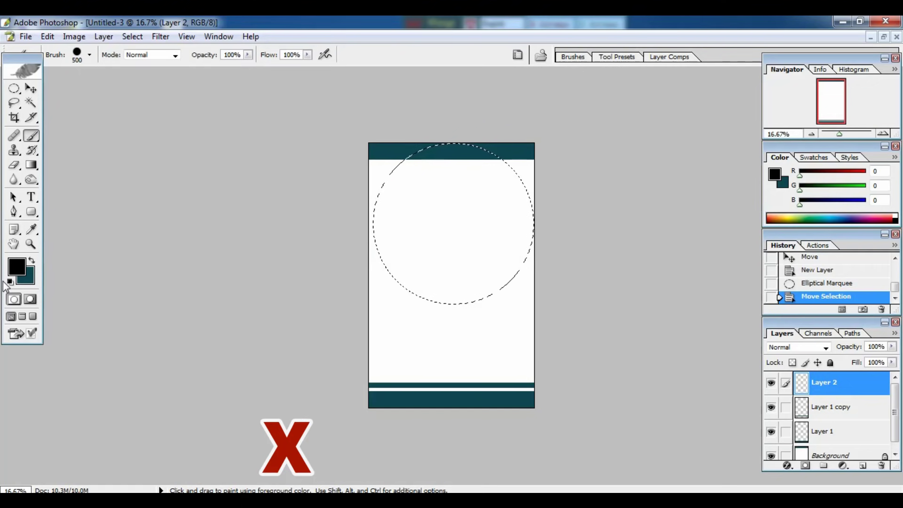
{"action": "key", "text": "x"}
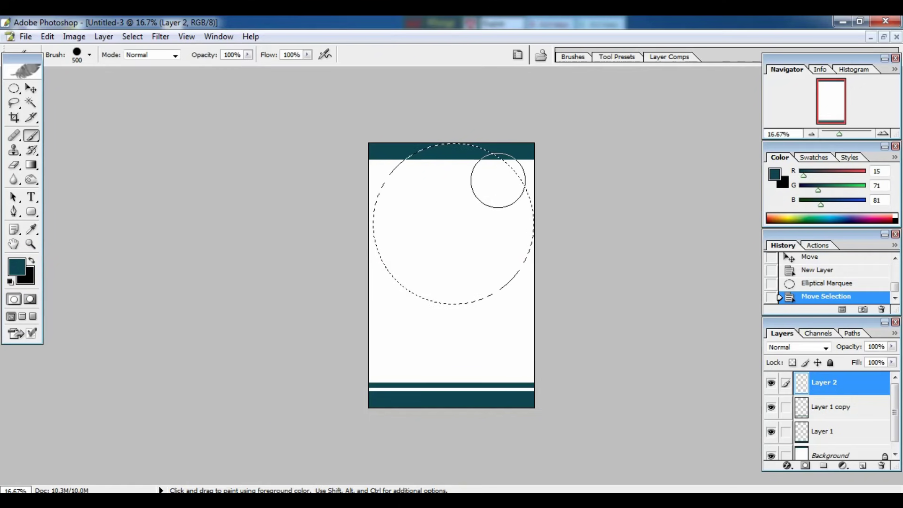
{"action": "left_click", "coordinate": [507, 178]}
{"action": "left_click_drag", "start_coordinate": [506, 177], "coordinate": [514, 202]}
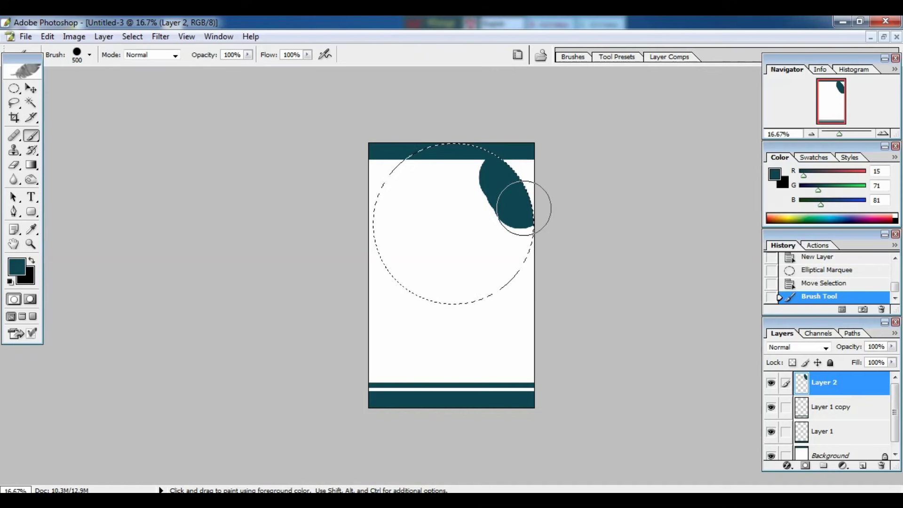
{"action": "key", "text": "ctrl+z"}
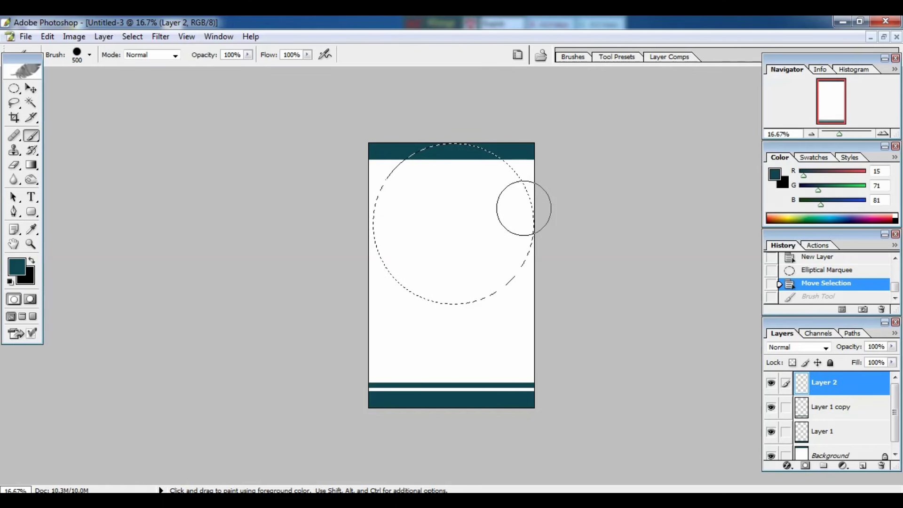
- Invert the selection, paint the top-right corner outside the circle teal, then deselect
{"action": "key", "text": "ctrl"}
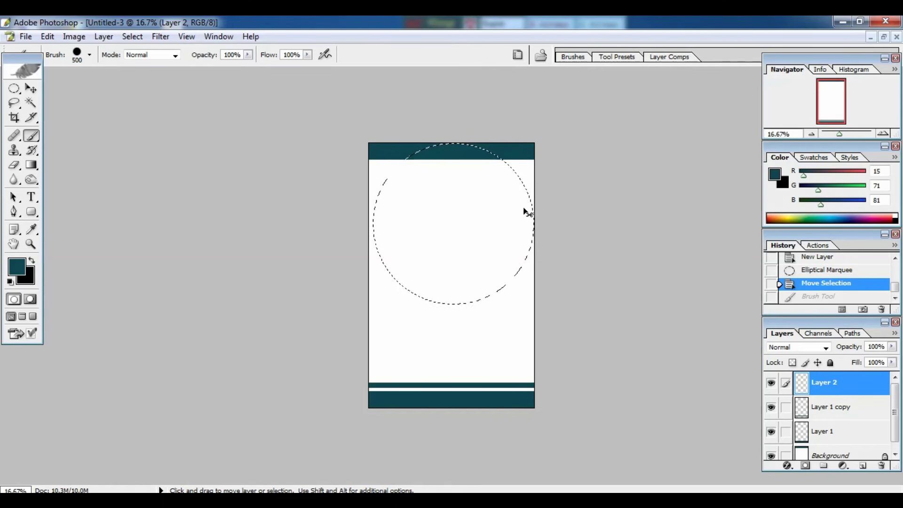
{"action": "key", "text": "shift"}
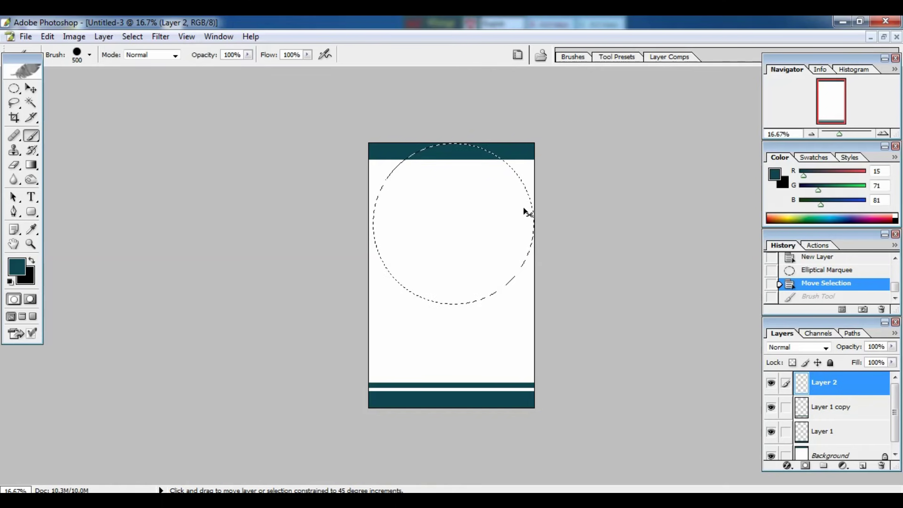
{"action": "key", "text": "ctrl+shift+i"}
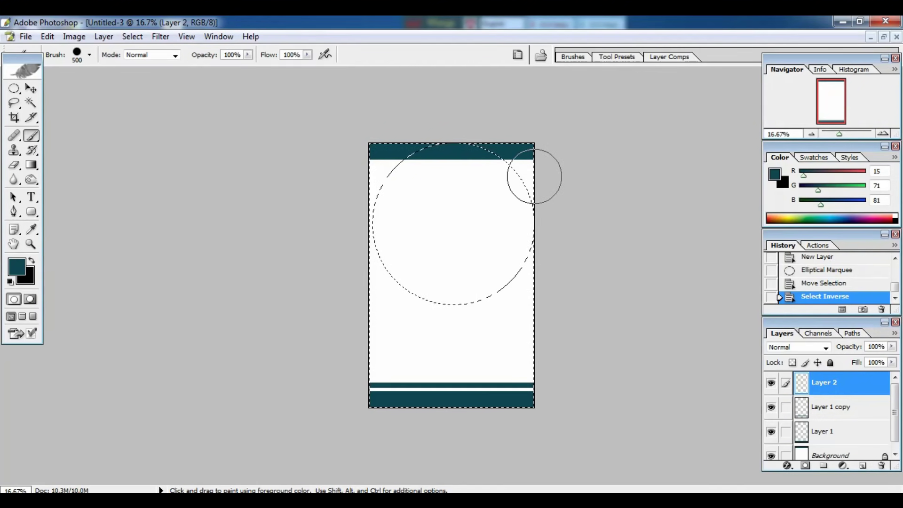
{"action": "key", "text": "bracketleft"}
{"action": "key", "text": "bracketleft"}
{"action": "key", "text": "bracketleft"}
{"action": "mouse_move", "coordinate": [534, 176]}
{"action": "left_mouse_down"}
{"action": "mouse_move", "coordinate": [529, 202]}
{"action": "mouse_move", "coordinate": [501, 146]}
{"action": "mouse_move", "coordinate": [529, 151]}
{"action": "mouse_move", "coordinate": [541, 175]}
{"action": "mouse_move", "coordinate": [532, 208]}
{"action": "left_mouse_up"}
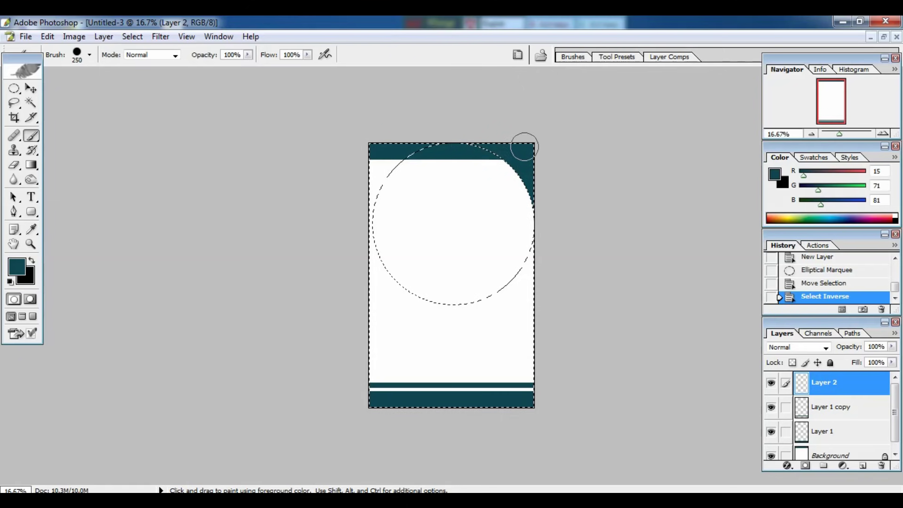
{"action": "left_click_drag", "start_coordinate": [524, 146], "coordinate": [532, 187]}
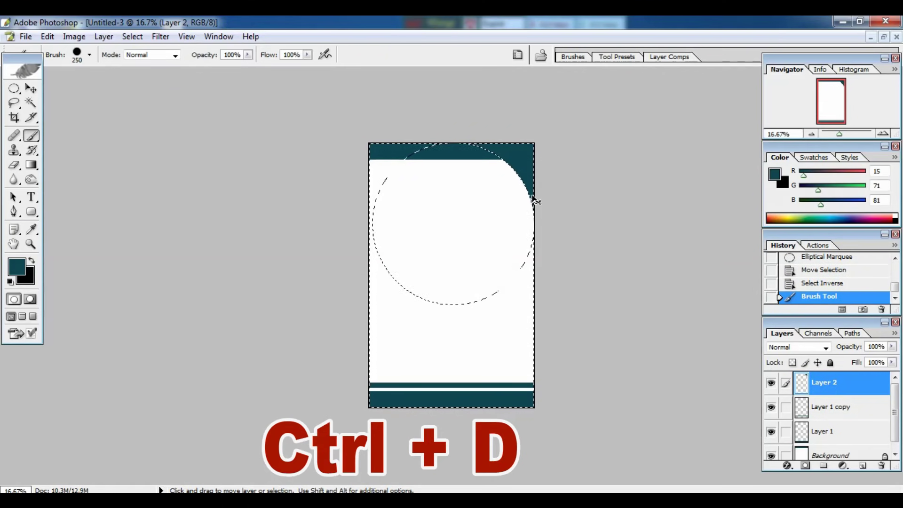
{"action": "key", "text": "ctrl+d"}
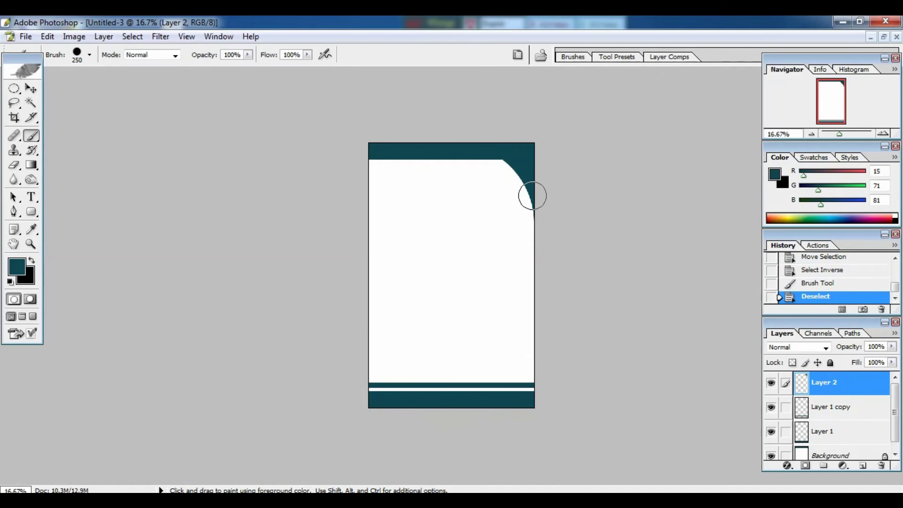
- Shift the teal corner down-left, then place a Layer 2 copy in the page's upper middle
{"action": "left_click", "coordinate": [30, 89]}
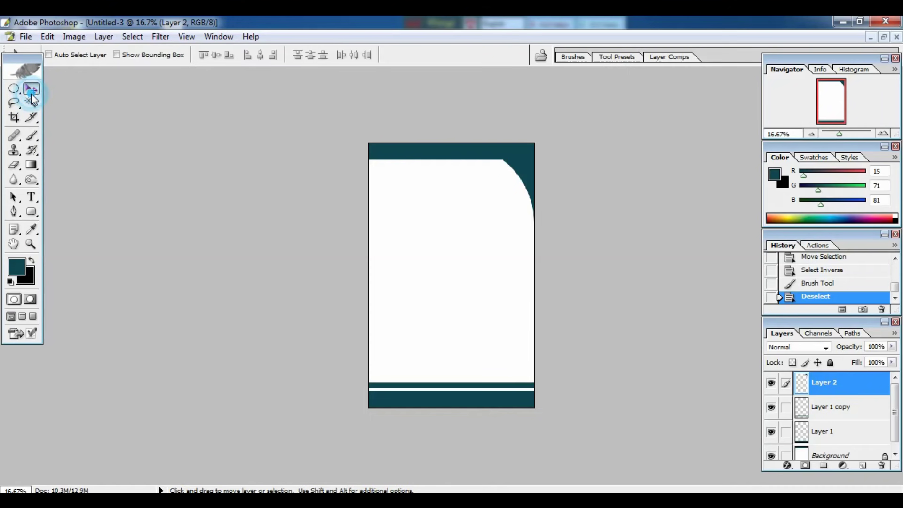
{"action": "left_click", "coordinate": [532, 172]}
{"action": "left_click_drag", "start_coordinate": [532, 172], "coordinate": [530, 189]}
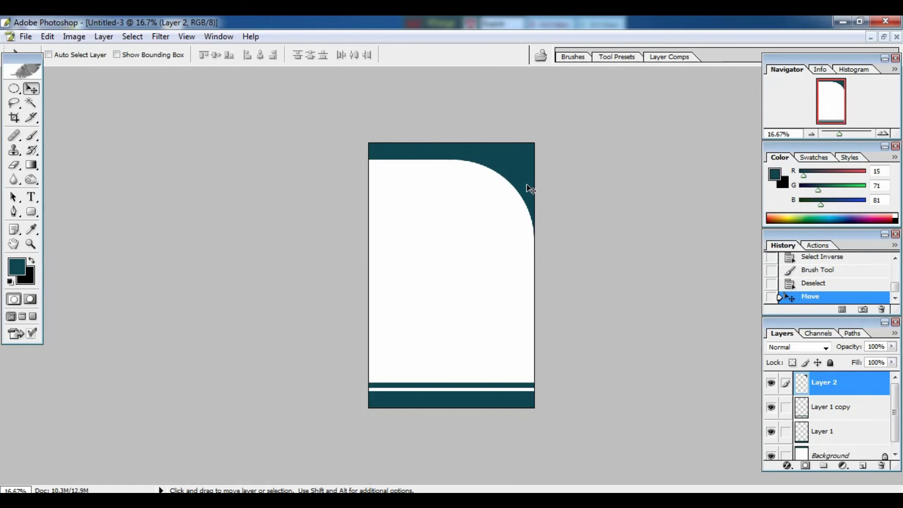
{"action": "key", "text": "shift"}
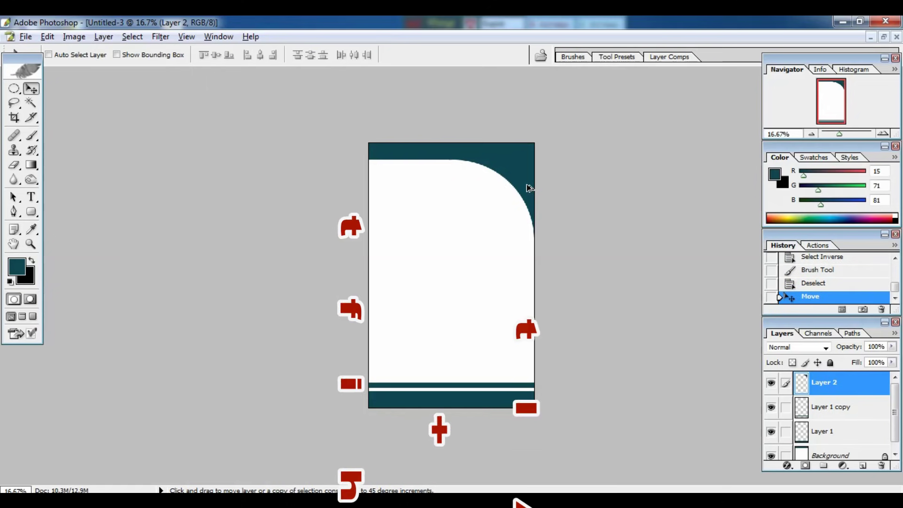
{"action": "left_click_drag", "start_coordinate": [530, 189], "coordinate": [478, 267]}
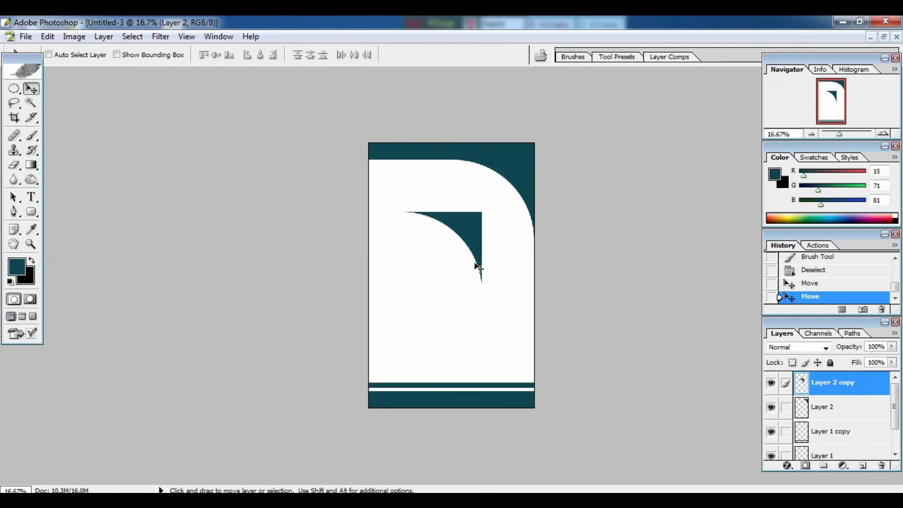
- Rotate the copied teal corner 180° with Free Transform
{"action": "key", "text": "ctrl+t"}
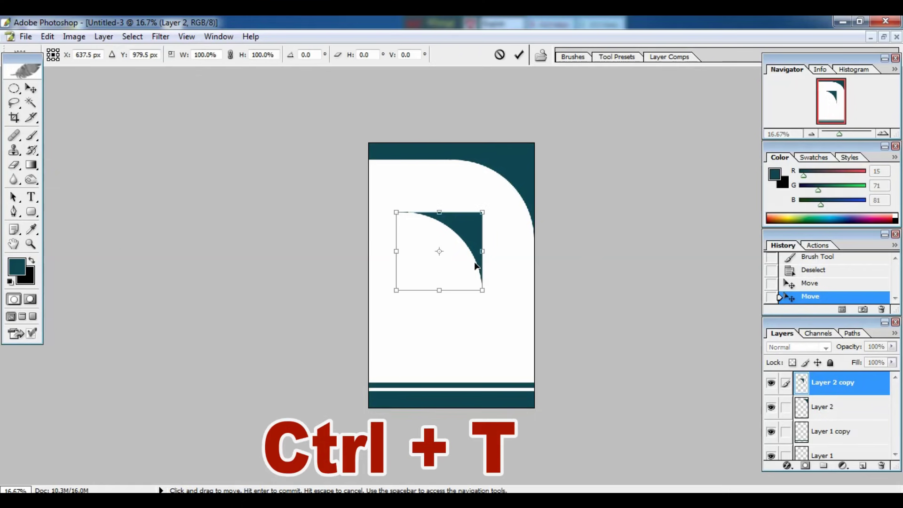
{"action": "key", "text": "ctrl+plus"}
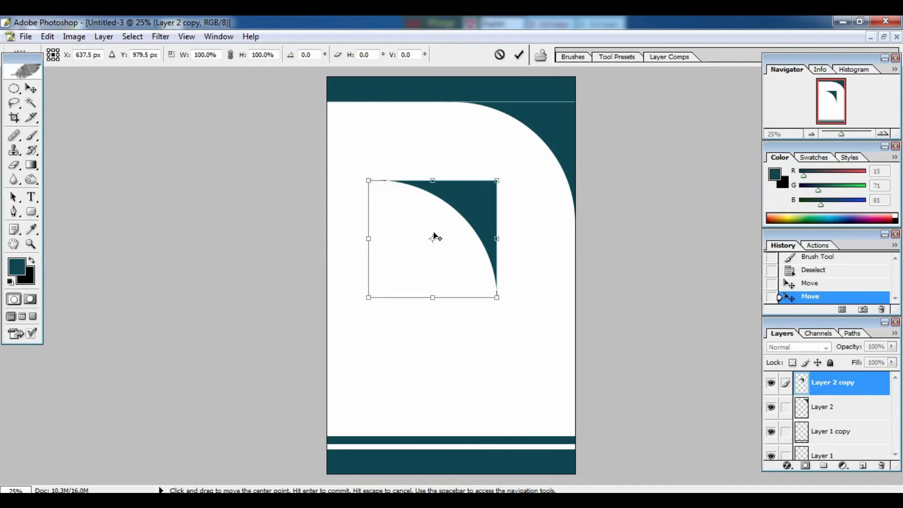
{"action": "right_click", "coordinate": [433, 234]}
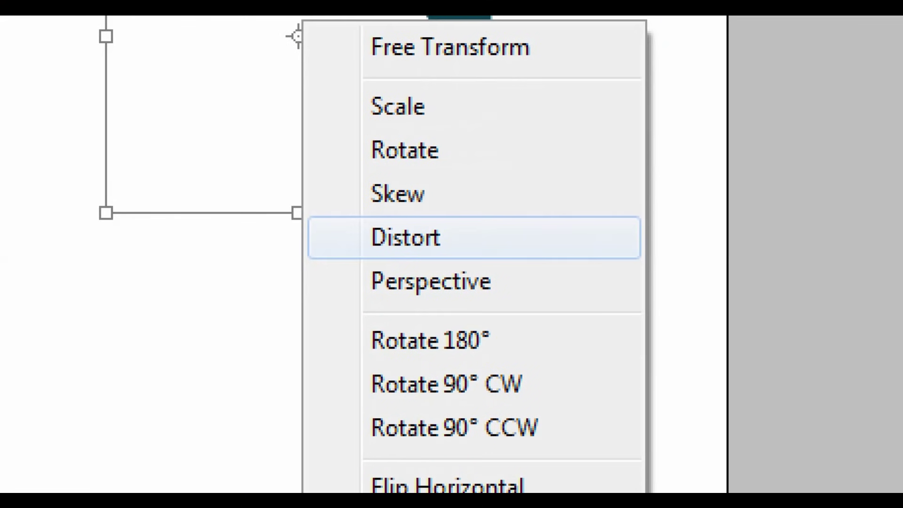
{"action": "left_click", "coordinate": [499, 339]}
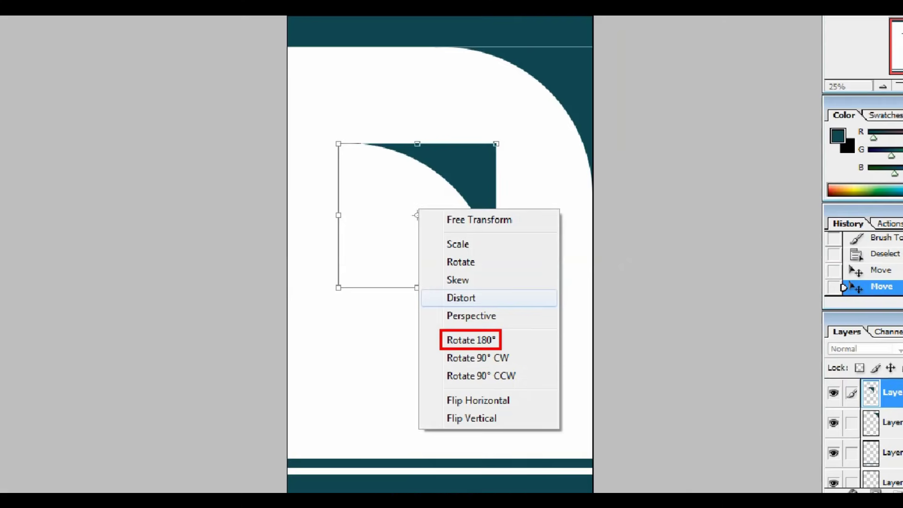
{"action": "left_click", "coordinate": [498, 338]}
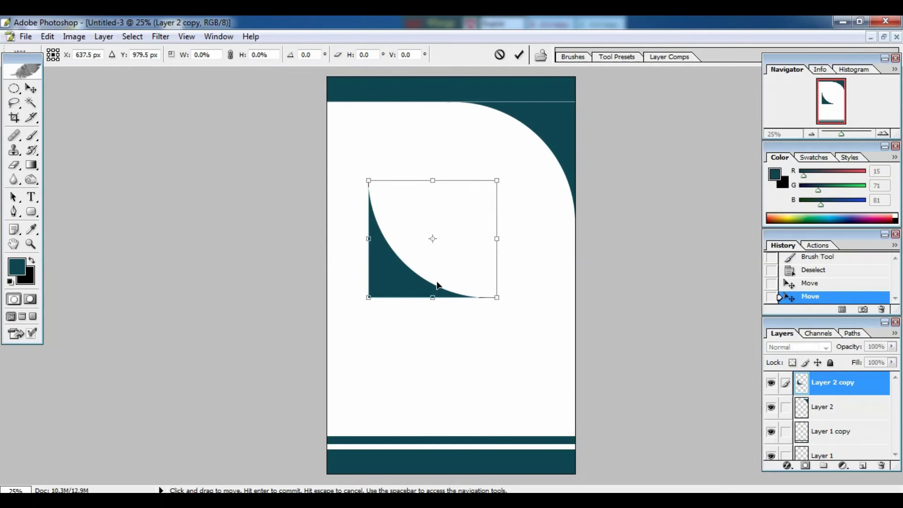
{"action": "key", "text": "Return"}
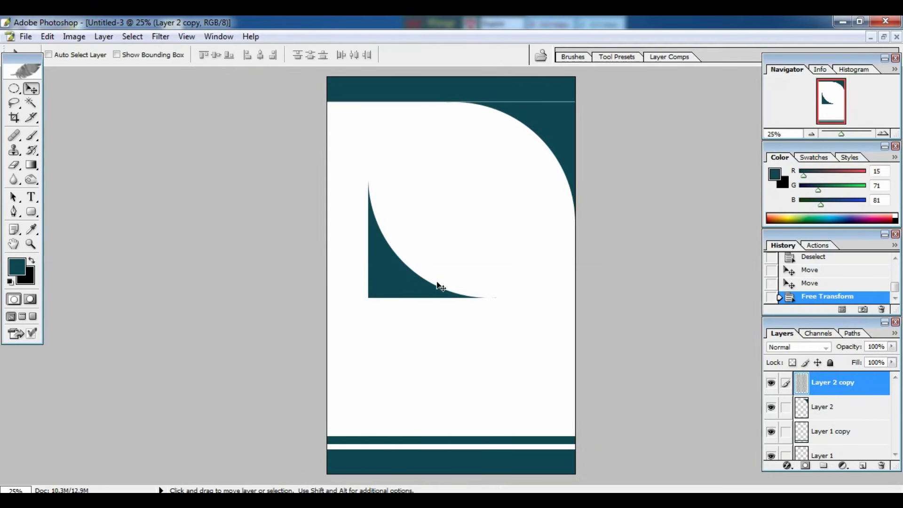
- Move the rotated copy to the page's bottom-left corner and select Layer 2
{"action": "mouse_move", "coordinate": [419, 285]}
{"action": "left_mouse_down"}
{"action": "mouse_move", "coordinate": [372, 385]}
{"action": "mouse_move", "coordinate": [377, 424]}
{"action": "left_mouse_up"}
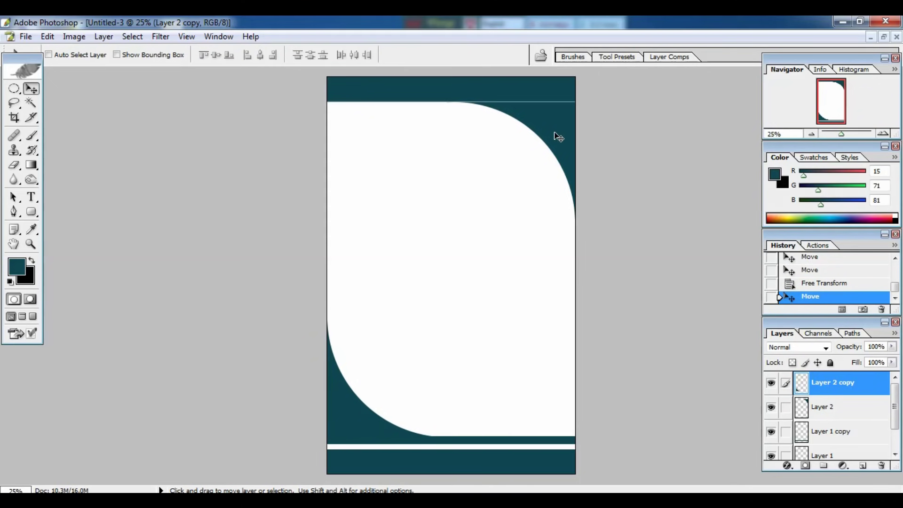
{"action": "right_click", "coordinate": [555, 135]}
{"action": "left_click", "coordinate": [589, 143]}
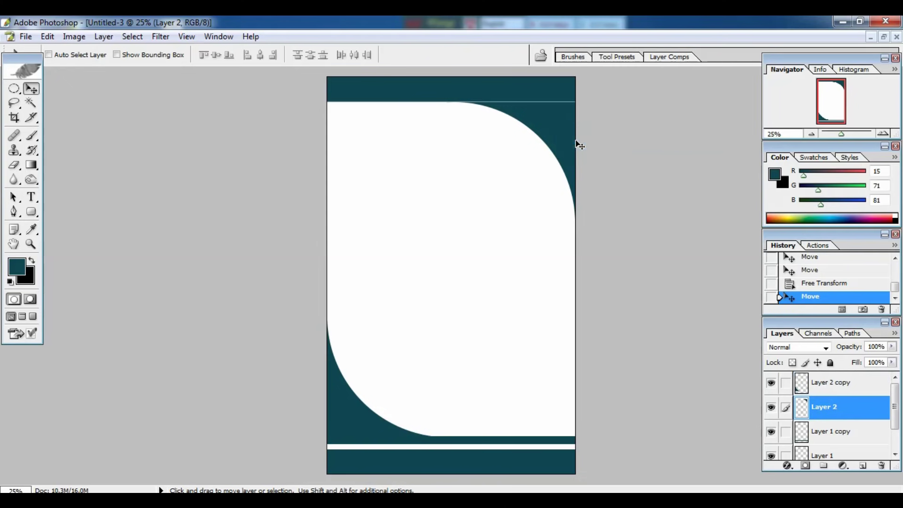
- Start a type layer at the header's top-left with pale E3F0F2 text colour
{"action": "key", "text": "Up"}
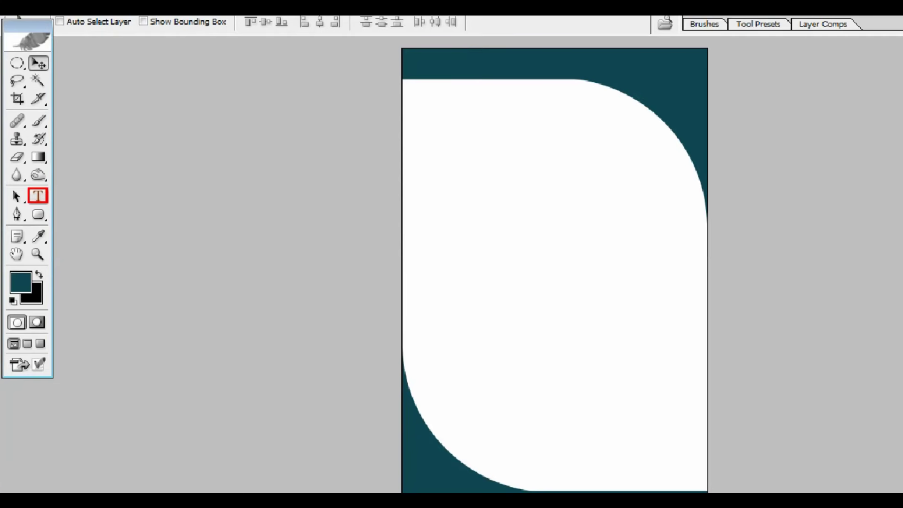
{"action": "left_click", "coordinate": [30, 197]}
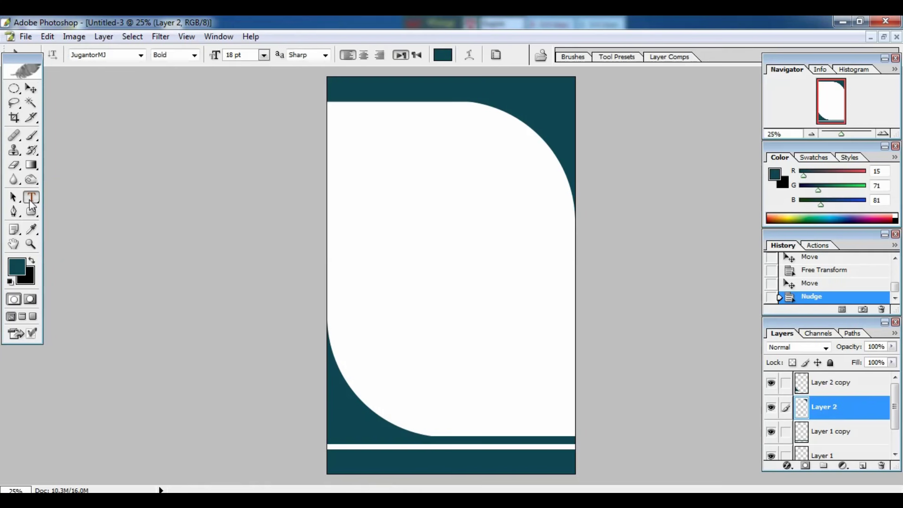
{"action": "left_click", "coordinate": [358, 92]}
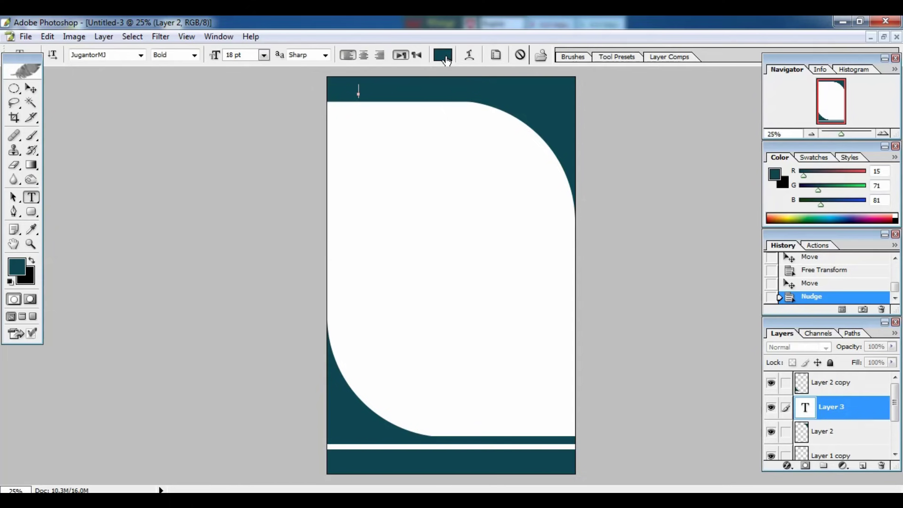
{"action": "left_click", "coordinate": [447, 60]}
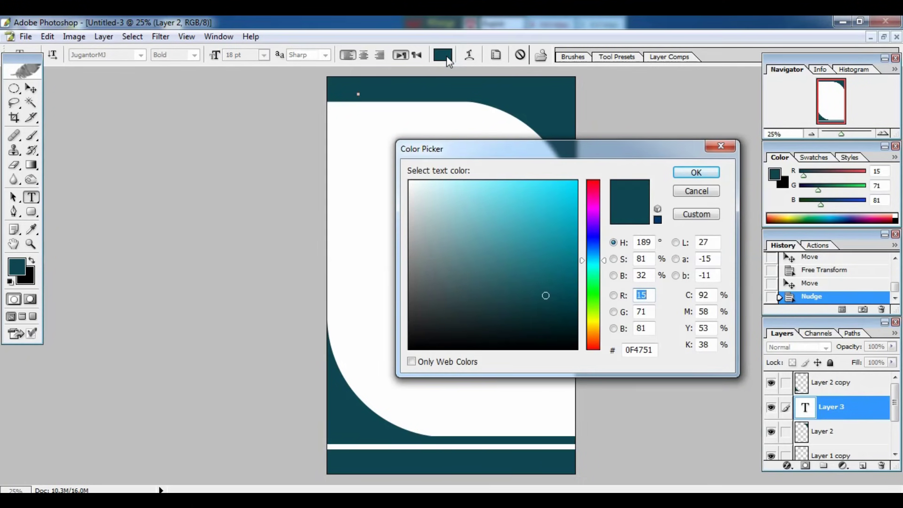
{"action": "left_click", "coordinate": [419, 188]}
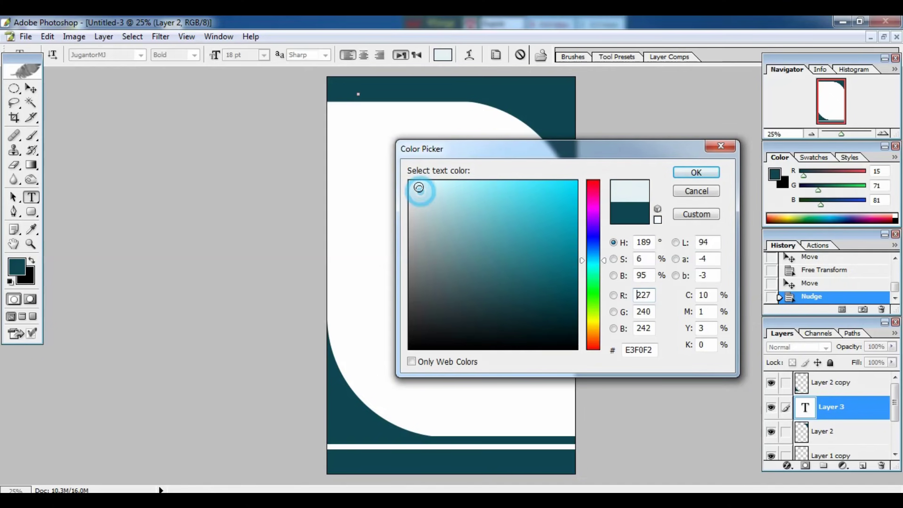
{"action": "left_click", "coordinate": [696, 172]}
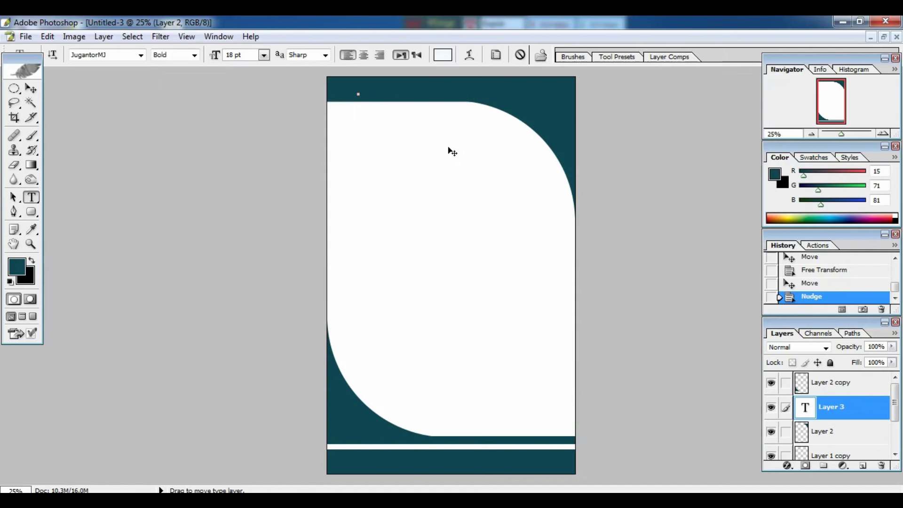
{"action": "key", "text": "ctrl+t"}
- Type the greeting বিসমিল্লাহির রাহমানির রাহীম and switch its font style from Bold to Regular
{"action": "key", "text": "Return"}
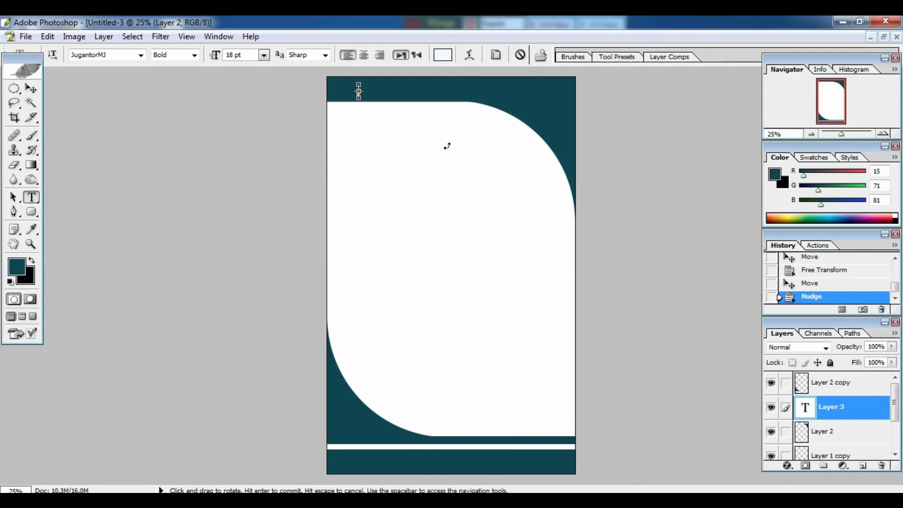
{"action": "type", "text": "বিসমিল্লা"}
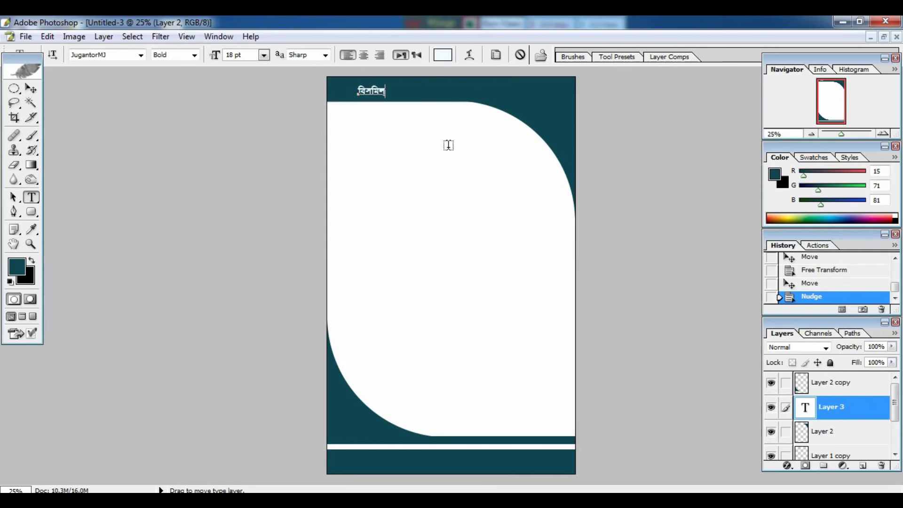
{"action": "type", "text": "হির রাহমানির রাহীম"}
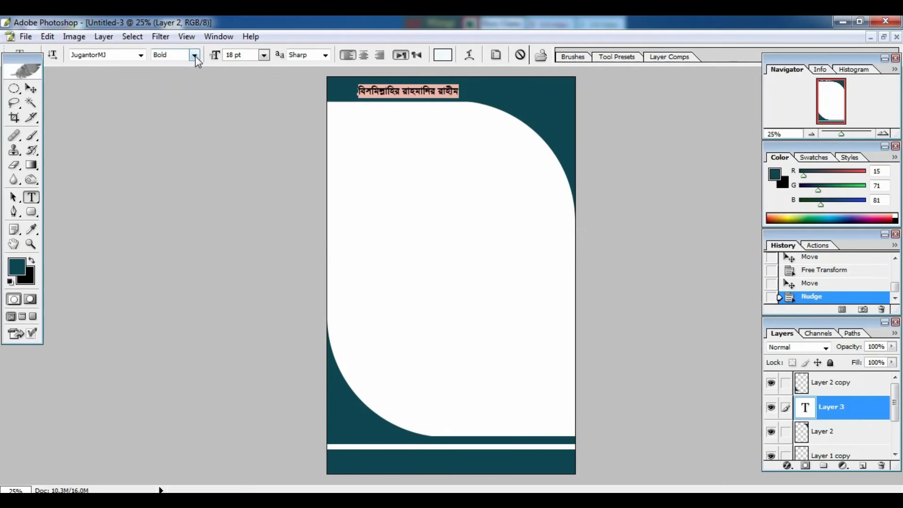
{"action": "left_click", "coordinate": [195, 55]}
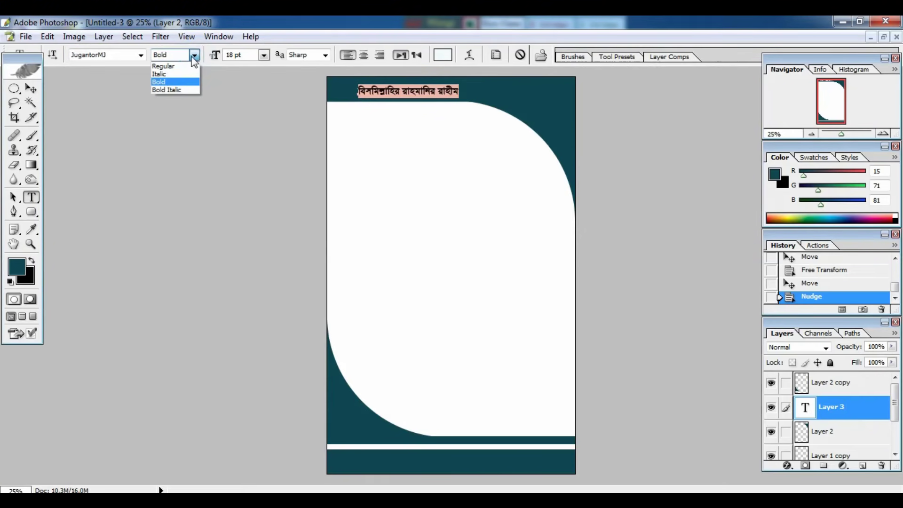
{"action": "left_click", "coordinate": [176, 66]}
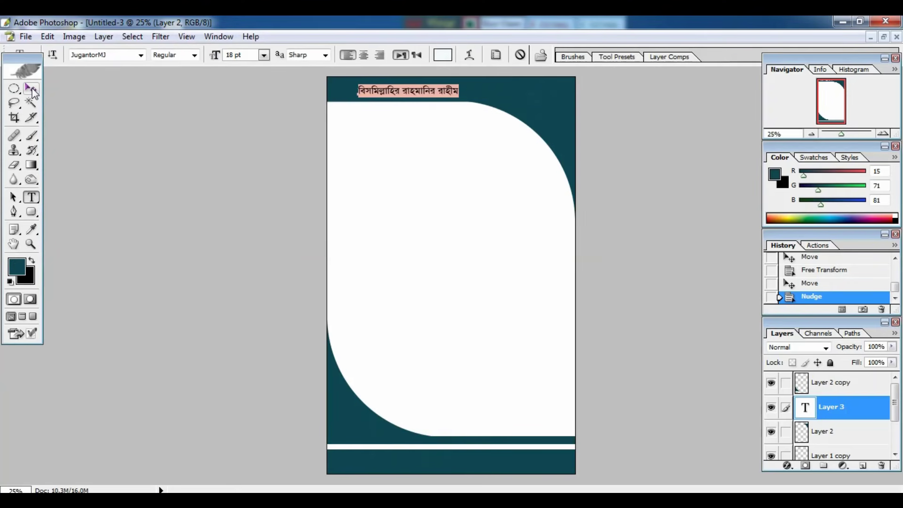
- Drag the greeting into the header band and align it to the canvas's horizontal centre
{"action": "left_click", "coordinate": [31, 88]}
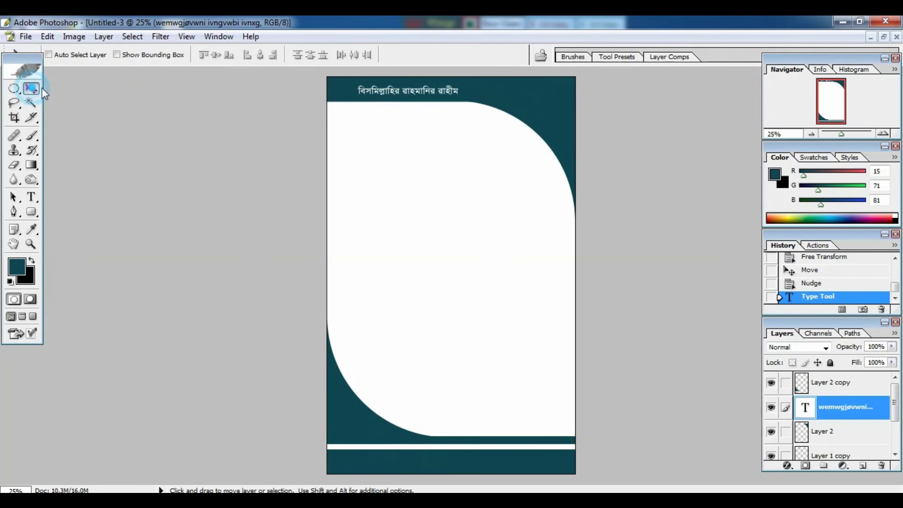
{"action": "mouse_move", "coordinate": [398, 111]}
{"action": "left_mouse_down"}
{"action": "mouse_move", "coordinate": [446, 107]}
{"action": "mouse_move", "coordinate": [405, 113]}
{"action": "mouse_move", "coordinate": [435, 108]}
{"action": "left_mouse_up"}
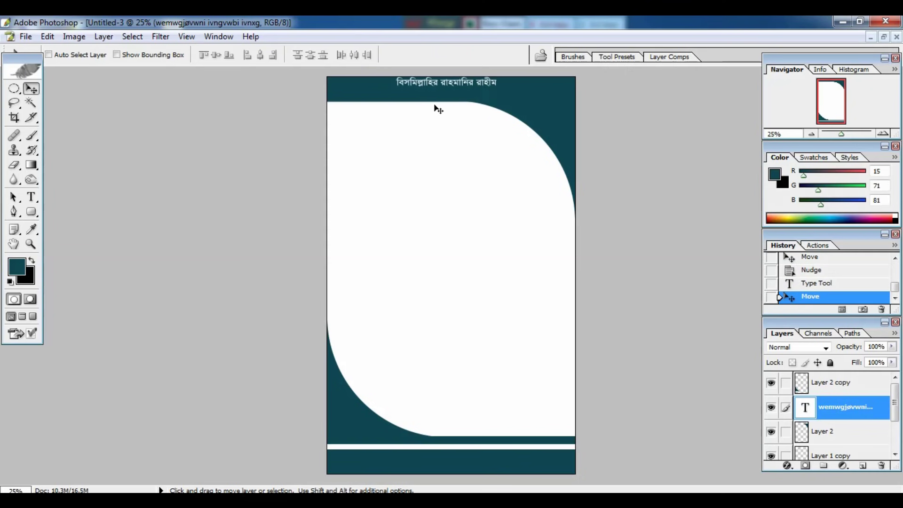
{"action": "left_click_drag", "start_coordinate": [435, 108], "coordinate": [435, 111]}
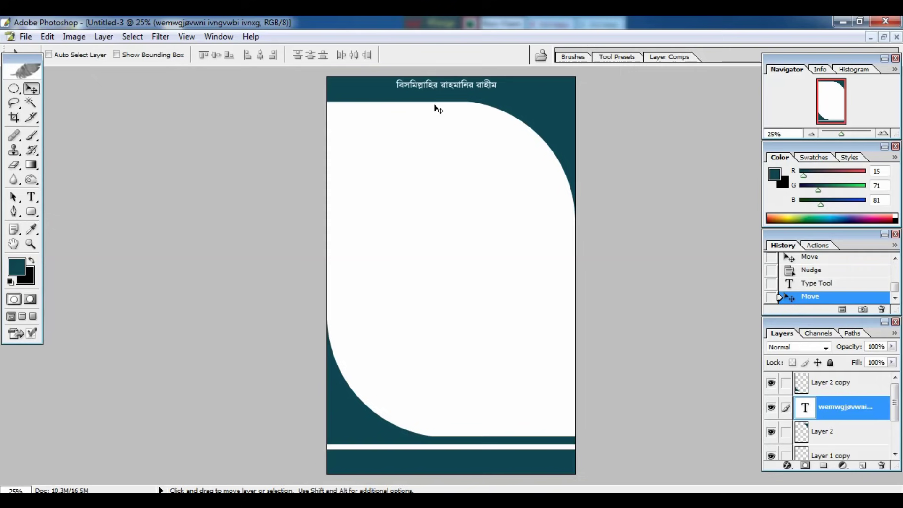
{"action": "key", "text": "ctrl+a"}
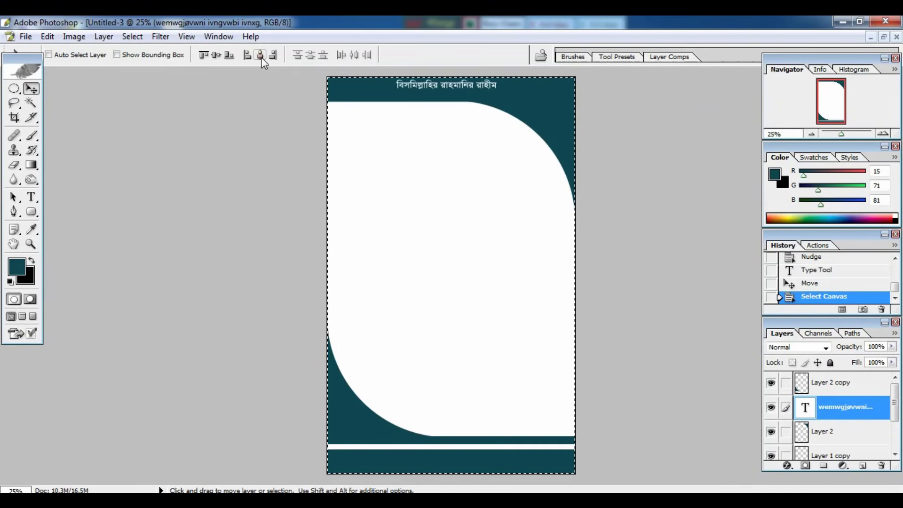
{"action": "left_click", "coordinate": [260, 55]}
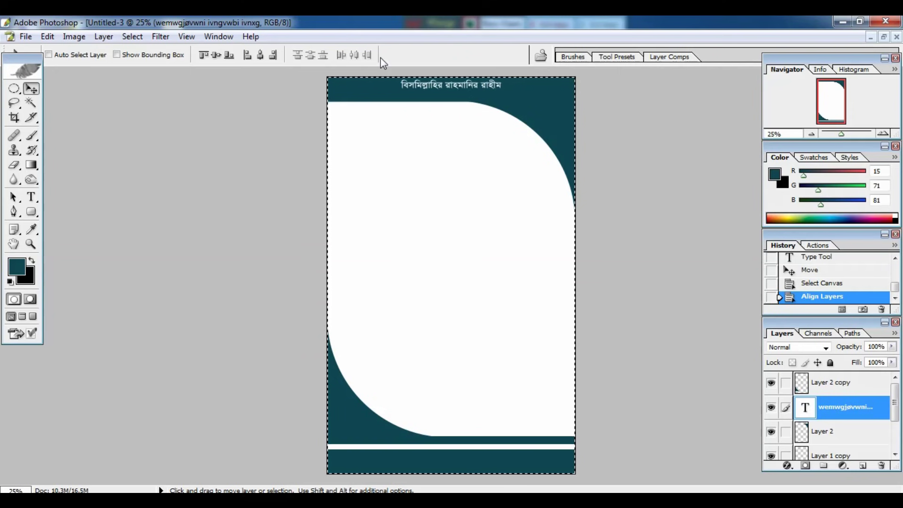
{"action": "key", "text": "ctrl+d"}
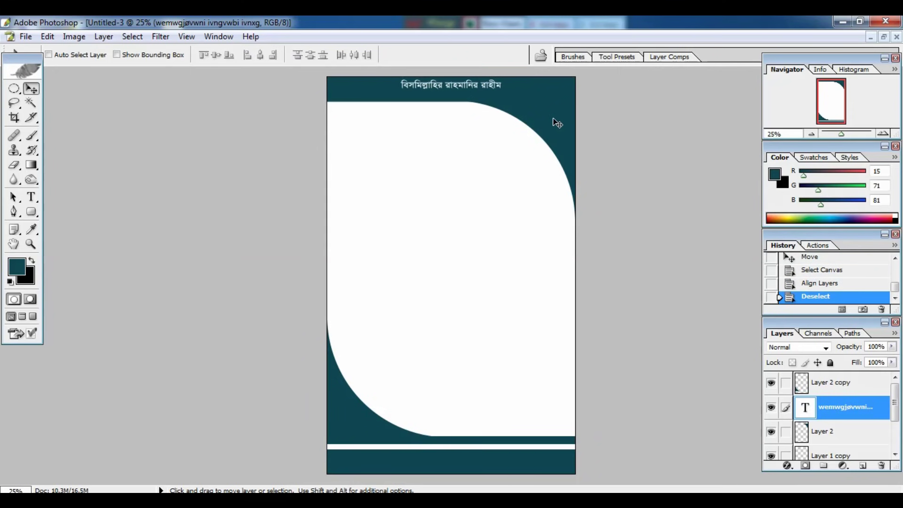
- Add a two-line text layer right of the greeting with the mobile and bKash numbers
{"action": "left_click", "coordinate": [31, 197]}
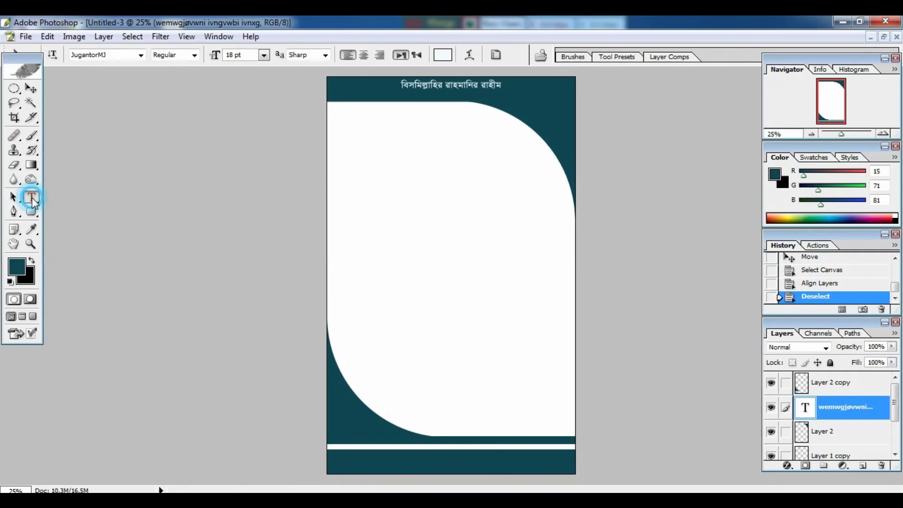
{"action": "left_click", "coordinate": [511, 89]}
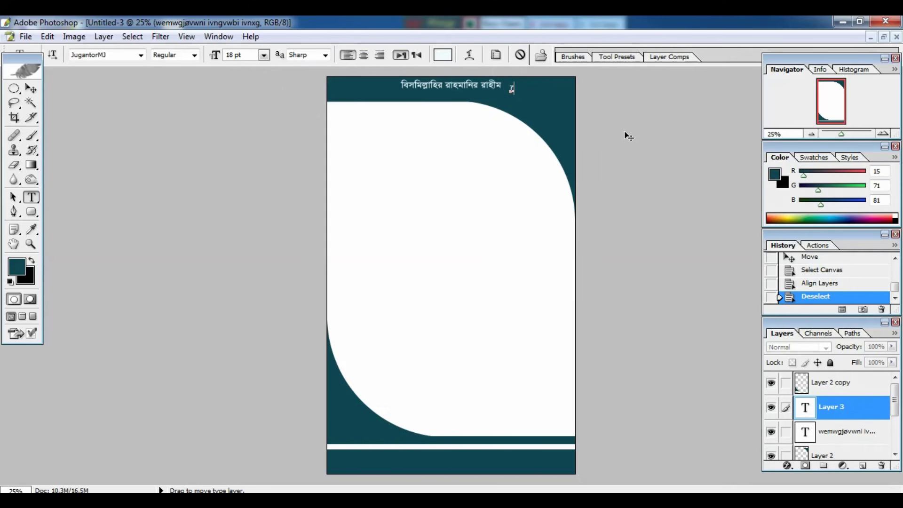
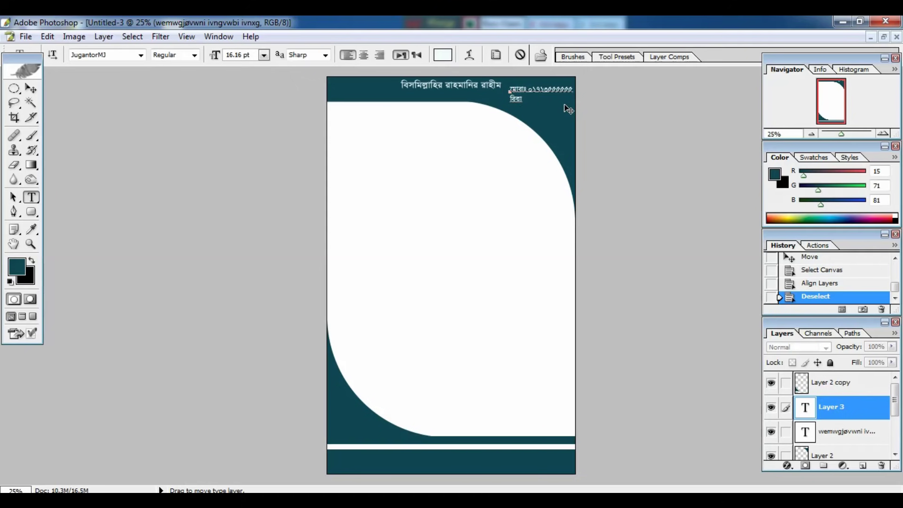
{"action": "left_click", "coordinate": [33, 93]}
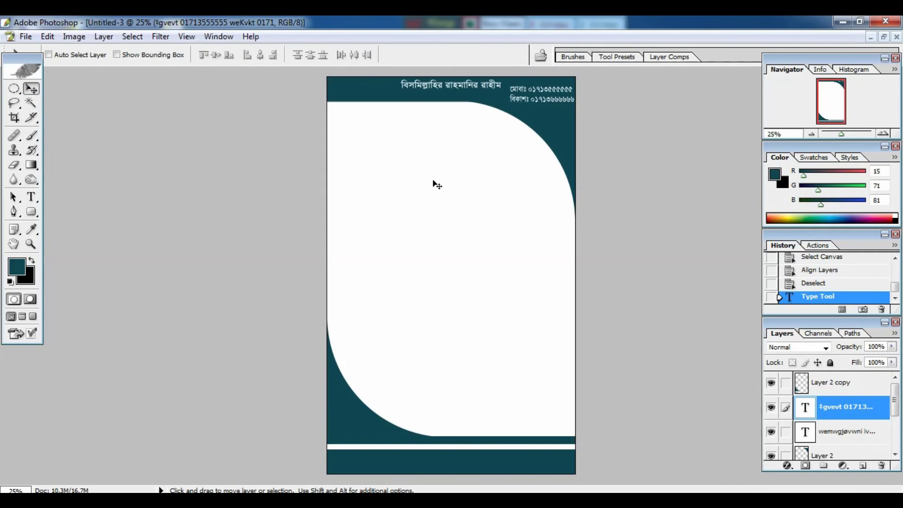
{"action": "key", "text": "ctrl+plus"}
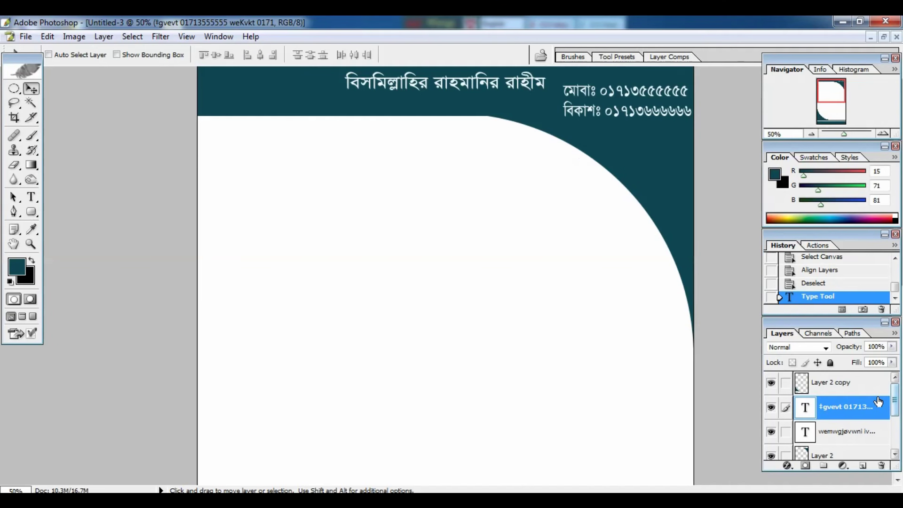
- Select Layer 2 copy and add a new empty Layer 3 above it
{"action": "left_click", "coordinate": [856, 389]}
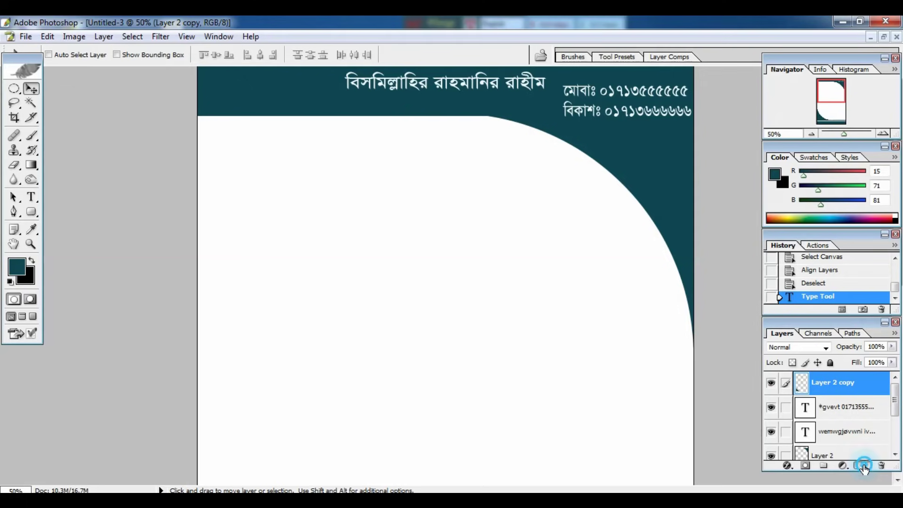
{"action": "left_click", "coordinate": [864, 466]}
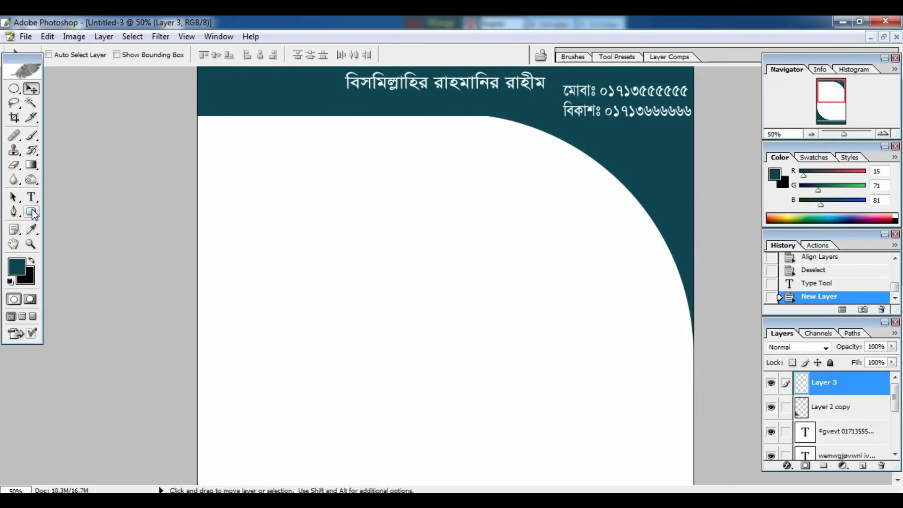
- Draw a trial rounded rectangle, set the corner radius to 100 px, and undo it
{"action": "left_click", "coordinate": [32, 212]}
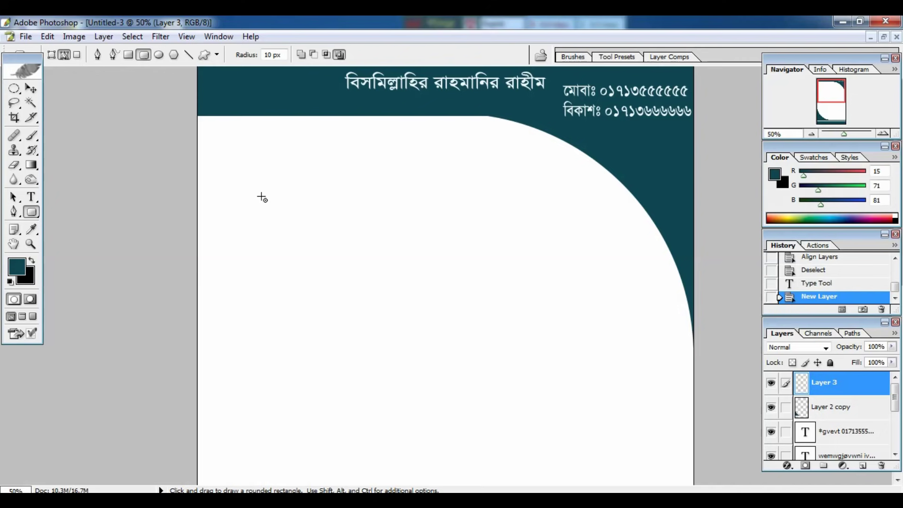
{"action": "left_click_drag", "start_coordinate": [262, 197], "coordinate": [325, 225]}
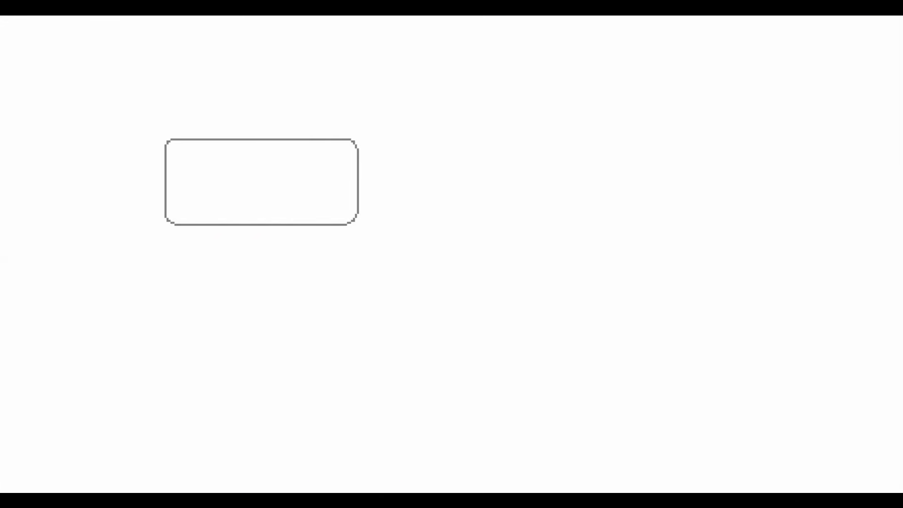
{"action": "left_click", "coordinate": [308, 221]}
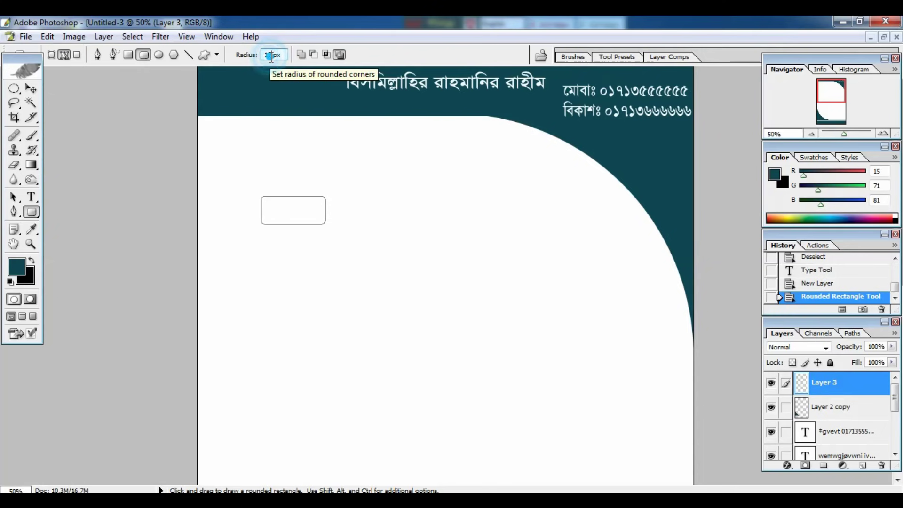
{"action": "left_click", "coordinate": [271, 57]}
{"action": "type", "text": "0"}
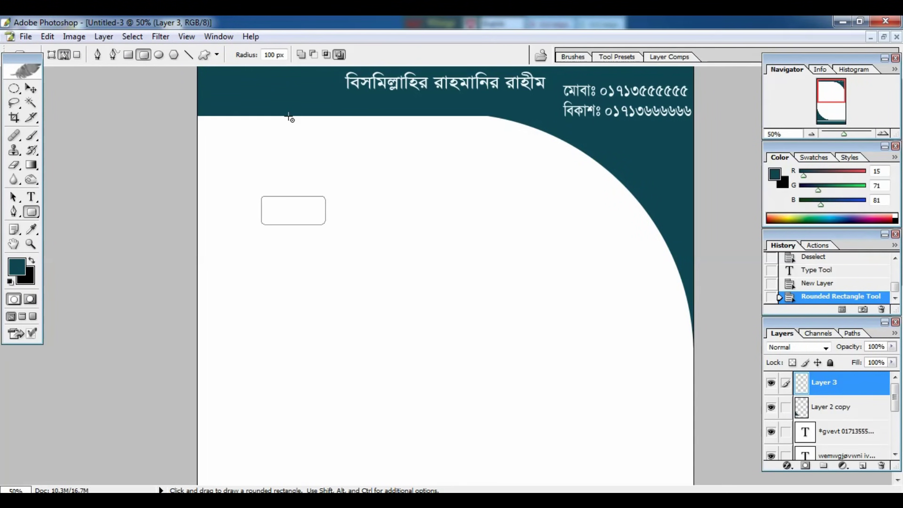
{"action": "left_click", "coordinate": [292, 208]}
{"action": "key", "text": "ctrl+z"}
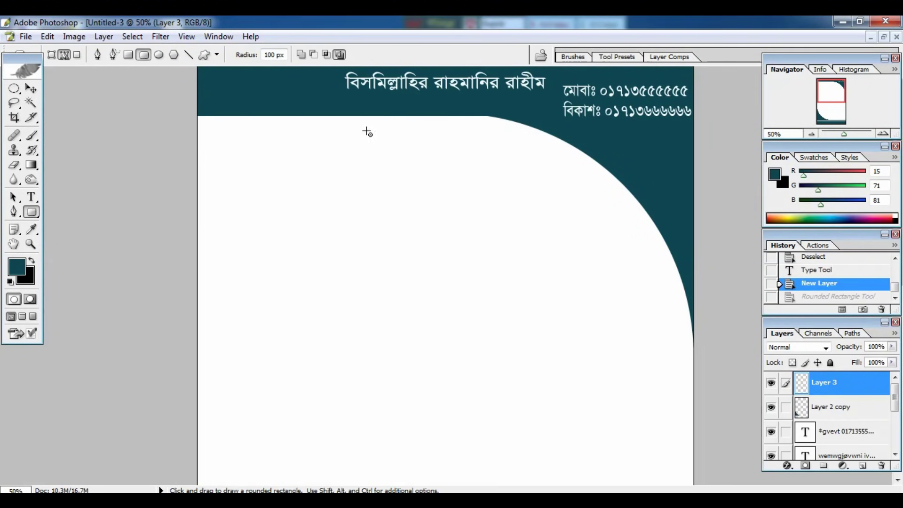
- Draw a pill shape below the greeting, make it a selection, and fill it teal
{"action": "left_click_drag", "start_coordinate": [367, 129], "coordinate": [445, 160]}
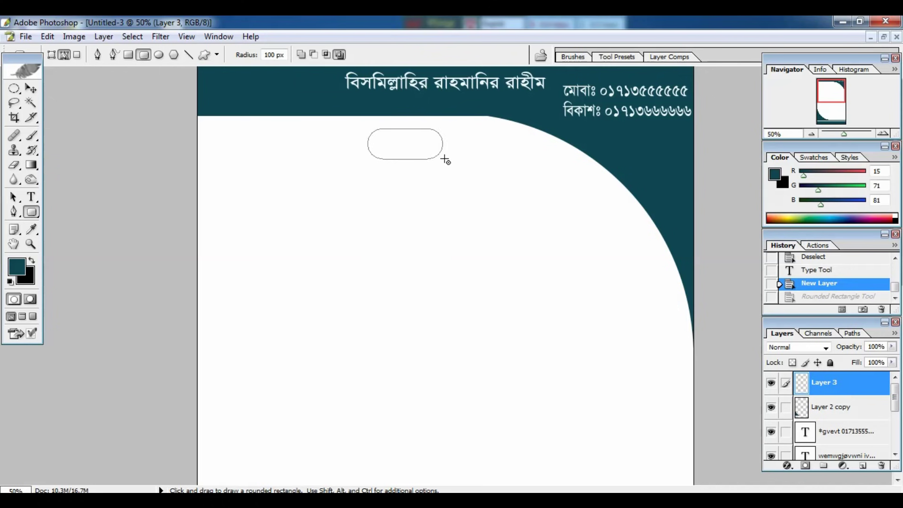
{"action": "left_click_drag", "start_coordinate": [445, 161], "coordinate": [469, 159]}
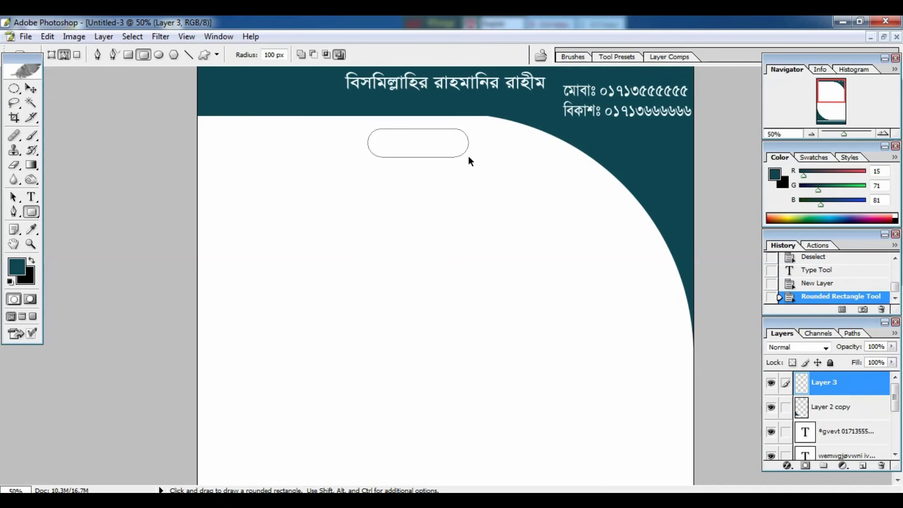
{"action": "key", "text": "ctrl+Return"}
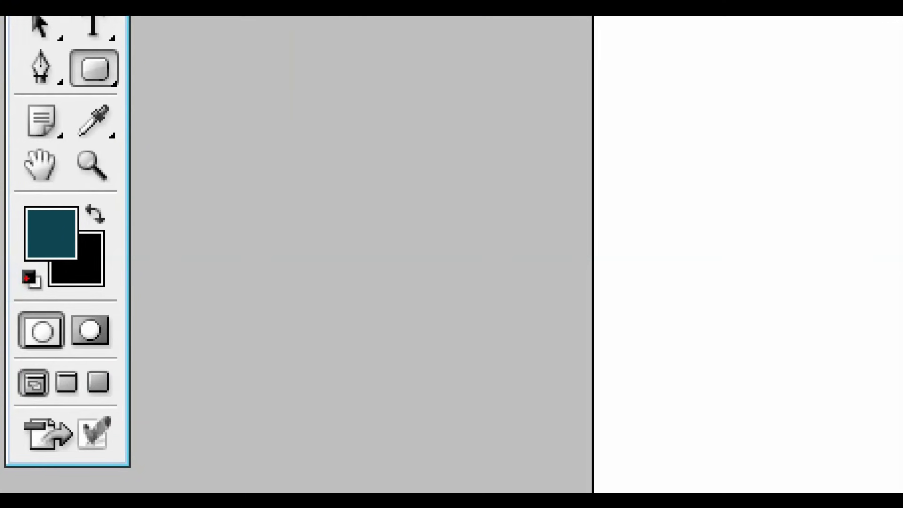
{"action": "left_click", "coordinate": [21, 270]}
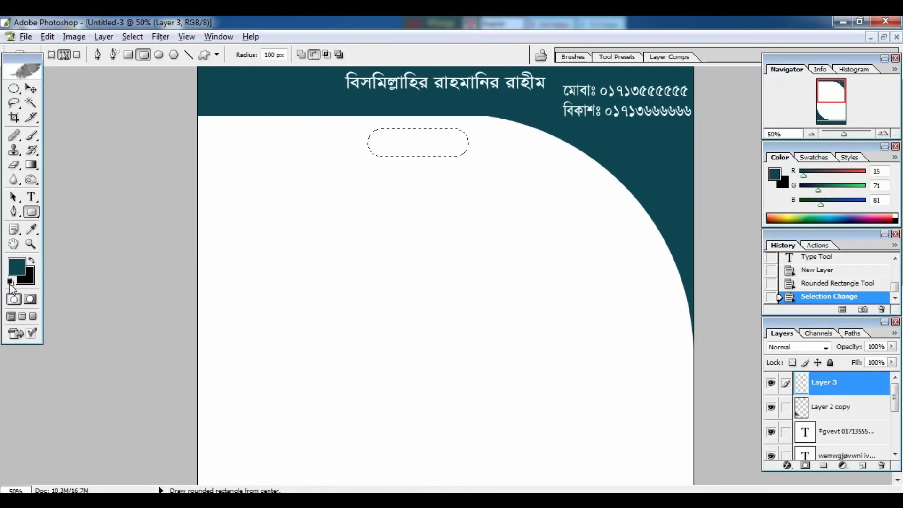
{"action": "key", "text": "alt+BackSpace"}
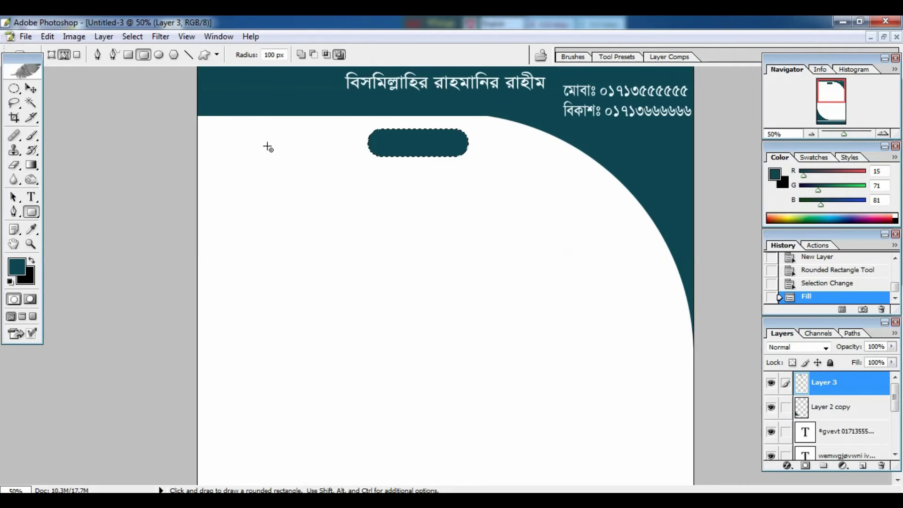
{"action": "key", "text": "ctrl"}
- Stroke the pill selection with a 3 px black outline, then deselect
{"action": "left_click", "coordinate": [48, 36]}
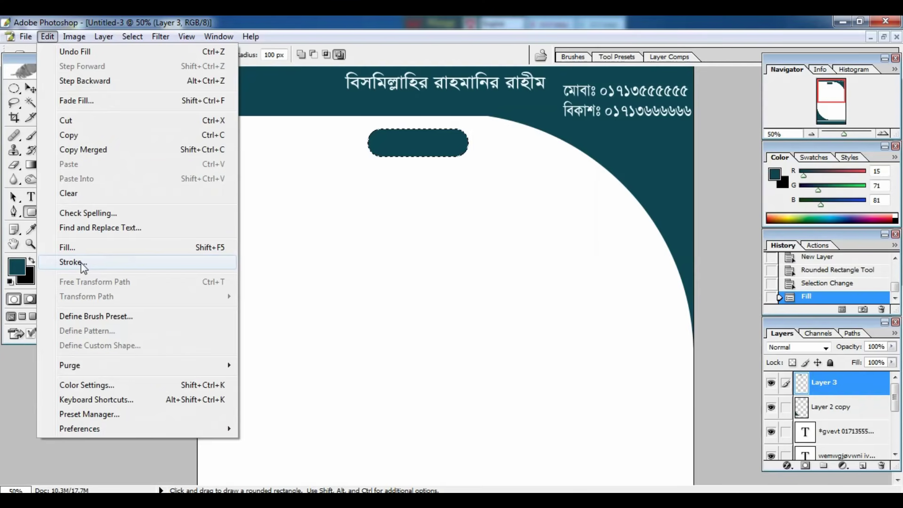
{"action": "left_click", "coordinate": [81, 263]}
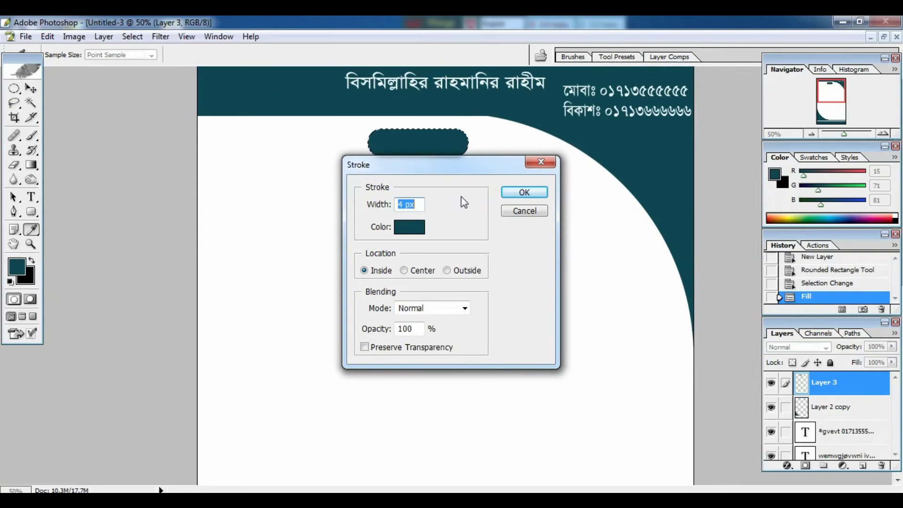
{"action": "double_click", "coordinate": [406, 206]}
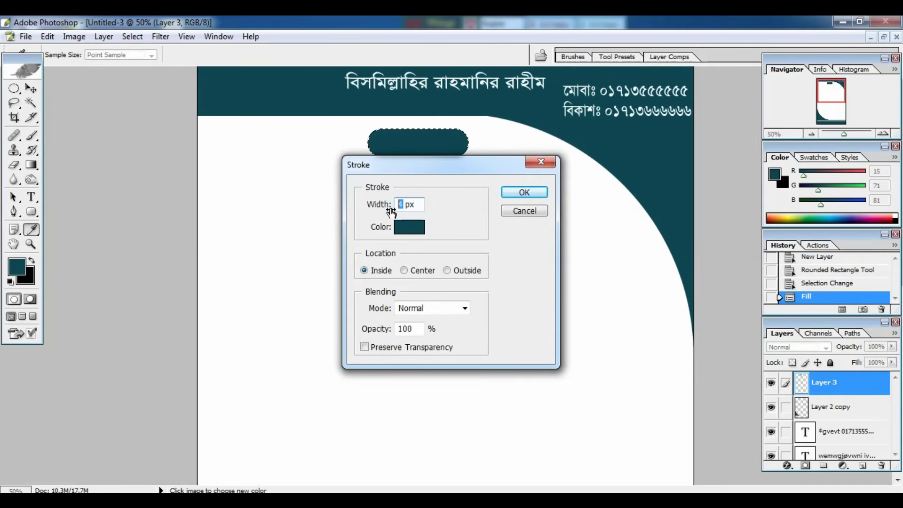
{"action": "type", "text": "3"}
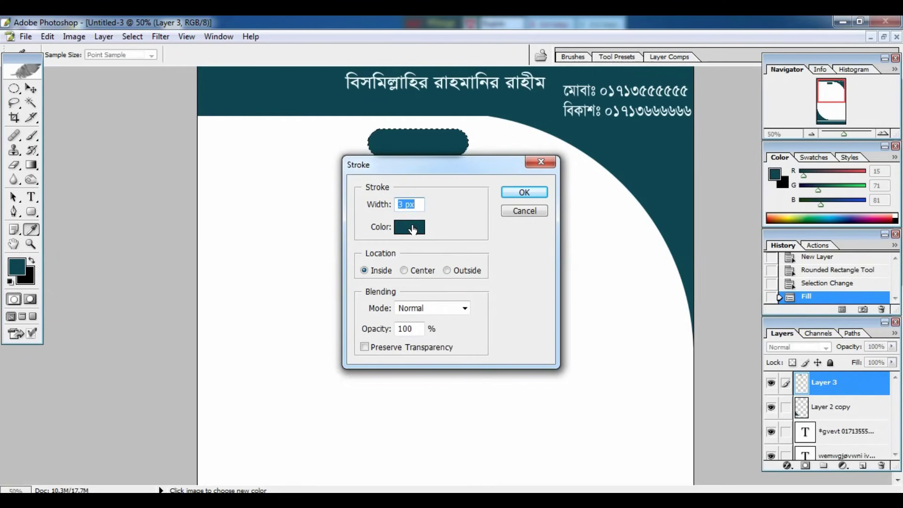
{"action": "left_click", "coordinate": [413, 227]}
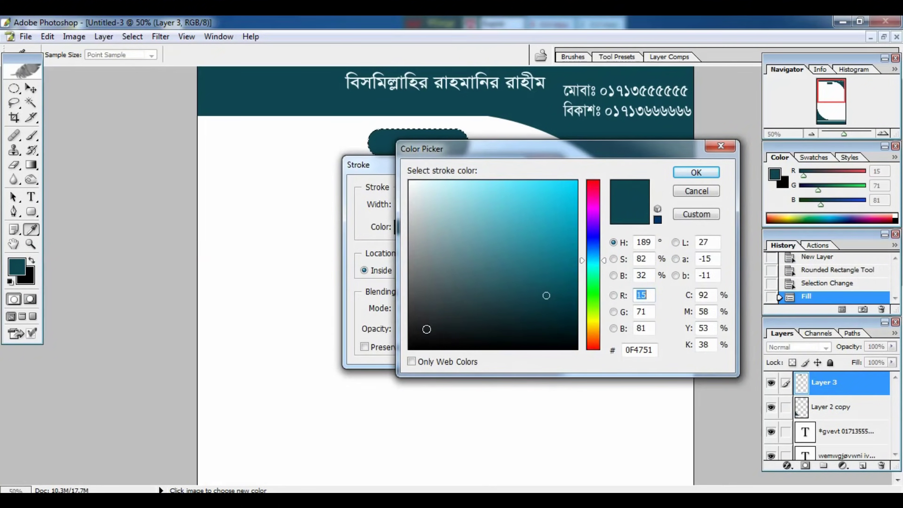
{"action": "left_click_drag", "start_coordinate": [426, 329], "coordinate": [422, 349]}
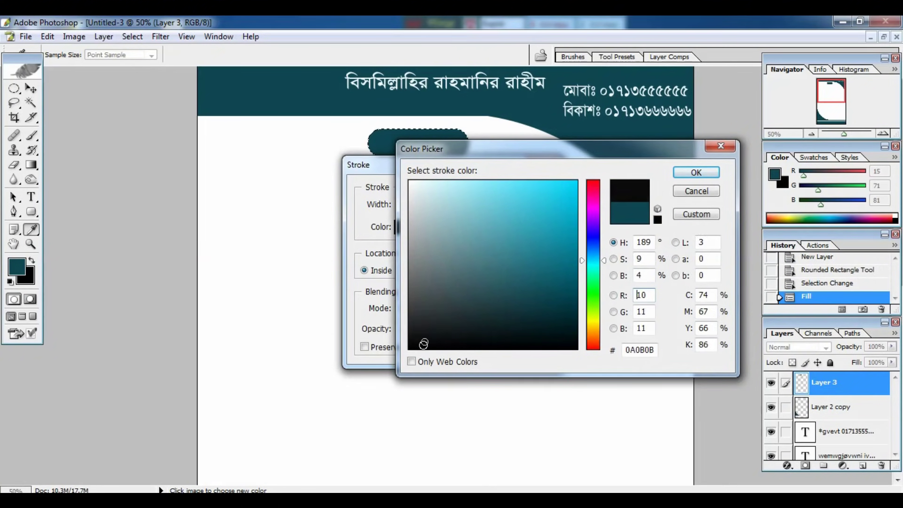
{"action": "left_click", "coordinate": [688, 173]}
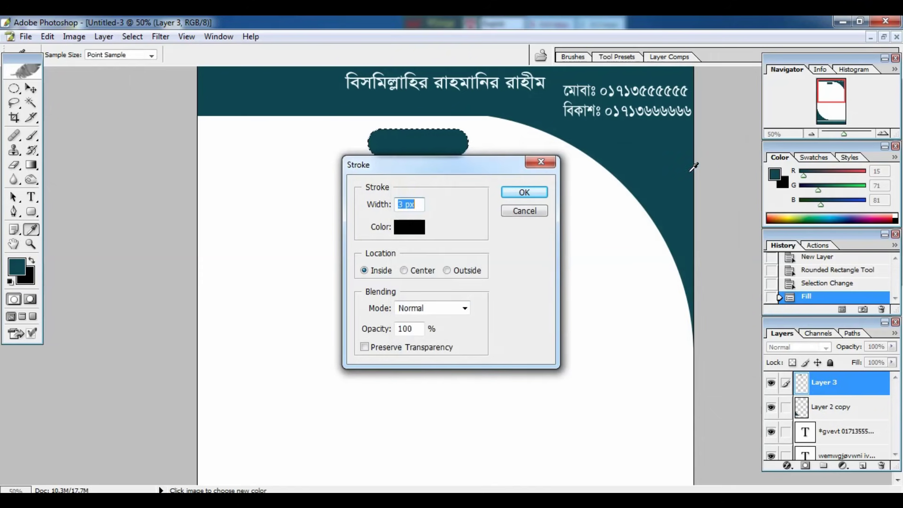
{"action": "left_click", "coordinate": [534, 194]}
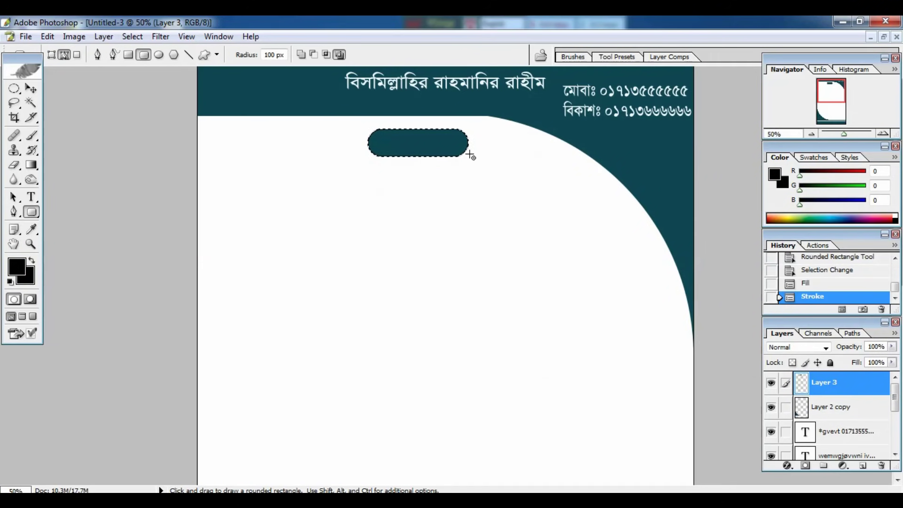
{"action": "key", "text": "ctrl+d"}
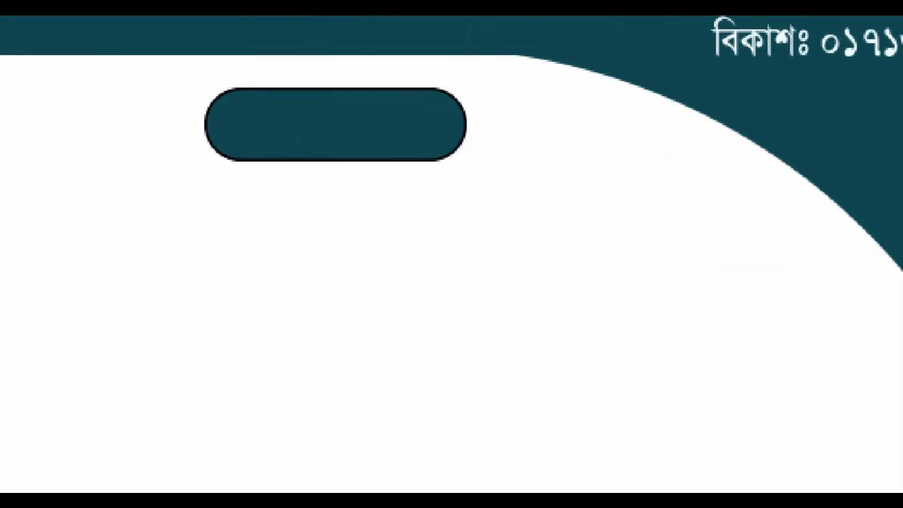
{"action": "left_click", "coordinate": [454, 148]}
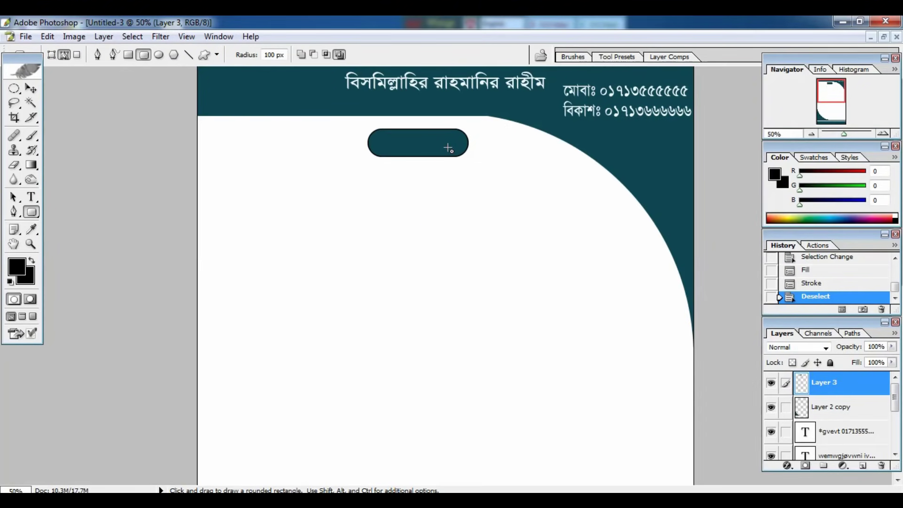
- Nudge the pill up-right and label it ক্যাশ মেমো in near-white text
{"action": "key", "text": "v"}
{"action": "left_click_drag", "start_coordinate": [447, 151], "coordinate": [460, 140]}
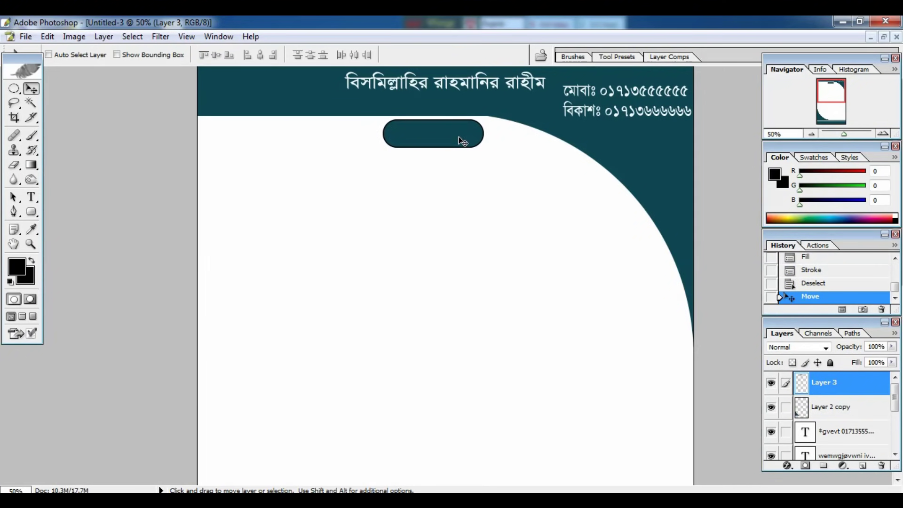
{"action": "key", "text": "t"}
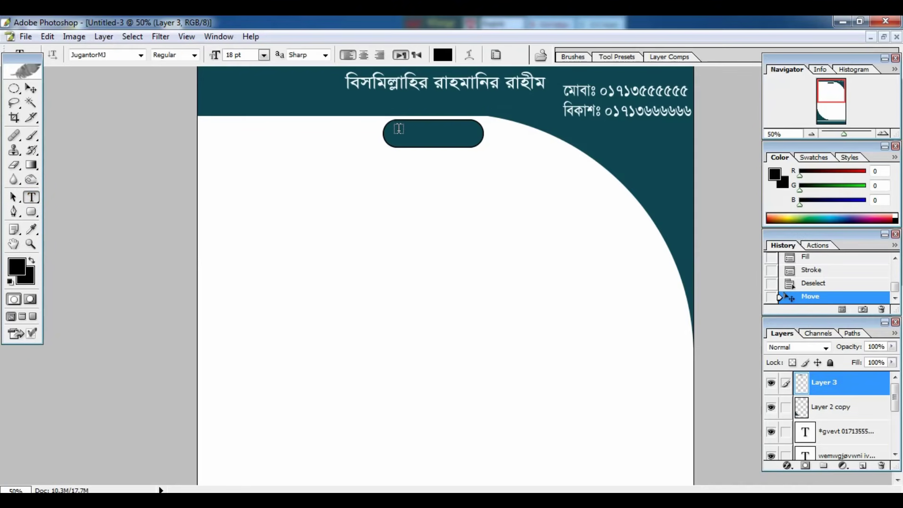
{"action": "left_click", "coordinate": [396, 130]}
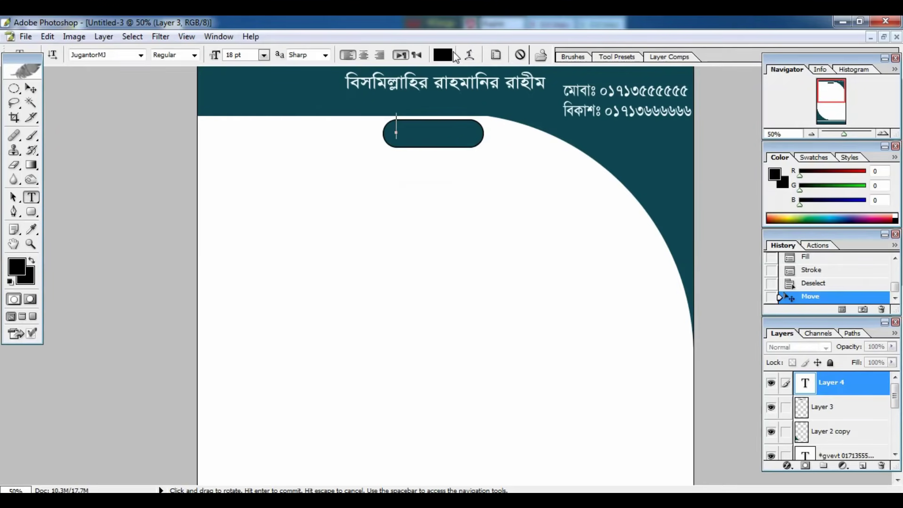
{"action": "left_click", "coordinate": [444, 56]}
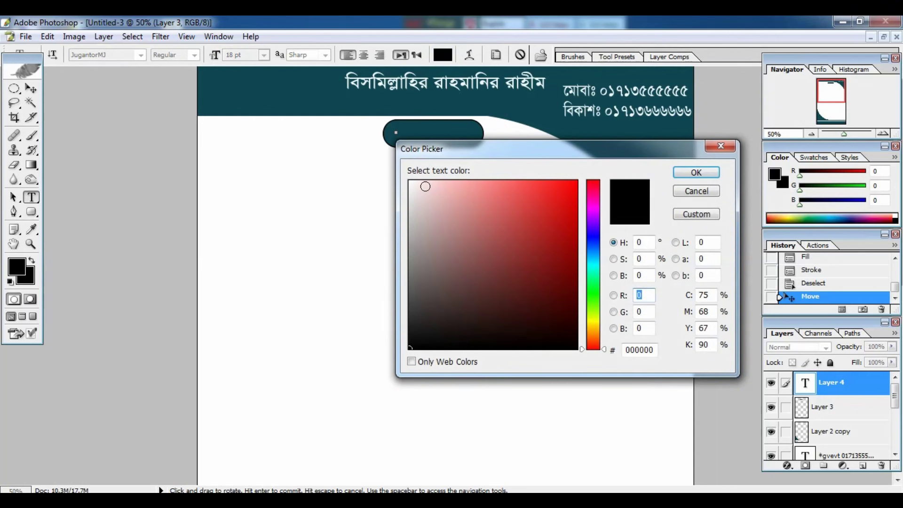
{"action": "left_click", "coordinate": [423, 187]}
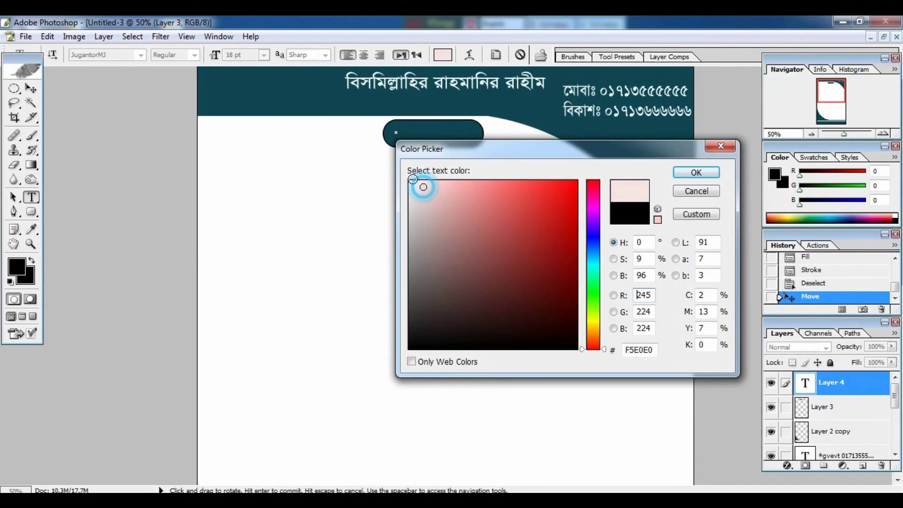
{"action": "left_click", "coordinate": [696, 173]}
{"action": "type", "text": "ক"}
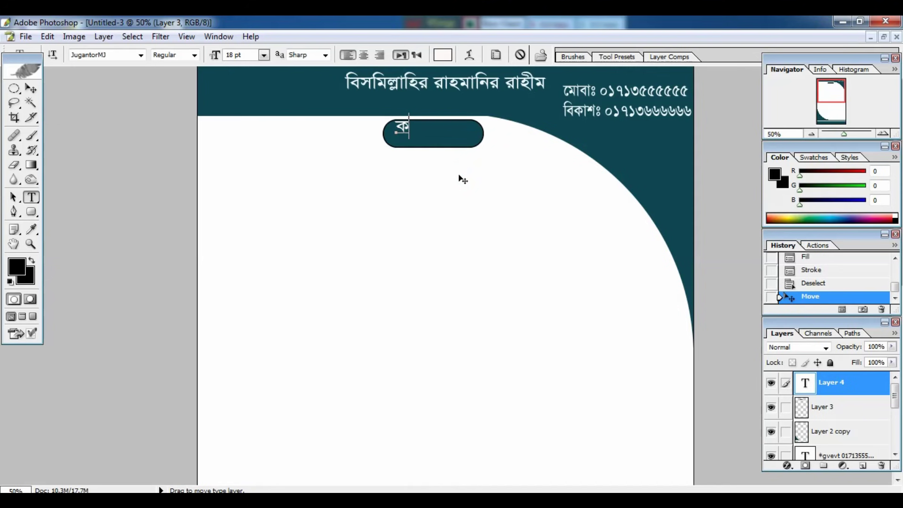
{"action": "type", "text": "্যাশ মেমো"}
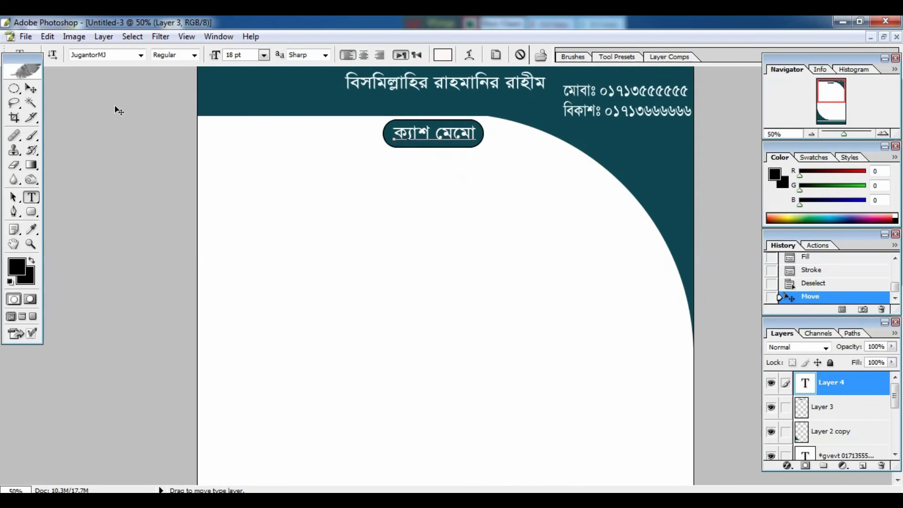
{"action": "left_click", "coordinate": [31, 89]}
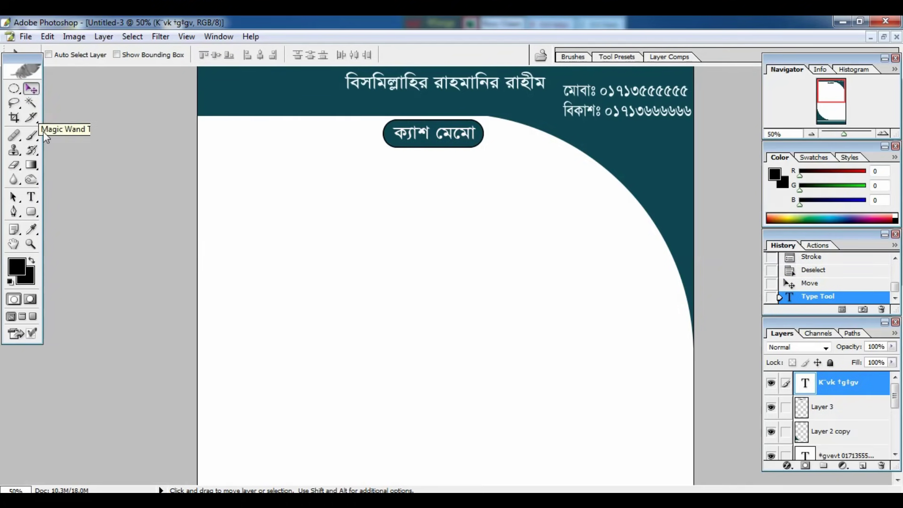
- Type the studio name বিসমিল্লাহ ডিজিটাল স্টুডিও below the pill in teal 0F4751
{"action": "left_click", "coordinate": [32, 197]}
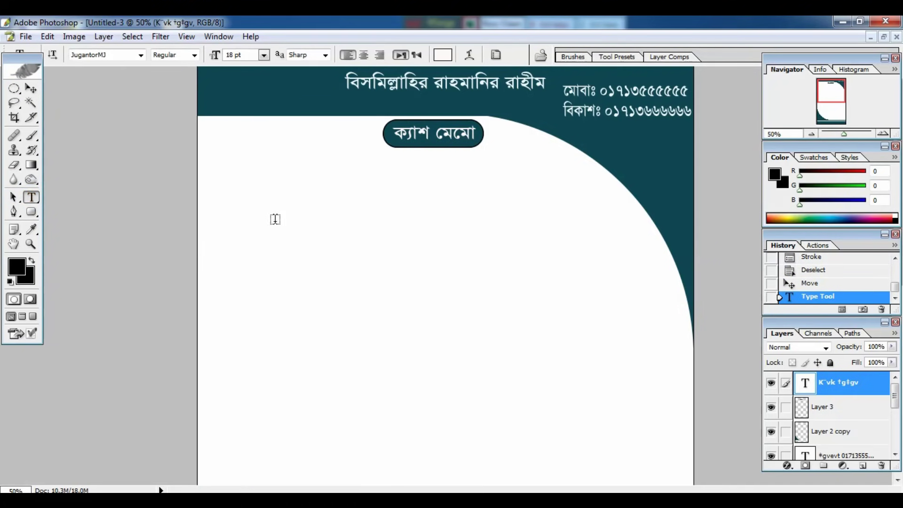
{"action": "left_click", "coordinate": [253, 175]}
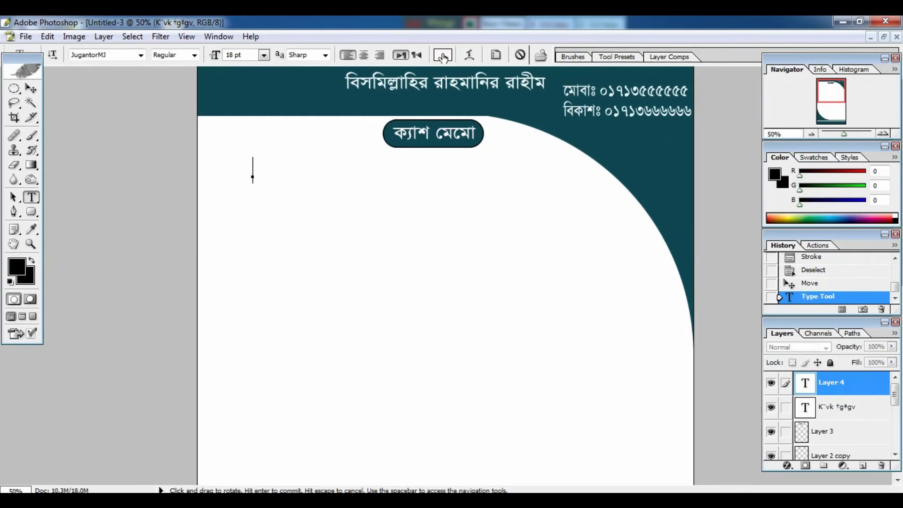
{"action": "left_click", "coordinate": [442, 56]}
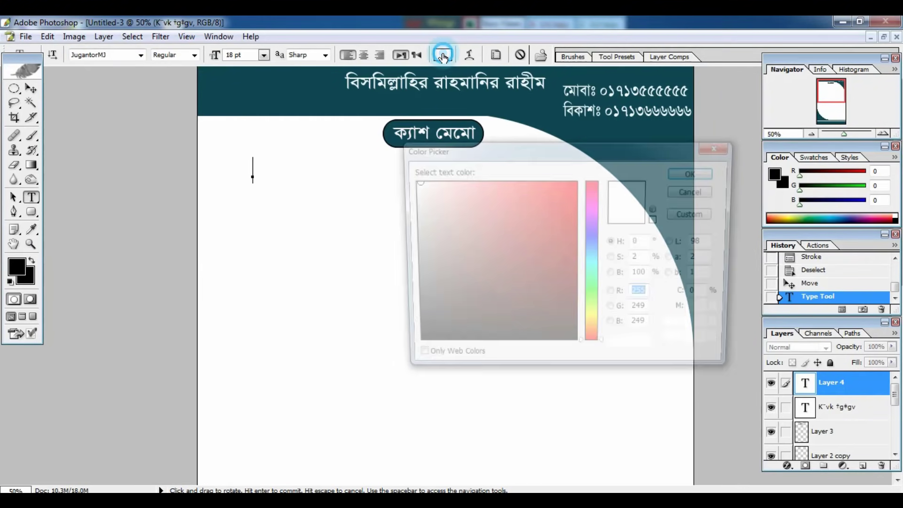
{"action": "left_click", "coordinate": [601, 134]}
{"action": "left_click", "coordinate": [681, 174]}
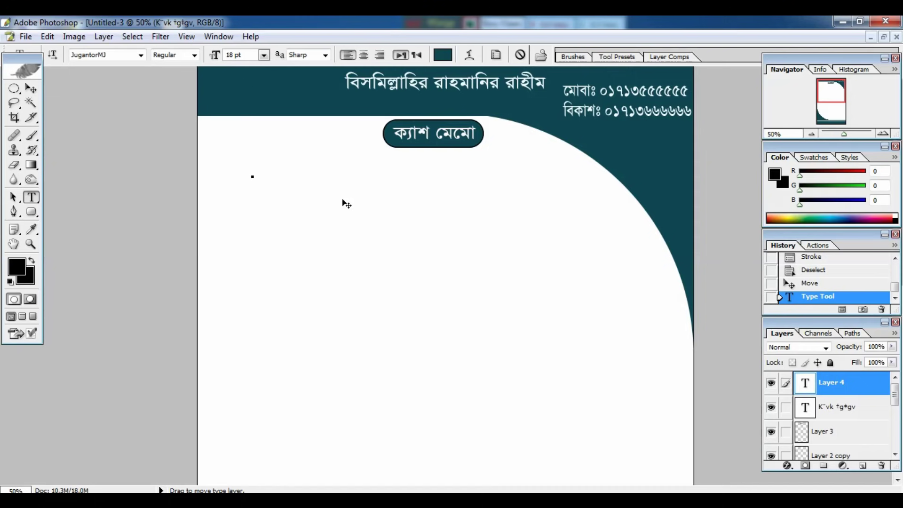
{"action": "type", "text": "wgjøv"}
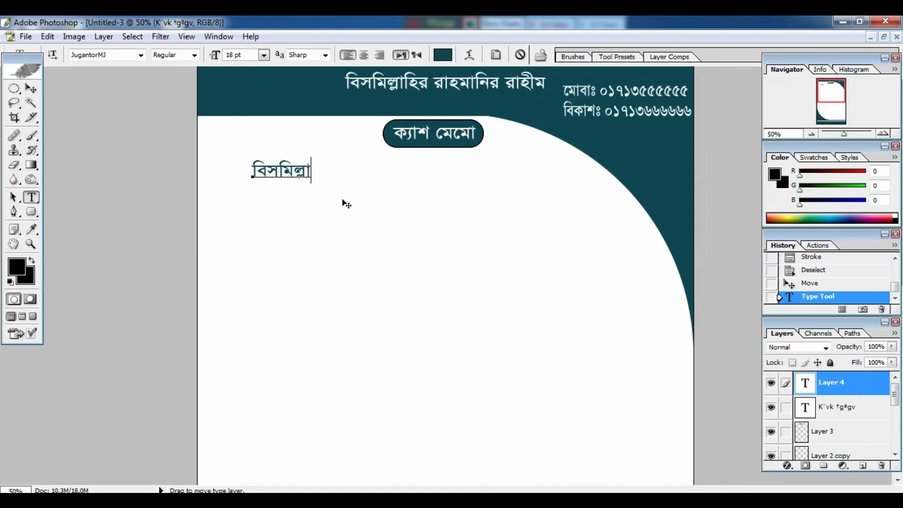
{"action": "type", "text": "n wWwRUvj ÷ywWI"}
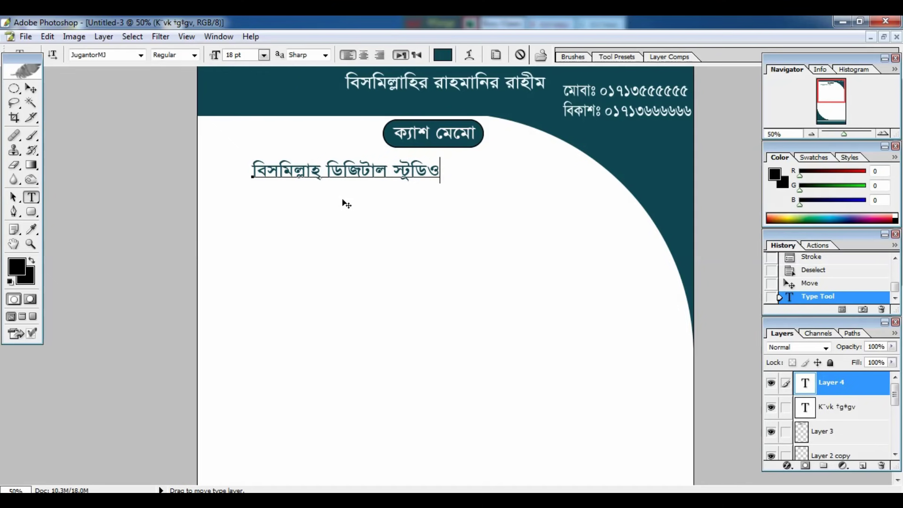
- Scale the studio name up to about 34.56 pt across the page and commit it
{"action": "key", "text": "ctrl+t"}
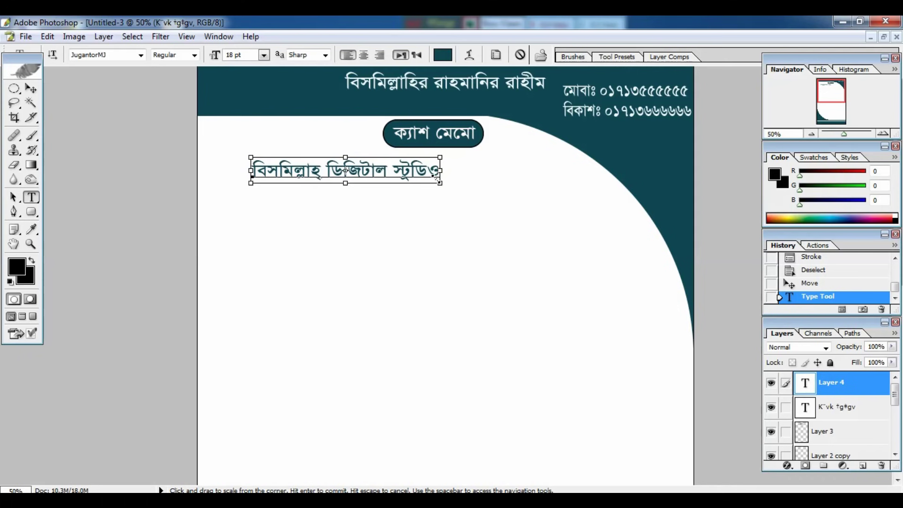
{"action": "left_click_drag", "start_coordinate": [440, 182], "coordinate": [602, 206]}
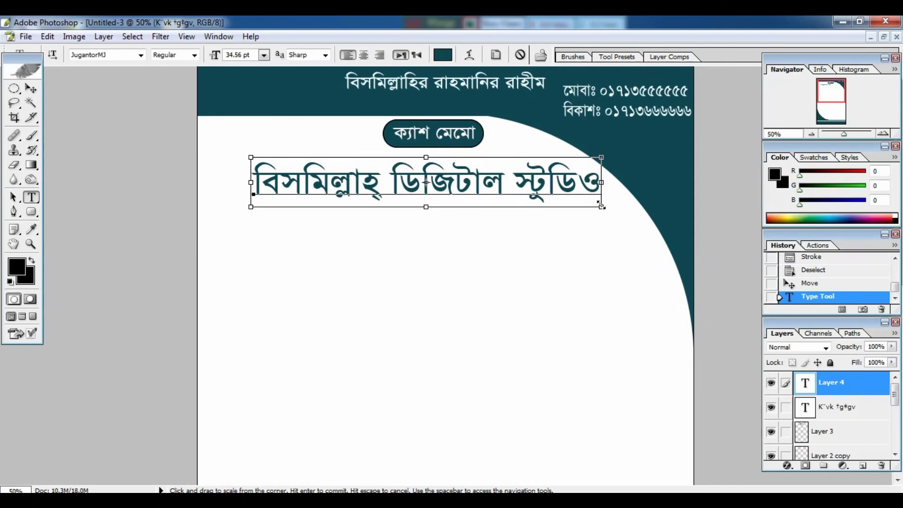
{"action": "key", "text": "Return"}
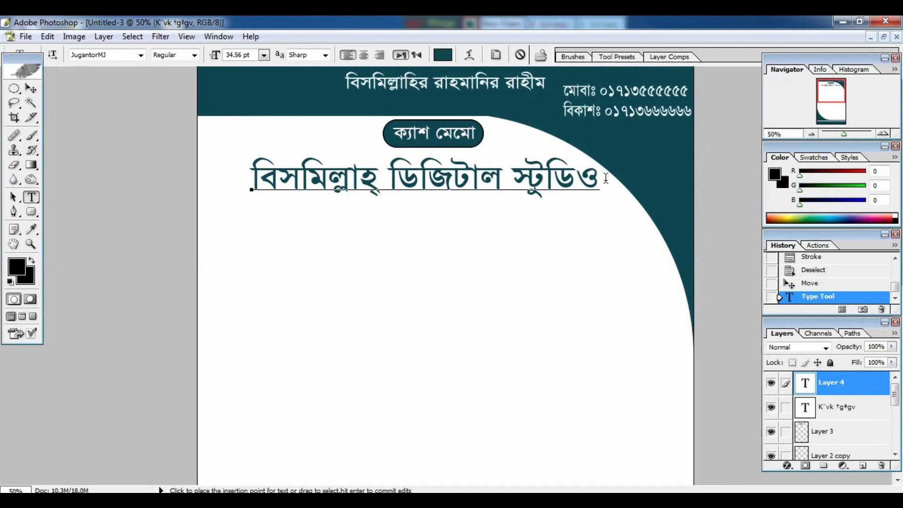
{"action": "left_click_drag", "start_coordinate": [601, 180], "coordinate": [260, 213]}
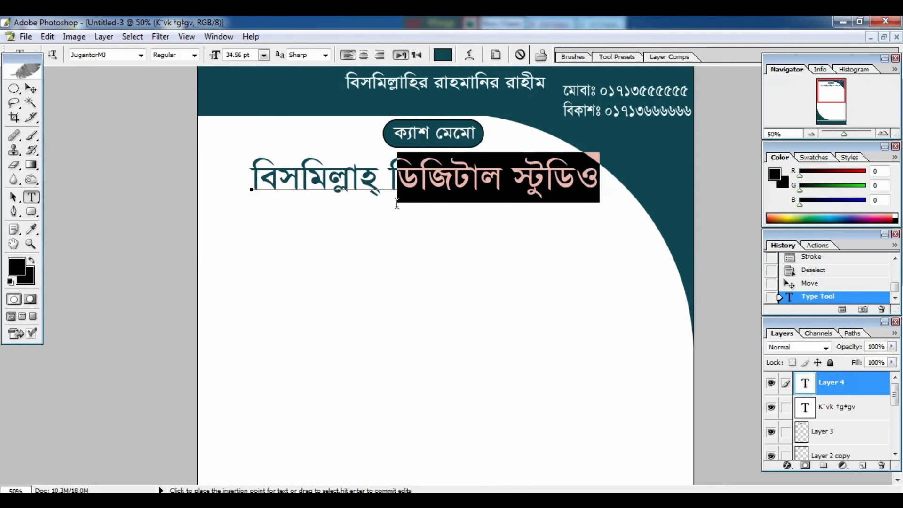
{"action": "key", "text": "ctrl+a"}
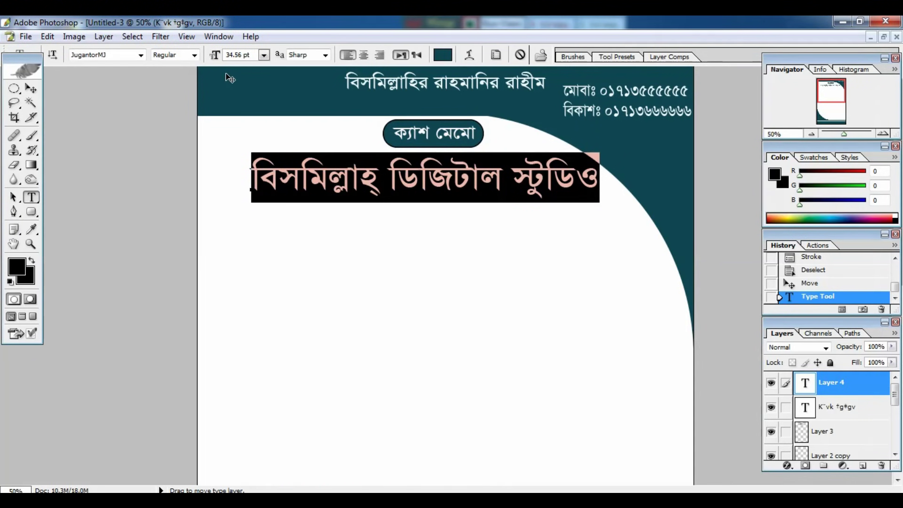
{"action": "key", "text": "ctrl+Return"}
{"action": "key", "text": "v"}
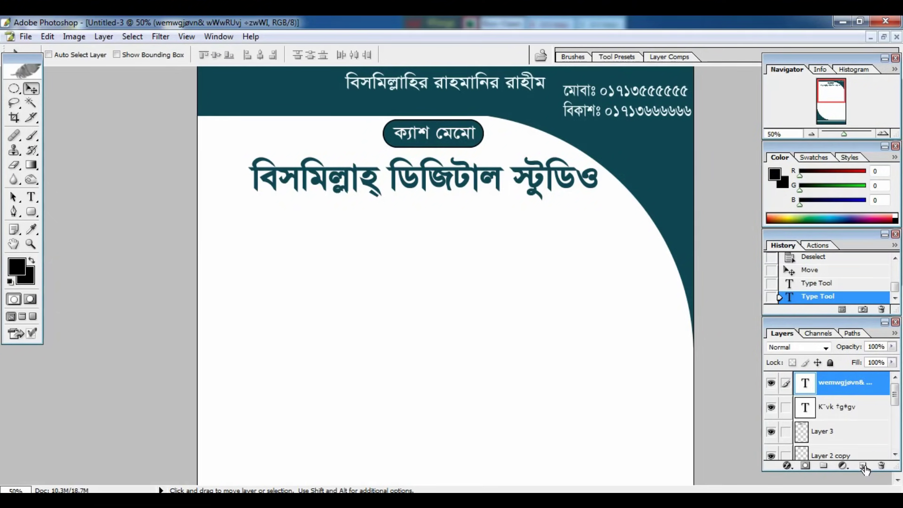
- On new Layer 4, select a wide rounded bar under the studio name and open the foreground picker
{"action": "left_click", "coordinate": [863, 465]}
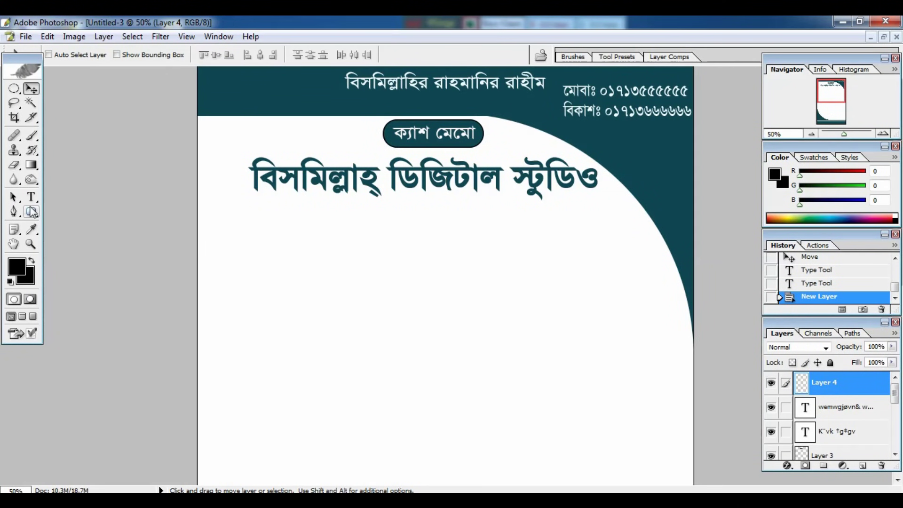
{"action": "left_click", "coordinate": [31, 213]}
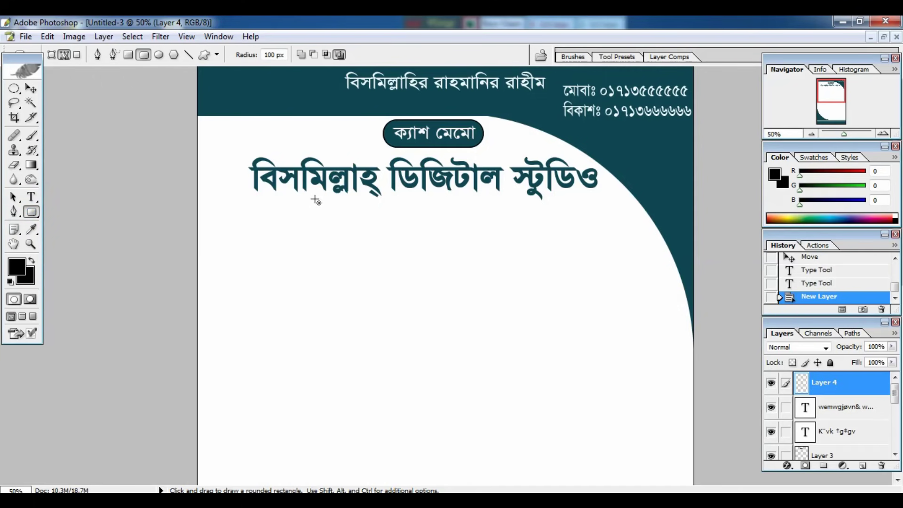
{"action": "left_click_drag", "start_coordinate": [316, 200], "coordinate": [559, 234]}
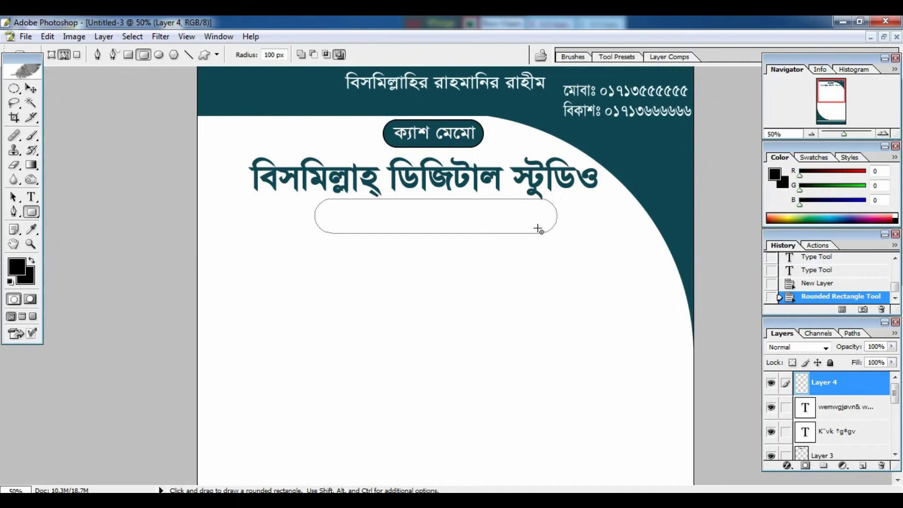
{"action": "key", "text": "ctrl+Return"}
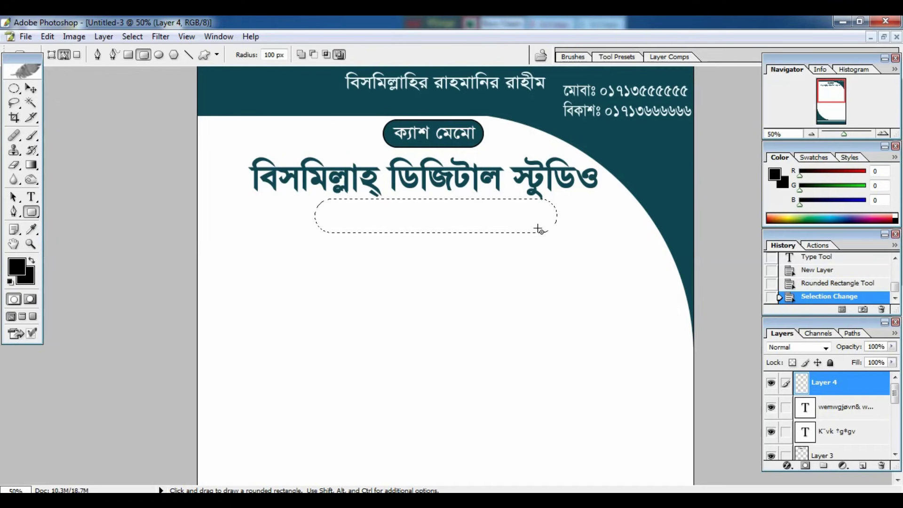
{"action": "key", "text": "shift+Down"}
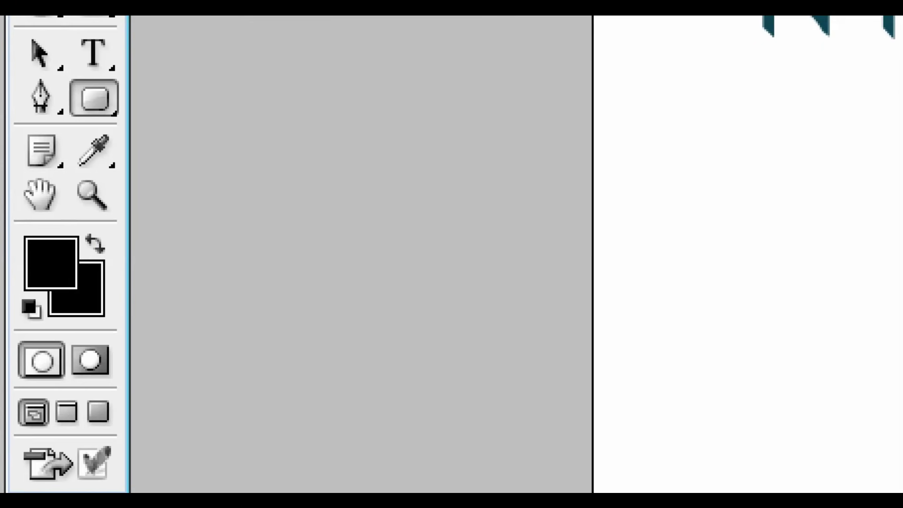
{"action": "left_click", "coordinate": [11, 268]}
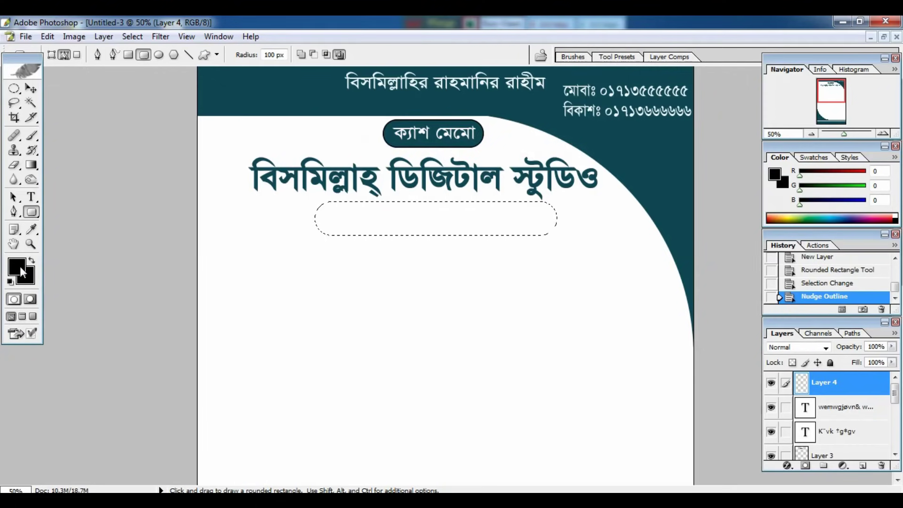
{"action": "left_click", "coordinate": [19, 266]}
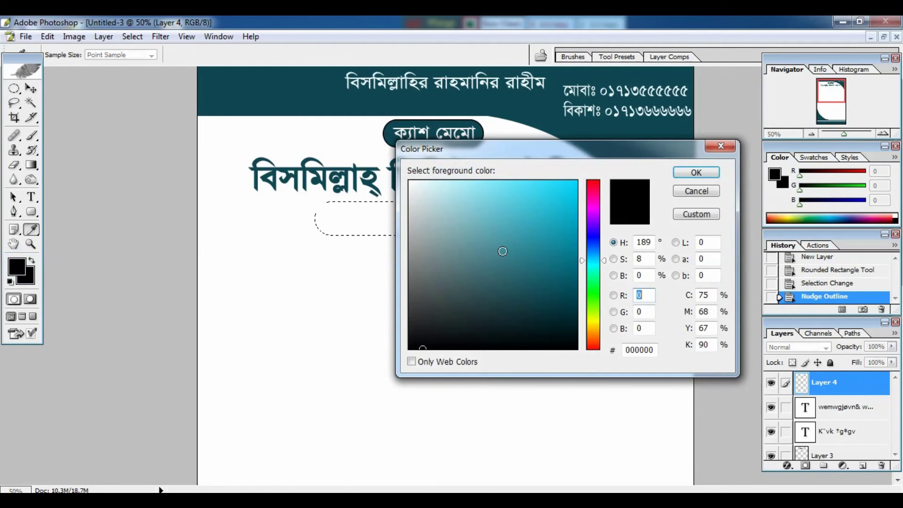
- Fill the rounded bar with the header's teal, 0F4751, sampled by eyedropper
{"action": "left_click", "coordinate": [649, 133]}
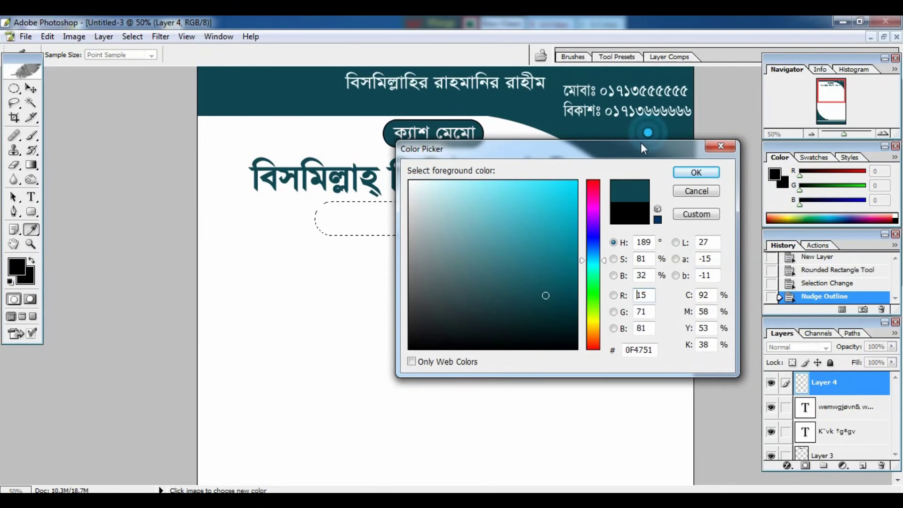
{"action": "left_click", "coordinate": [696, 173]}
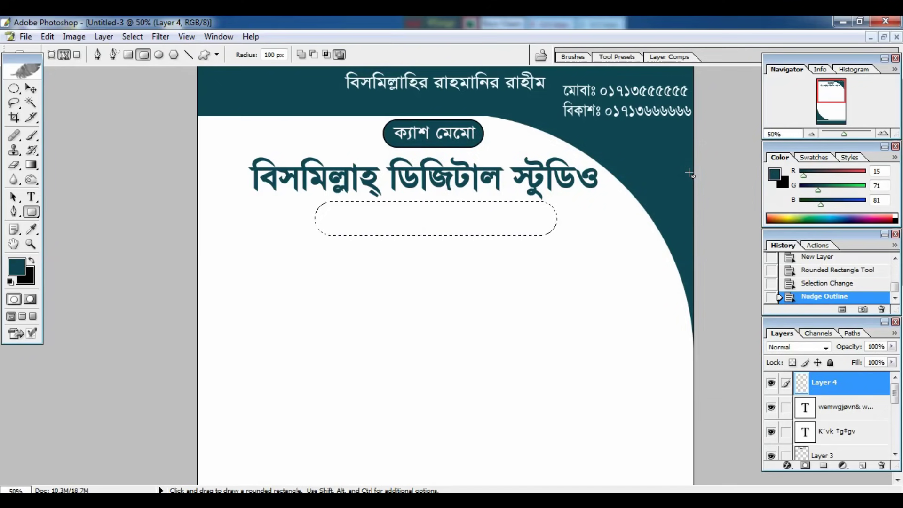
{"action": "key", "text": "alt+BackSpace"}
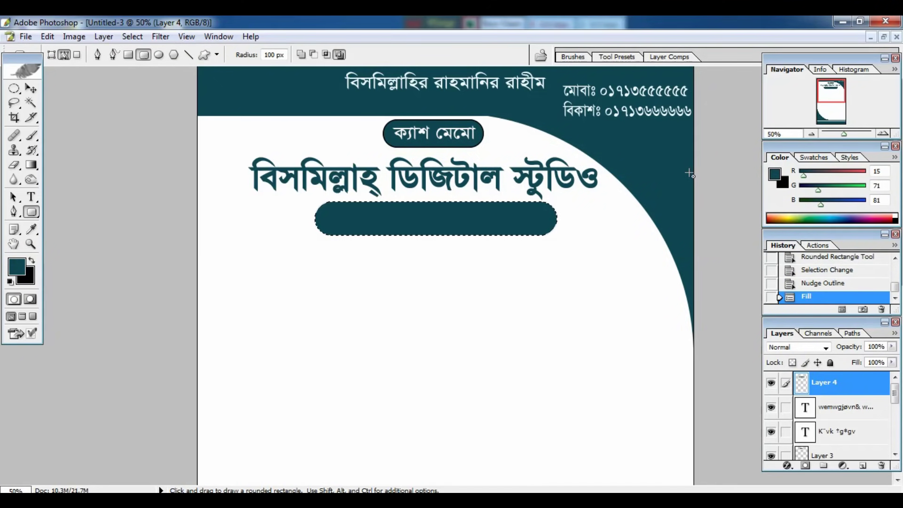
- Stroke the bar with a 3 px inside outline in near-black 070808, then deselect
{"action": "left_click", "coordinate": [49, 37]}
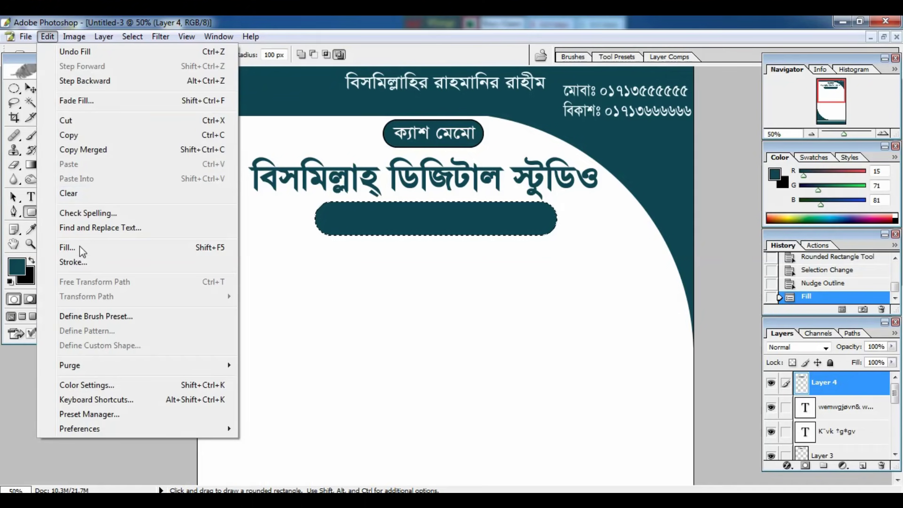
{"action": "left_click", "coordinate": [72, 262]}
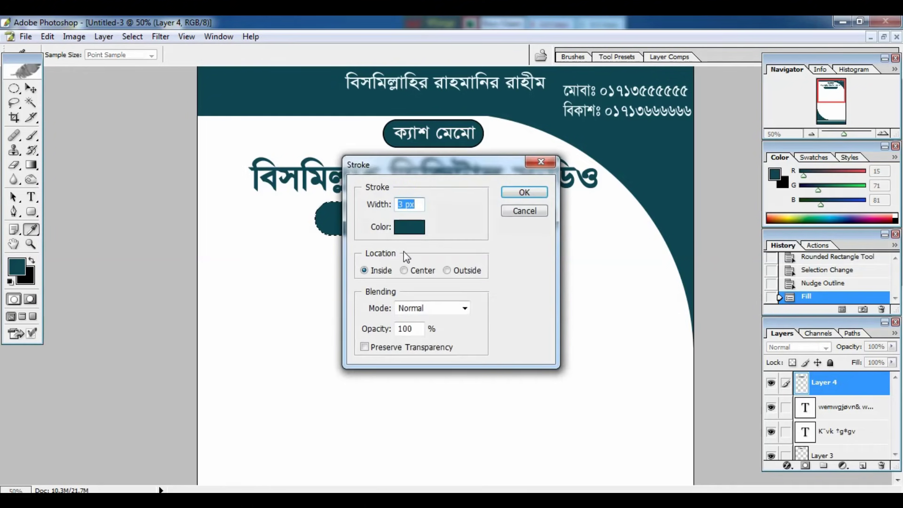
{"action": "left_click", "coordinate": [407, 226]}
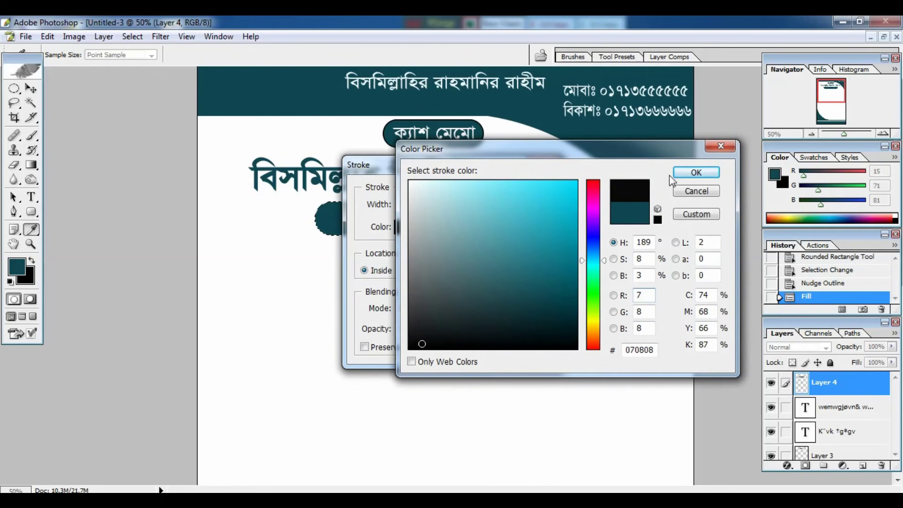
{"action": "left_click", "coordinate": [684, 173]}
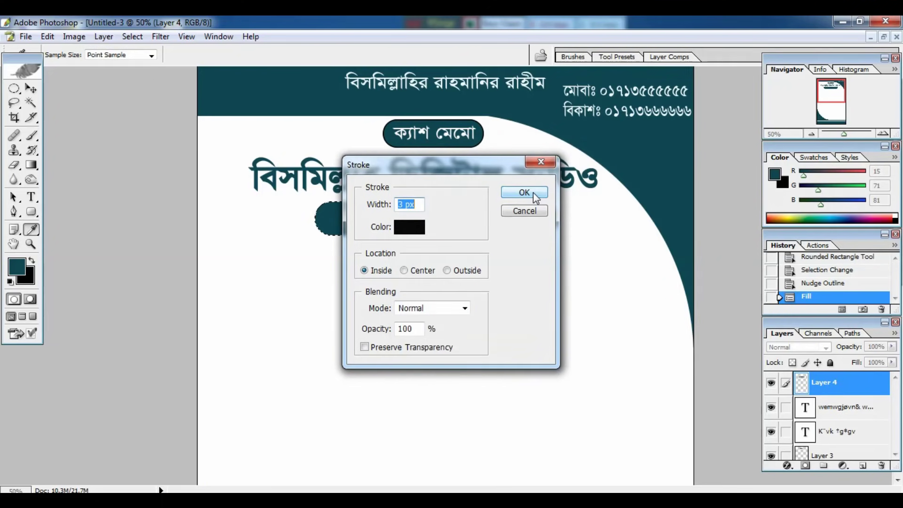
{"action": "left_click", "coordinate": [533, 192]}
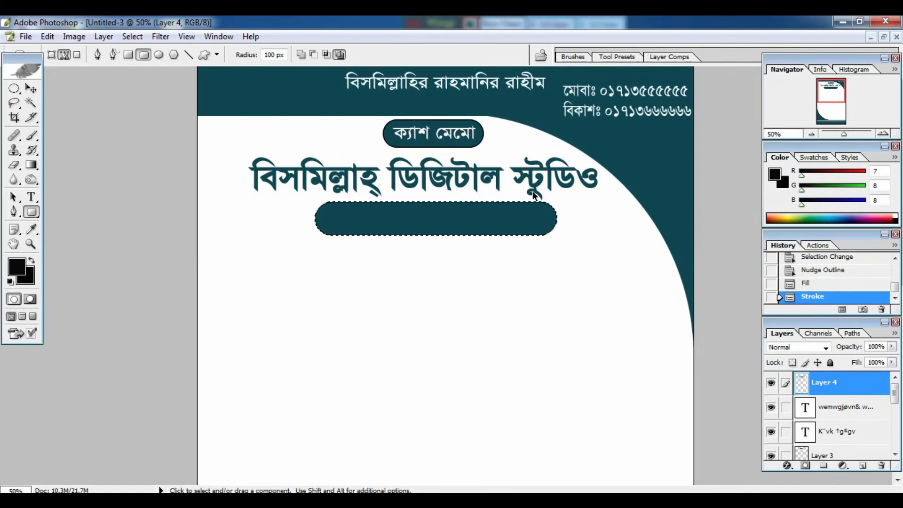
{"action": "key", "text": "ctrl+d"}
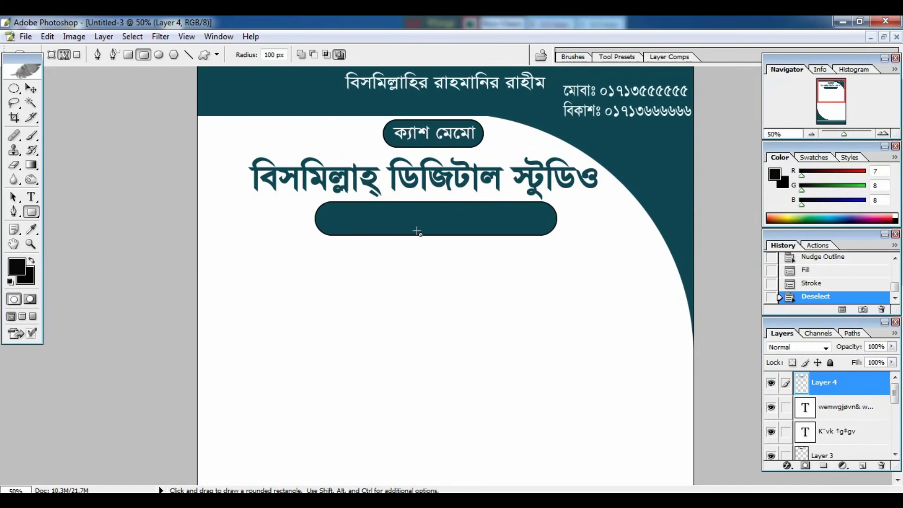
- Type the proprietor's name line in Bengali inside the teal bar and scale it to fill the bar
{"action": "left_click", "coordinate": [31, 197]}
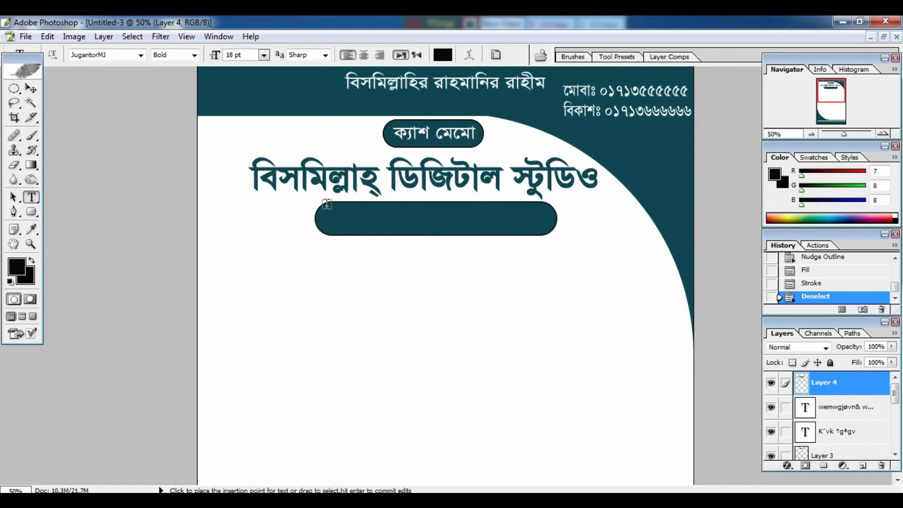
{"action": "left_click", "coordinate": [334, 217]}
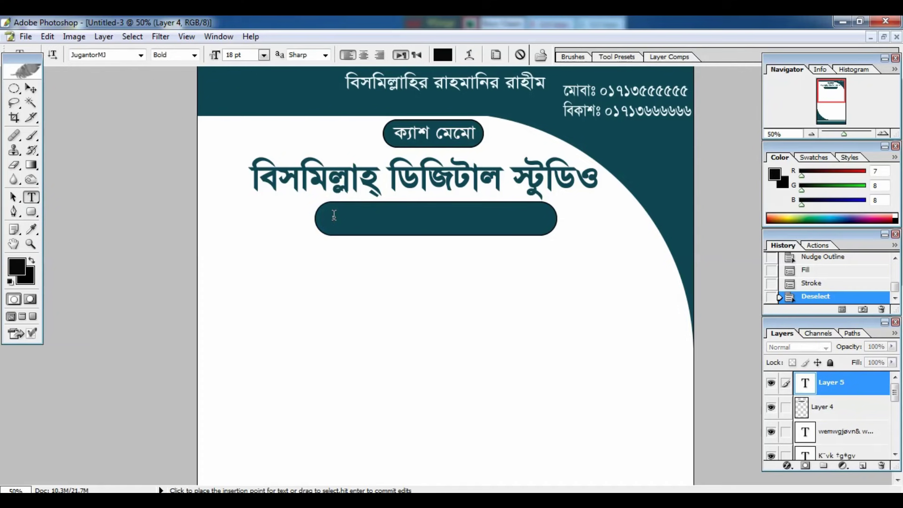
{"action": "type", "text": "পে"}
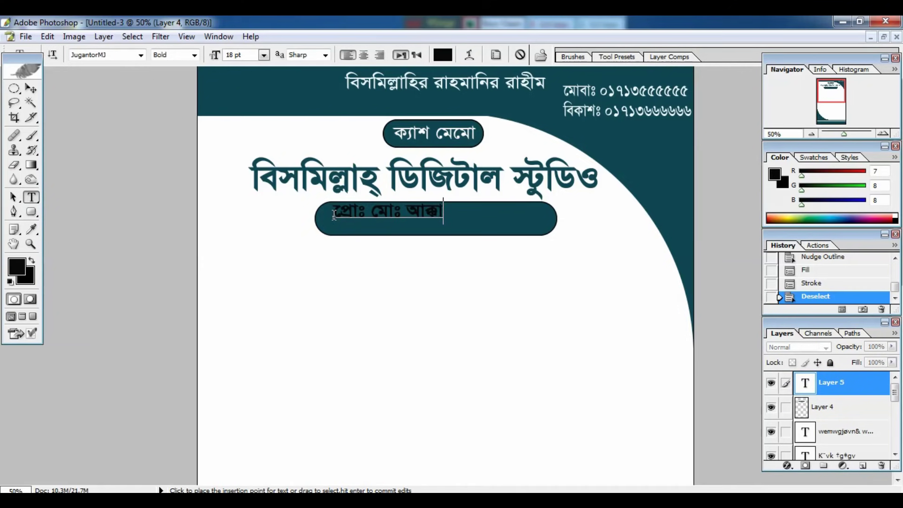
{"action": "left_click_drag", "start_coordinate": [499, 222], "coordinate": [526, 234]}
{"action": "key", "text": "Return"}
- Make the proprietor text white with Regular weight, then restore the memo to a floating window
{"action": "key", "text": "ctrl+a"}
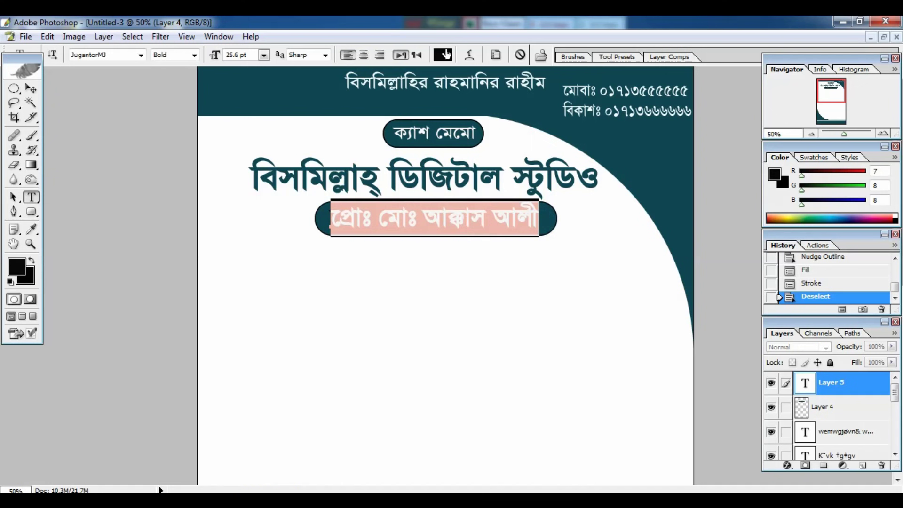
{"action": "left_click", "coordinate": [443, 55]}
{"action": "left_click", "coordinate": [493, 181]}
{"action": "key", "text": "Return"}
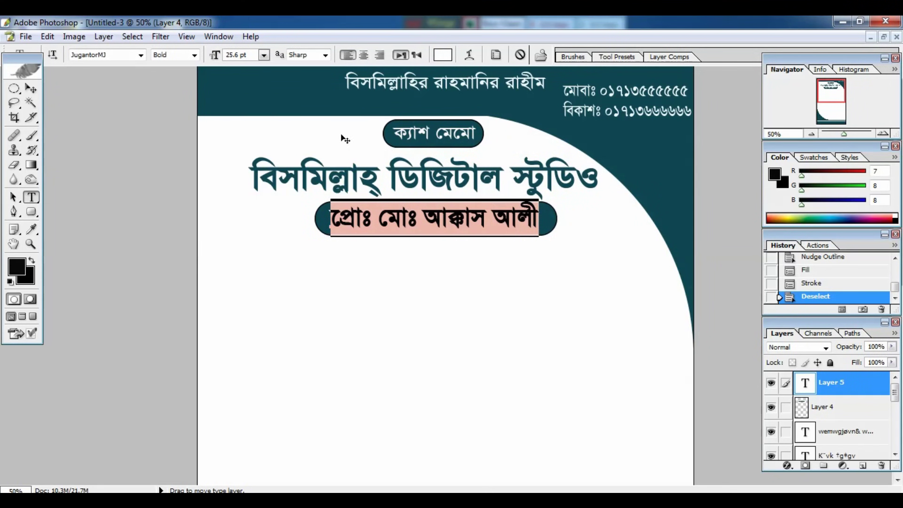
{"action": "left_click", "coordinate": [194, 55]}
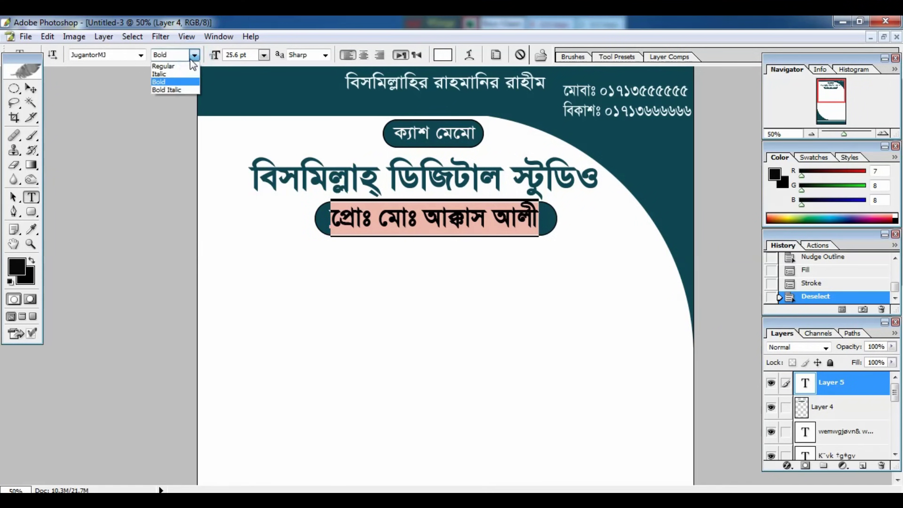
{"action": "left_click", "coordinate": [165, 66]}
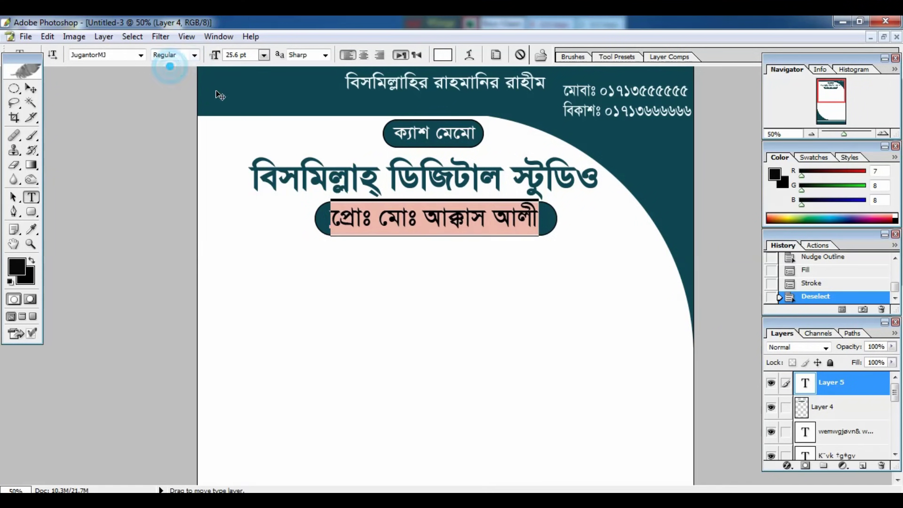
{"action": "left_click", "coordinate": [31, 88]}
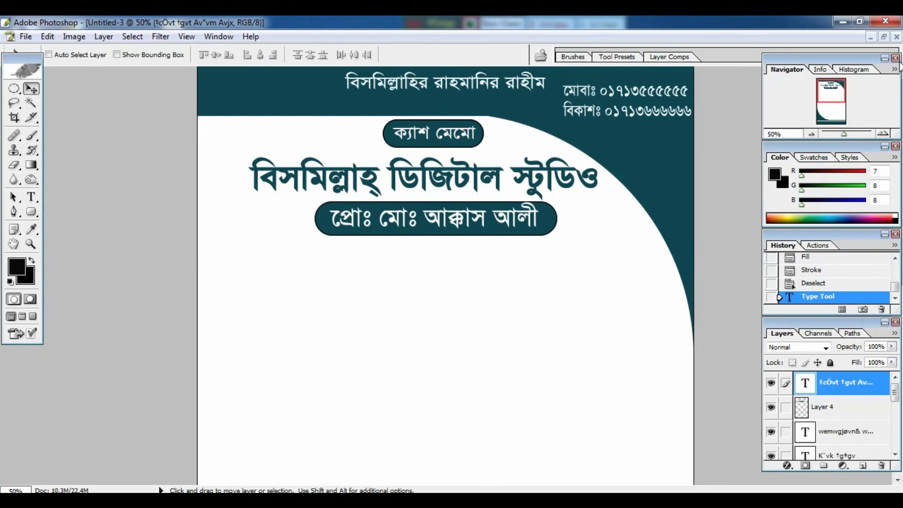
{"action": "left_click", "coordinate": [884, 37]}
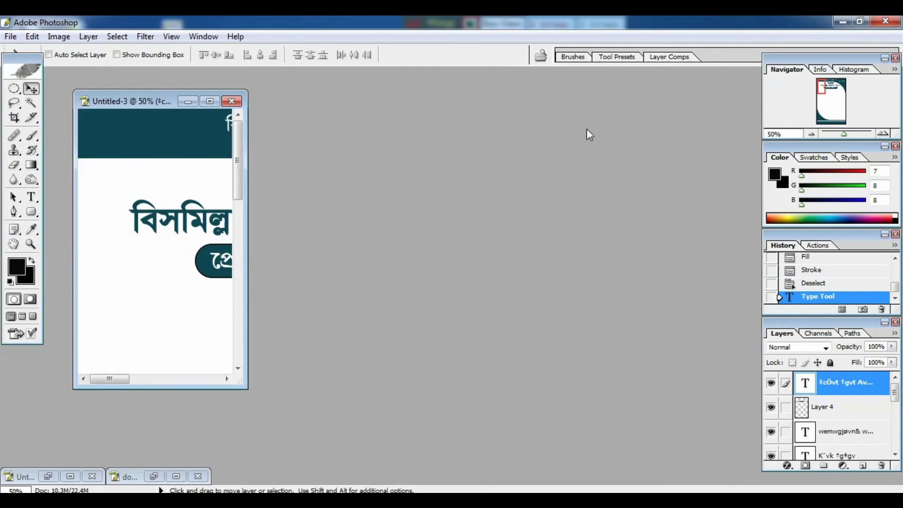
- Drag the three-line services description layer from Untitled-2 into the cash memo
{"action": "key", "text": "ctrl+minus"}
{"action": "key", "text": "ctrl+minus"}
{"action": "key", "text": "ctrl+minus"}
{"action": "key", "text": "ctrl+minus"}
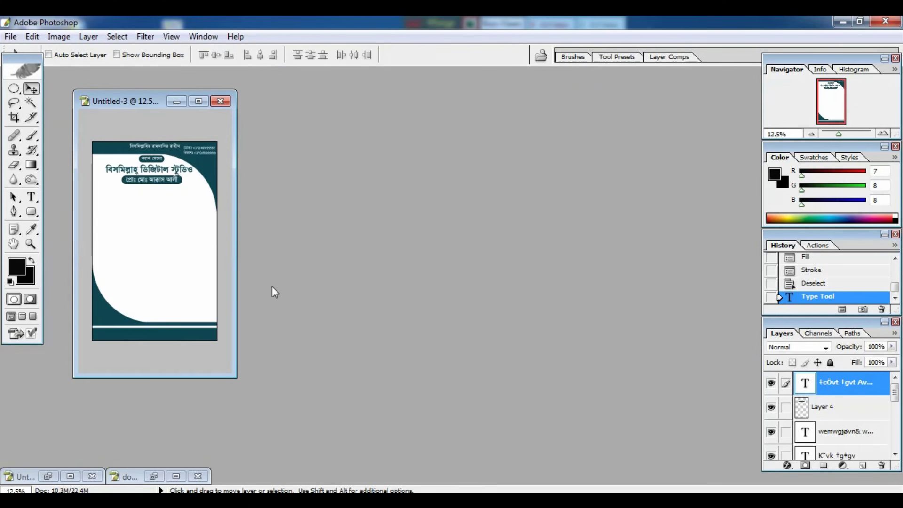
{"action": "left_click_drag", "start_coordinate": [233, 373], "coordinate": [322, 414]}
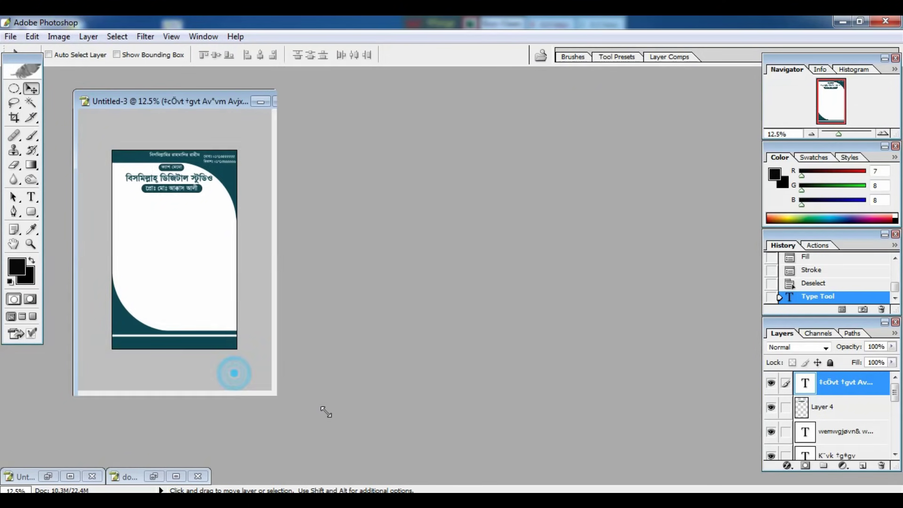
{"action": "left_click", "coordinate": [52, 477]}
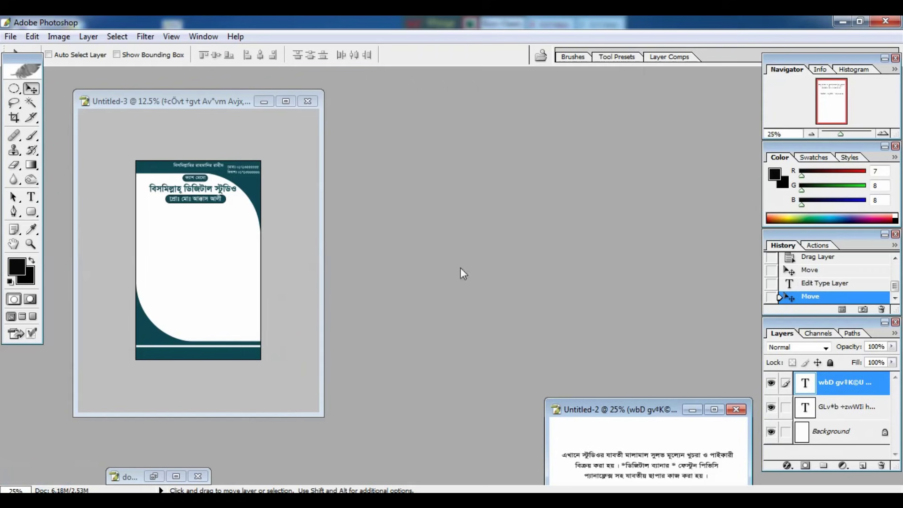
{"action": "left_click_drag", "start_coordinate": [622, 413], "coordinate": [553, 165]}
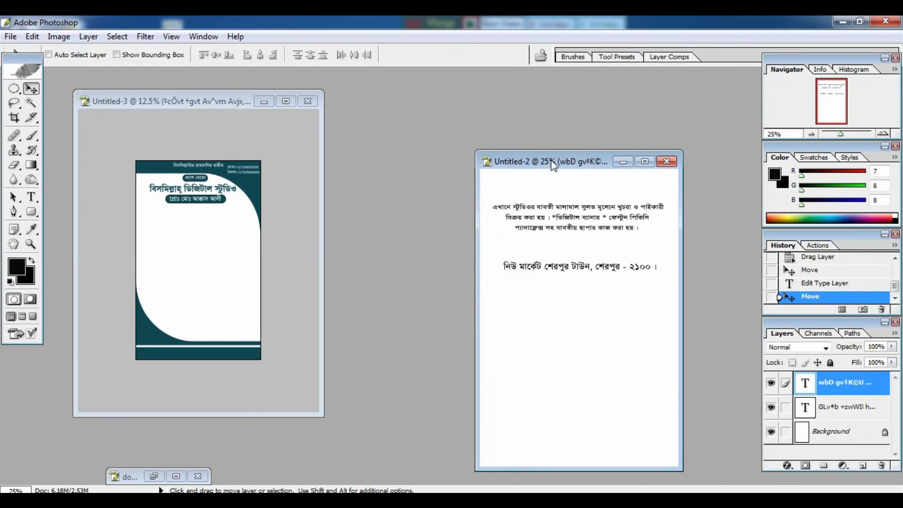
{"action": "left_click", "coordinate": [829, 408]}
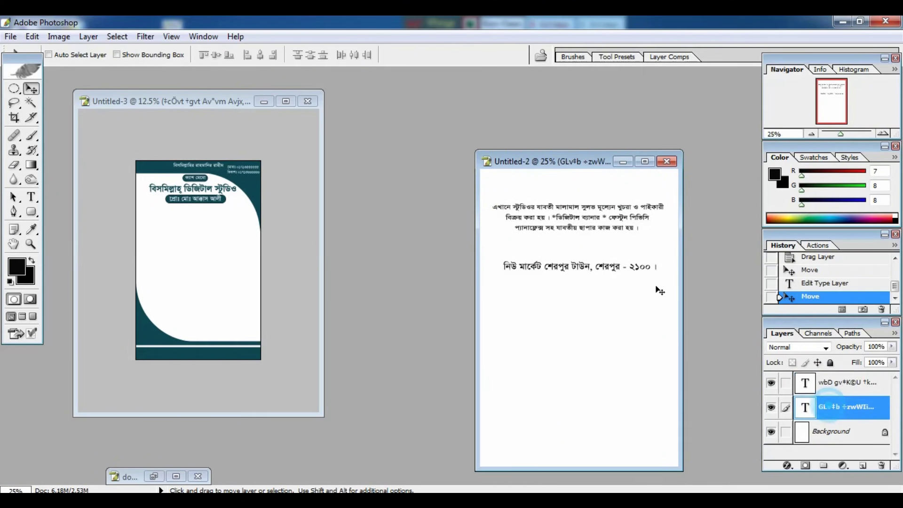
{"action": "left_click_drag", "start_coordinate": [585, 226], "coordinate": [236, 250]}
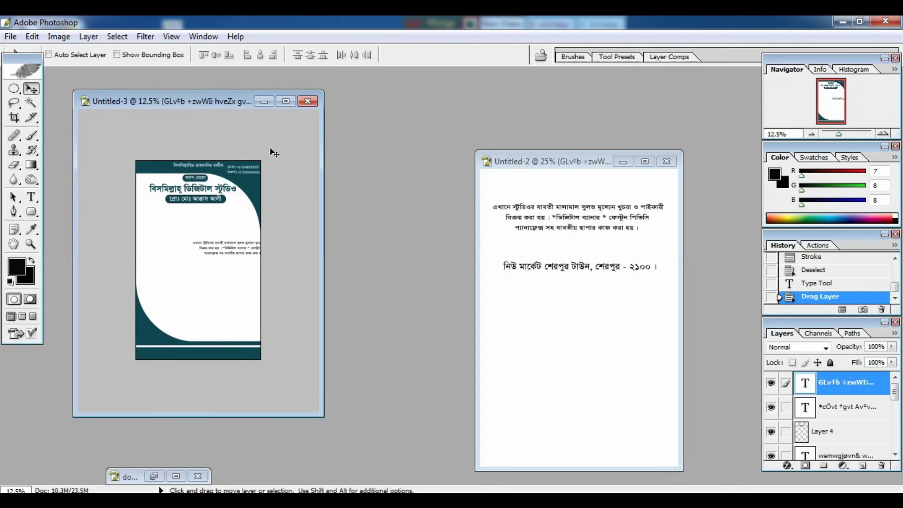
- Maximize the memo, nudge the paragraph up under the proprietor bar, and zoom in full screen
{"action": "left_click", "coordinate": [286, 103]}
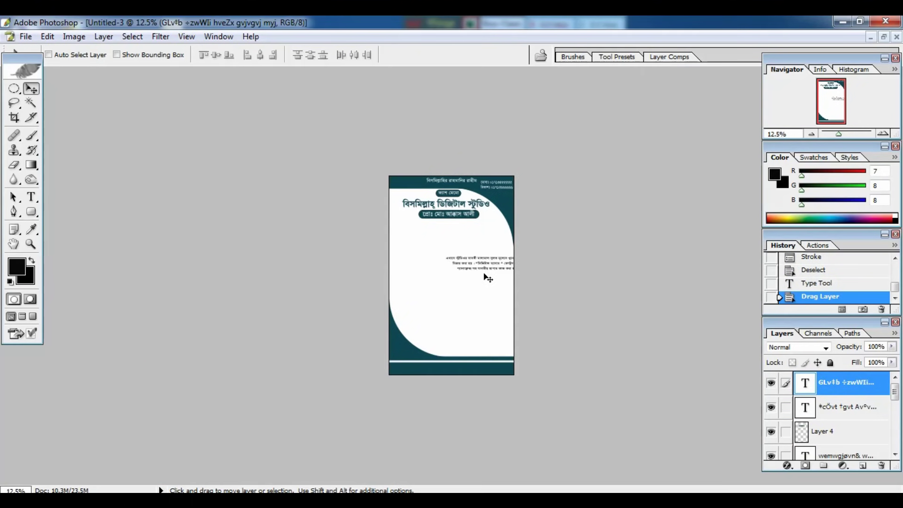
{"action": "left_click_drag", "start_coordinate": [445, 244], "coordinate": [447, 241]}
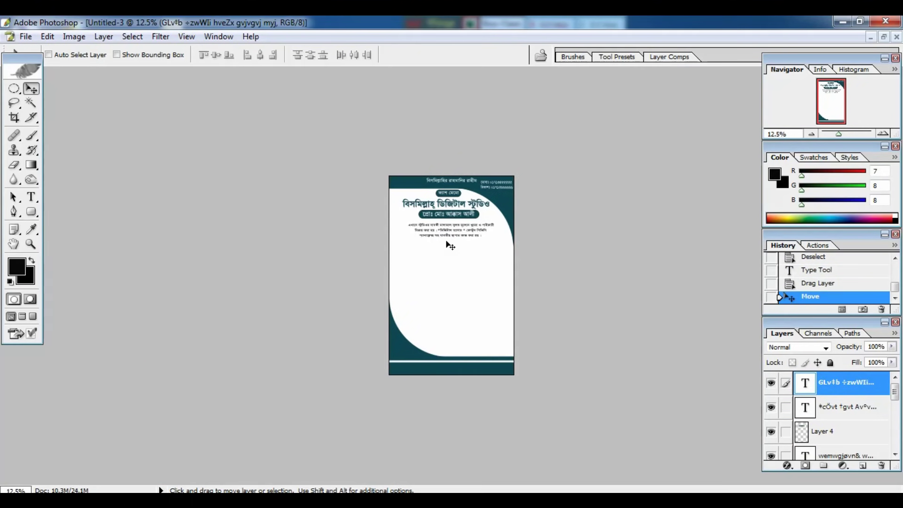
{"action": "key", "text": "ctrl+plus"}
{"action": "key", "text": "ctrl+plus"}
{"action": "key", "text": "ctrl+plus"}
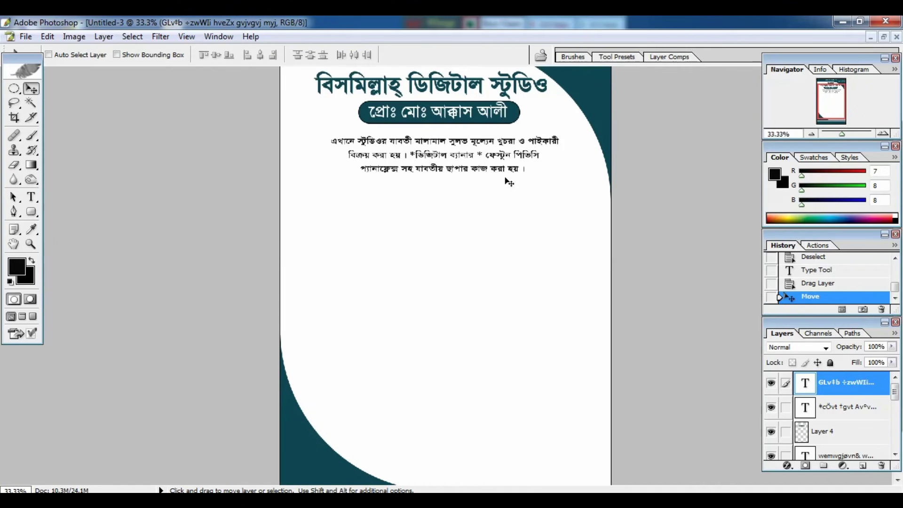
{"action": "key", "text": "f"}
{"action": "key", "text": "f"}
{"action": "key", "text": "ctrl+plus"}
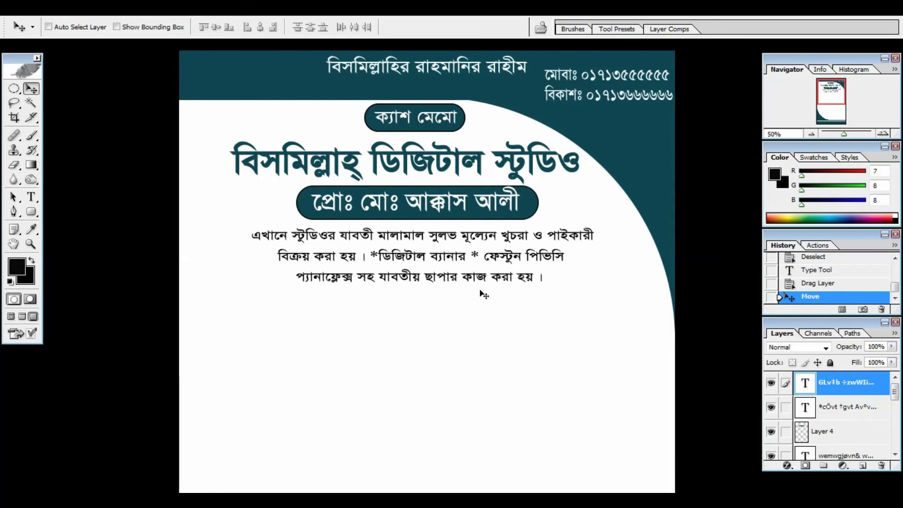
- Delete the stray ন before খুচরা in the description's first line and commit the fix
{"action": "key", "text": "t"}
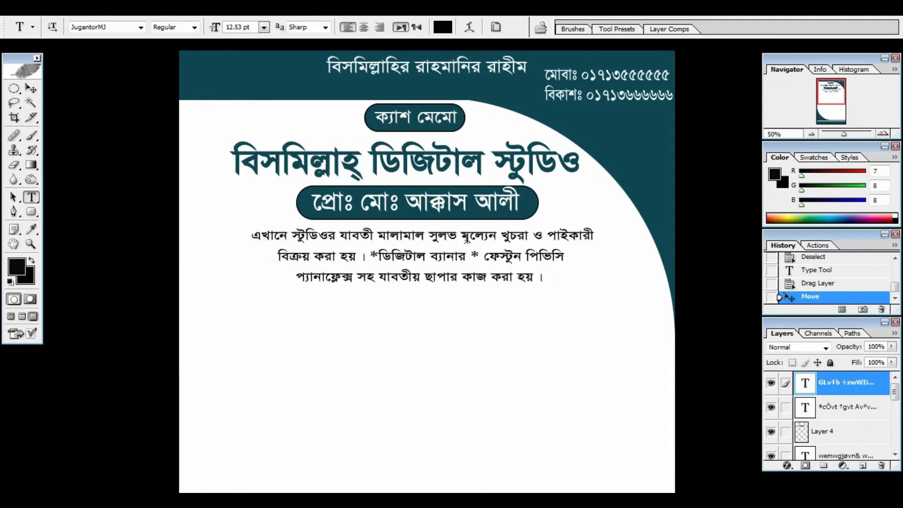
{"action": "left_click", "coordinate": [472, 235]}
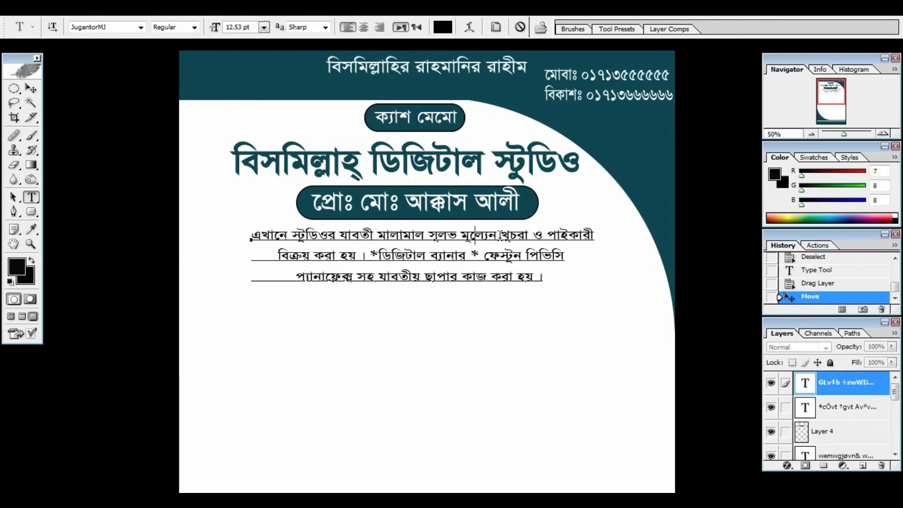
{"action": "left_click", "coordinate": [499, 235]}
{"action": "key", "text": "BackSpace"}
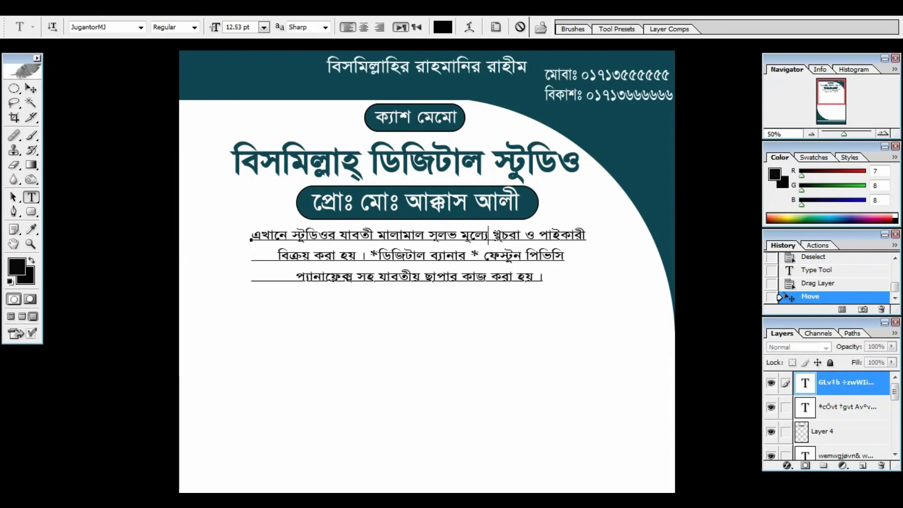
{"action": "left_click", "coordinate": [31, 89]}
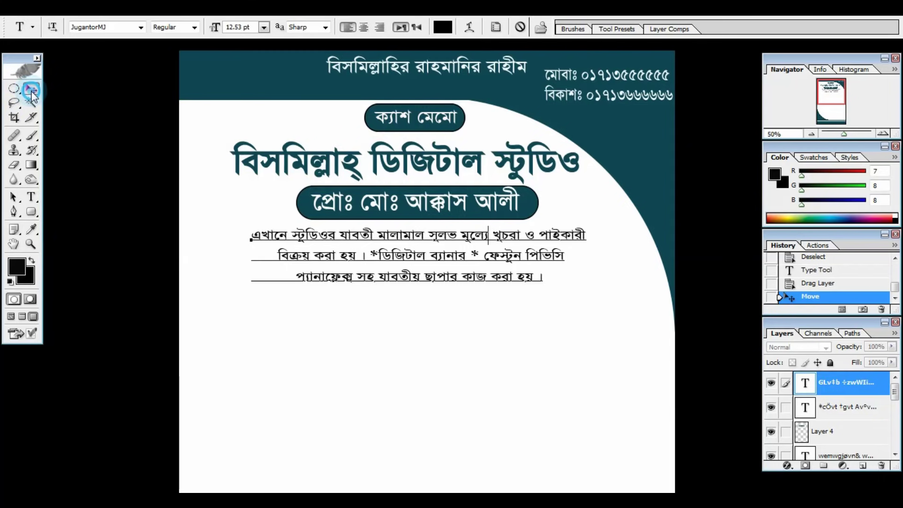
{"action": "left_click", "coordinate": [382, 291]}
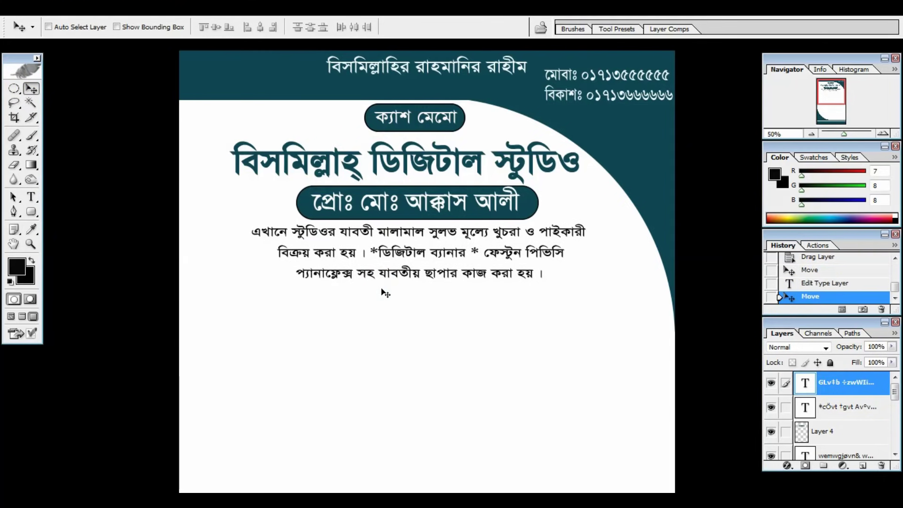
{"action": "key", "text": "ctrl+minus"}
{"action": "key", "text": "ctrl+minus"}
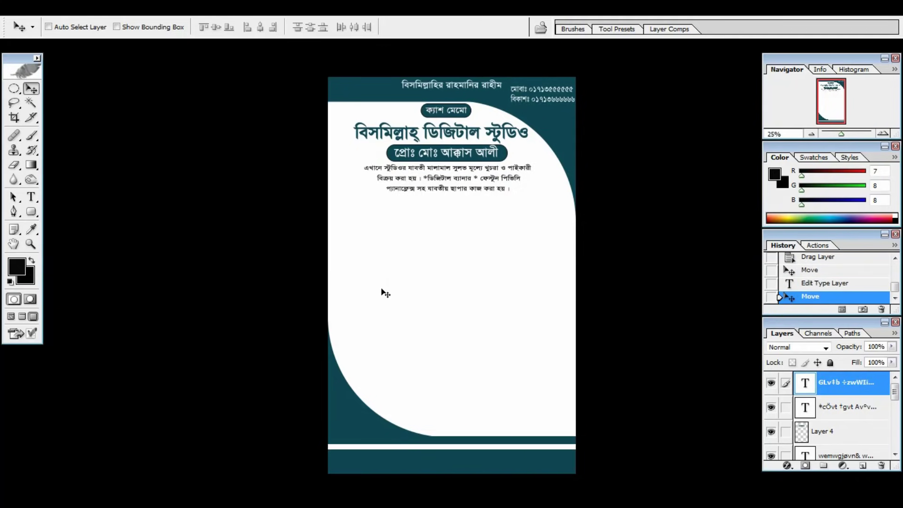
- On a new layer, draw a wide rounded bar just below the services paragraph
{"action": "key", "text": "ctrl+plus"}
{"action": "key", "text": "ctrl+plus"}
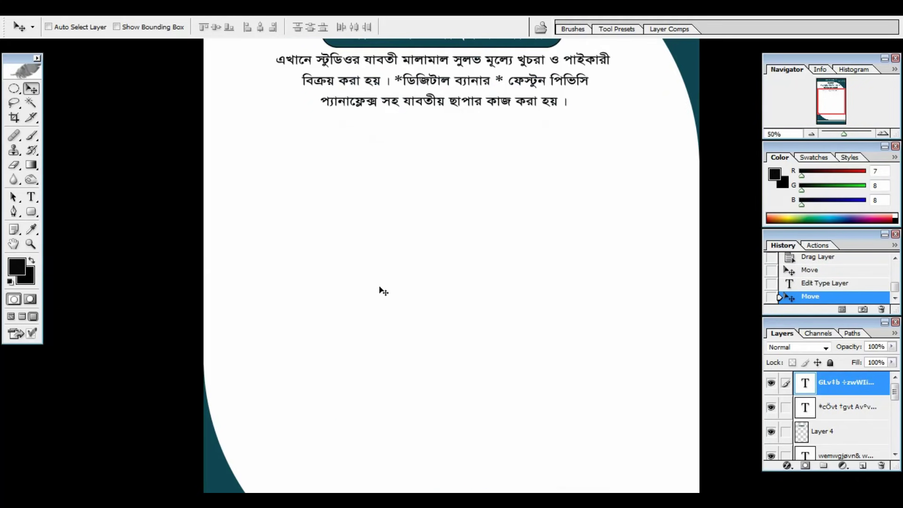
{"action": "left_click_drag", "start_coordinate": [337, 232], "coordinate": [329, 333]}
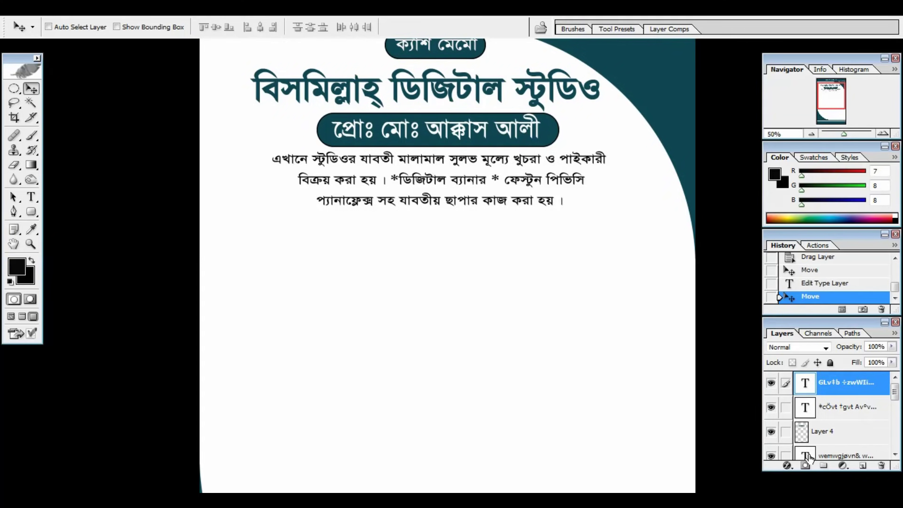
{"action": "left_click", "coordinate": [862, 466]}
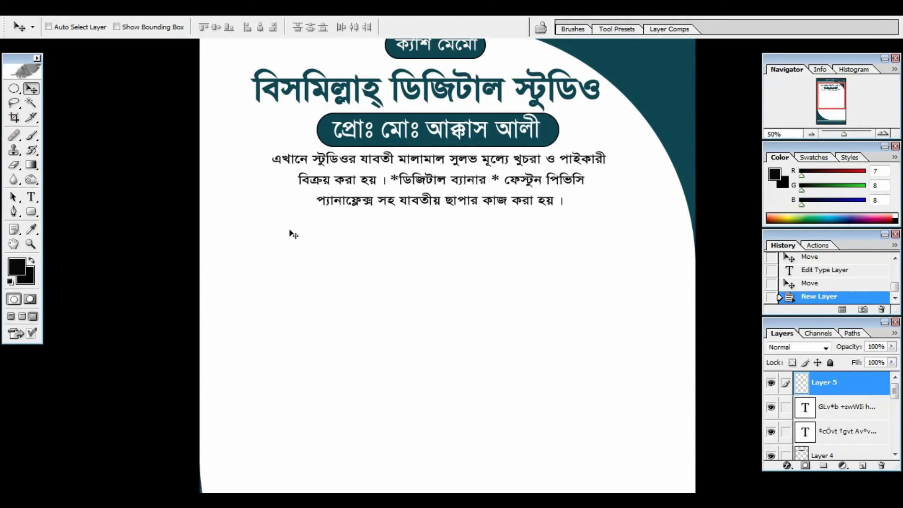
{"action": "left_click", "coordinate": [32, 212]}
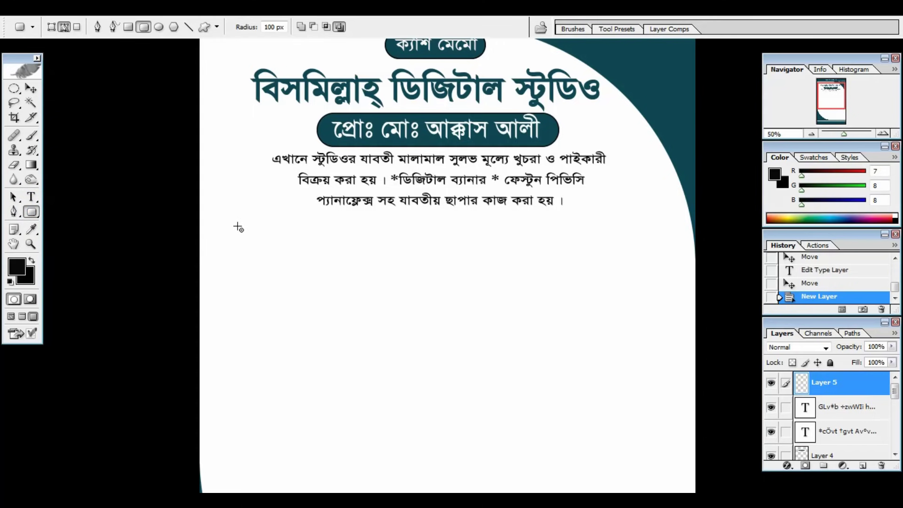
{"action": "mouse_move", "coordinate": [212, 214]}
{"action": "left_mouse_down"}
{"action": "mouse_move", "coordinate": [648, 245]}
{"action": "mouse_move", "coordinate": [688, 237]}
{"action": "left_mouse_up"}
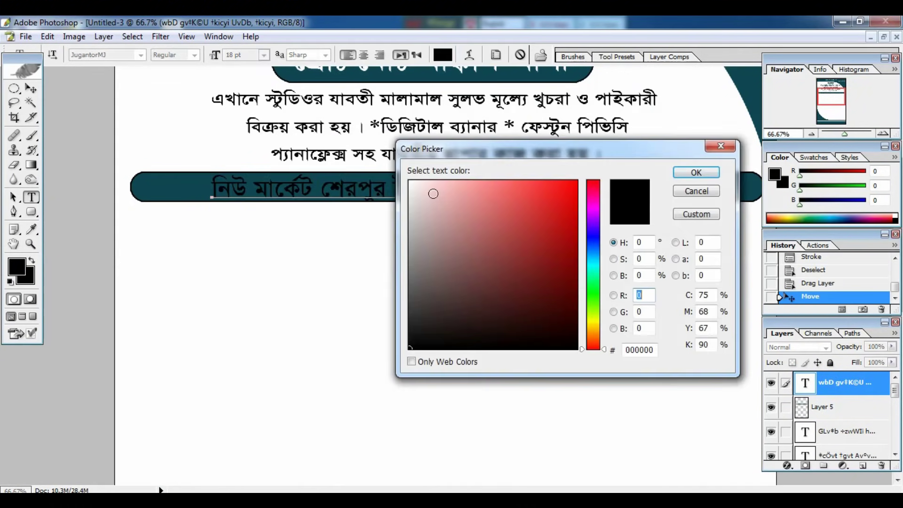
- Add the ক্রমিক নং and তারিখঃ label line followed by dotted fill-in lines
{"action": "left_click", "coordinate": [31, 197]}
{"action": "left_click", "coordinate": [141, 217]}
{"action": "key", "text": "ctrl+v"}
{"action": "key", "text": "ctrl+a"}
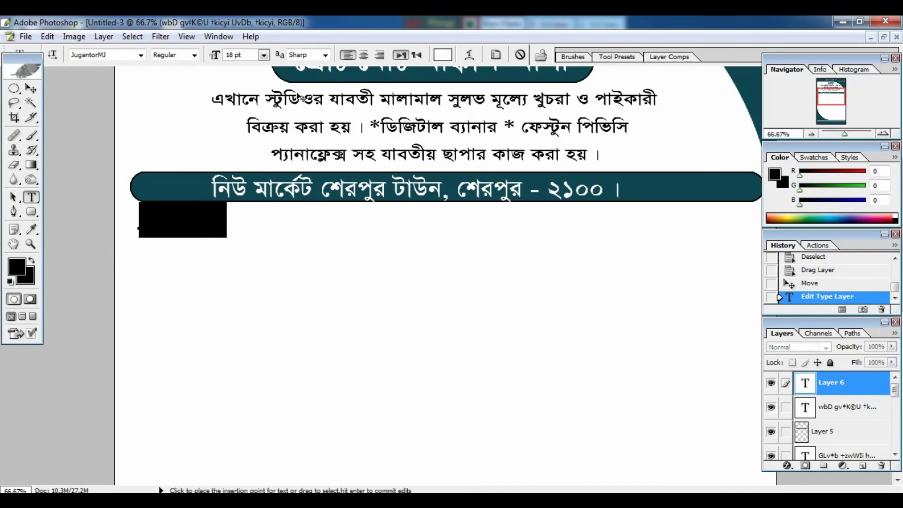
{"action": "type", "text": "...................."}
{"action": "key", "text": "ctrl+minus"}
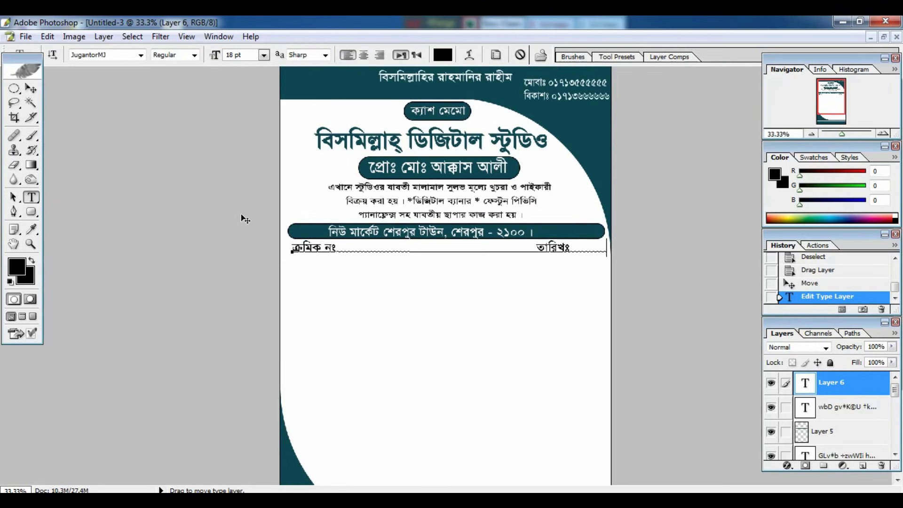
{"action": "key", "text": "v"}
- Type dotted নামঃ and ঠিকানাঃ lines below it, then add a new empty layer
{"action": "left_click", "coordinate": [31, 197]}
{"action": "left_click", "coordinate": [288, 266]}
{"action": "type", "text": "bvgt................................................................................"}
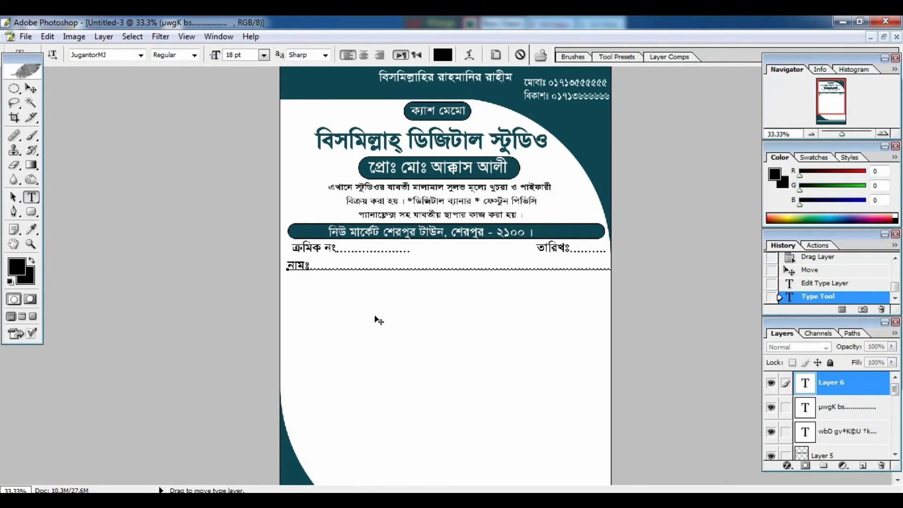
{"action": "key", "text": "Return"}
{"action": "type", "text": "wVKvbvt .........................................................................."}
{"action": "key", "text": "ctrl+Return"}
{"action": "key", "text": "v"}
{"action": "key", "text": "ctrl+minus"}
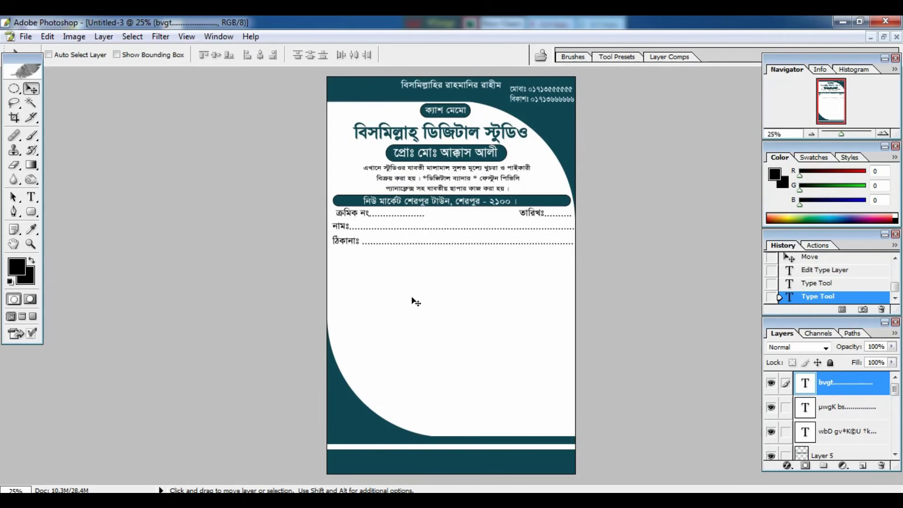
{"action": "left_click", "coordinate": [31, 212]}
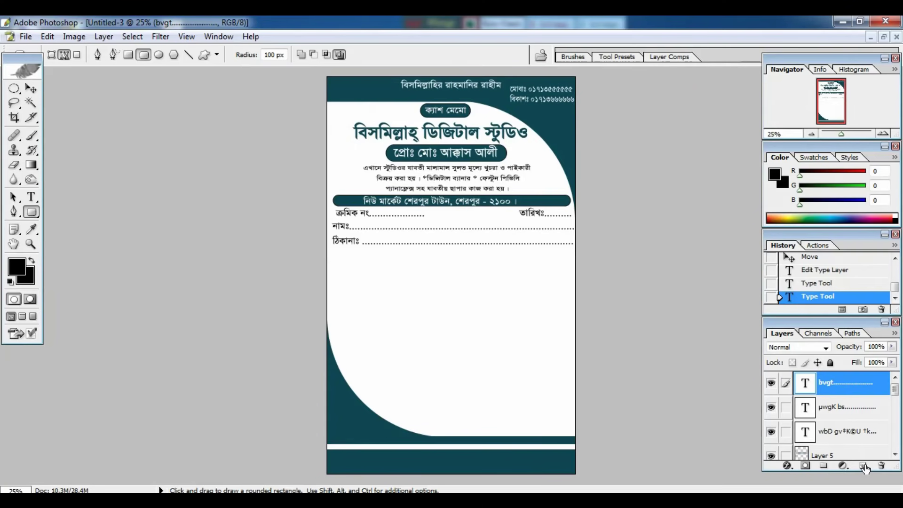
{"action": "left_click", "coordinate": [864, 467]}
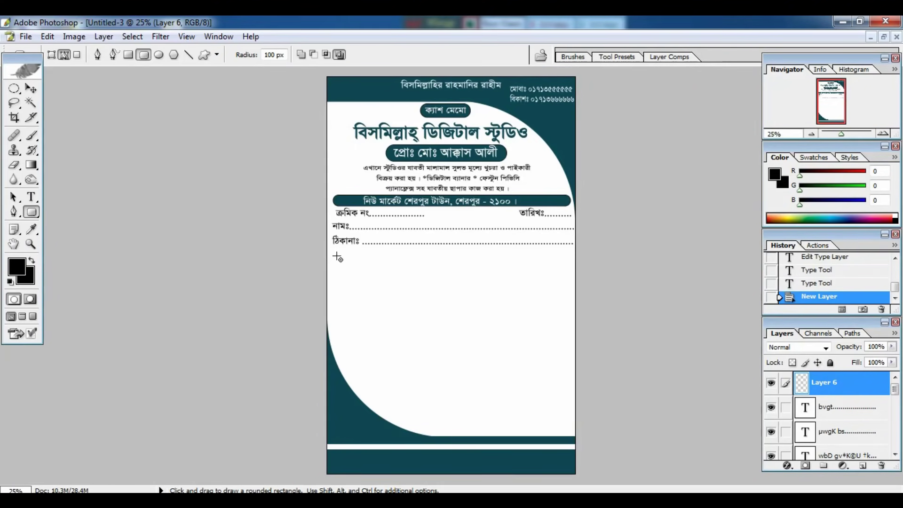
- Draw a large rounded box below the dotted lines and give it a 4 px black inside stroke
{"action": "left_click_drag", "start_coordinate": [337, 257], "coordinate": [567, 421]}
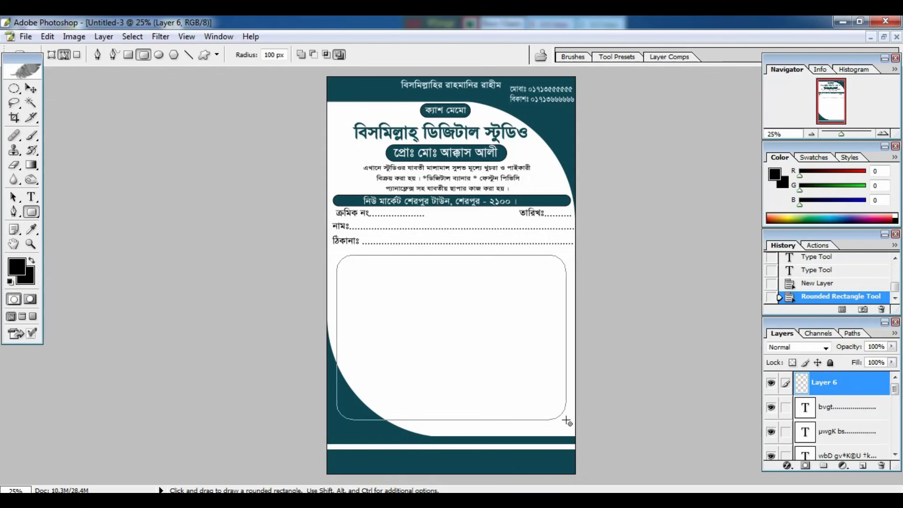
{"action": "key", "text": "ctrl+Return"}
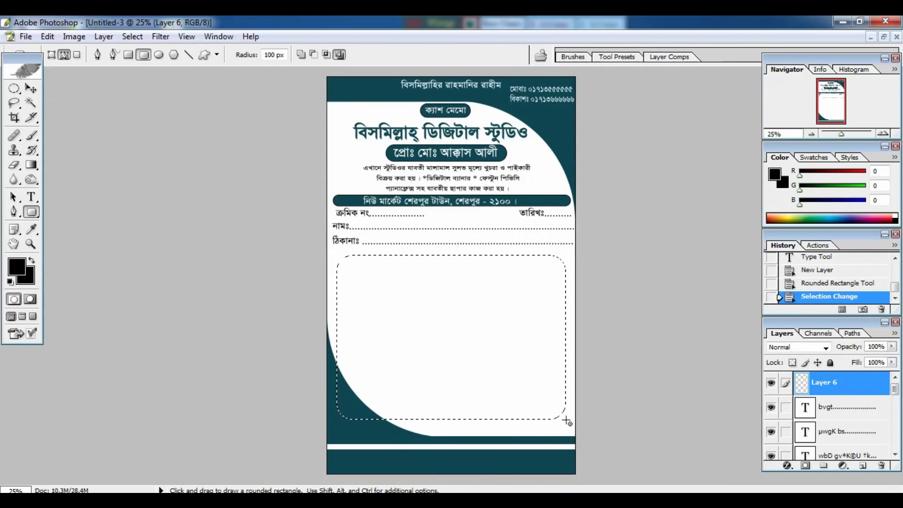
{"action": "left_click", "coordinate": [49, 38]}
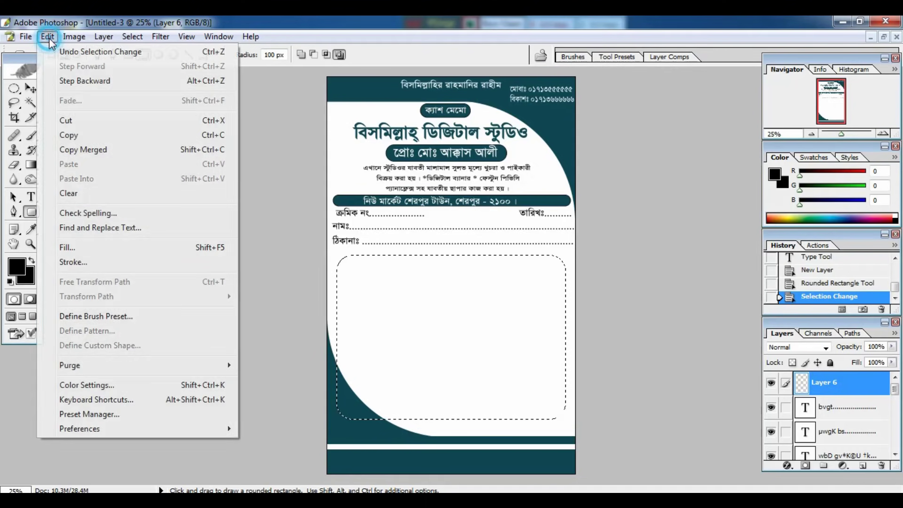
{"action": "left_click", "coordinate": [72, 268]}
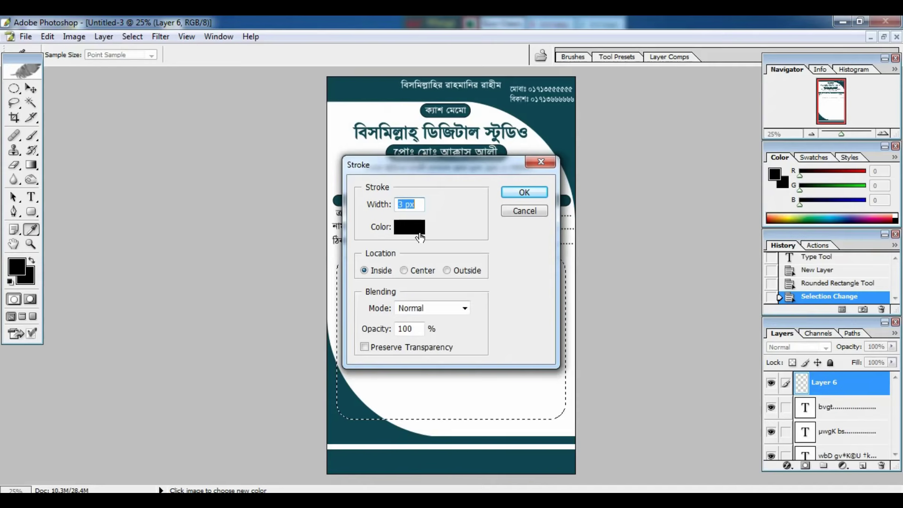
{"action": "left_click", "coordinate": [388, 212]}
{"action": "type", "text": "4"}
{"action": "left_click", "coordinate": [524, 192]}
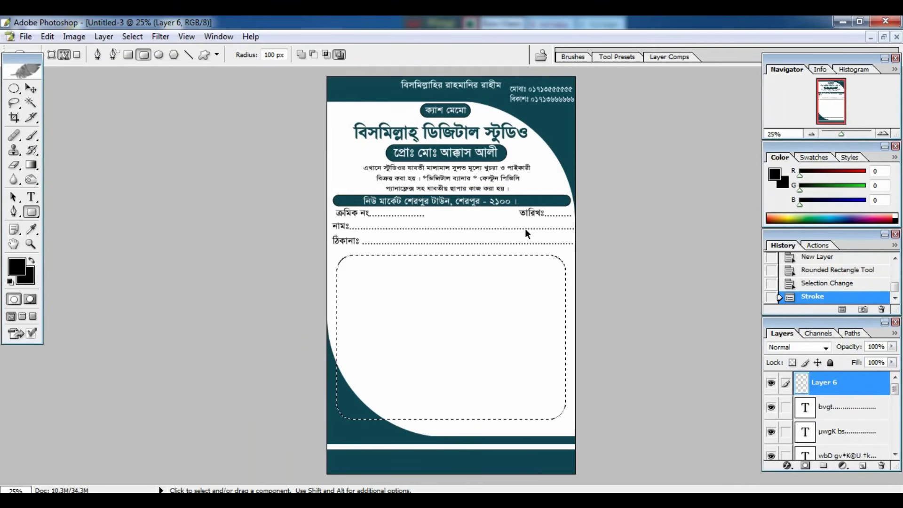
{"action": "key", "text": "ctrl+d"}
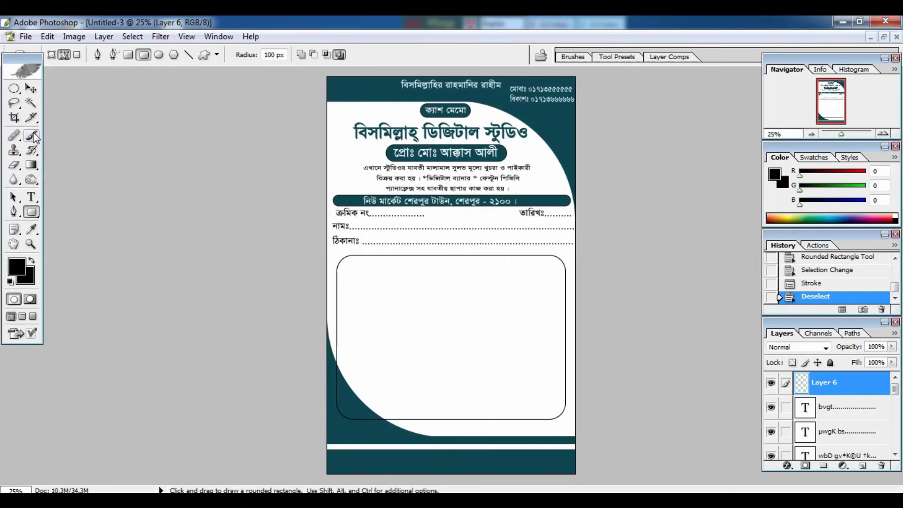
{"action": "left_click", "coordinate": [92, 141]}
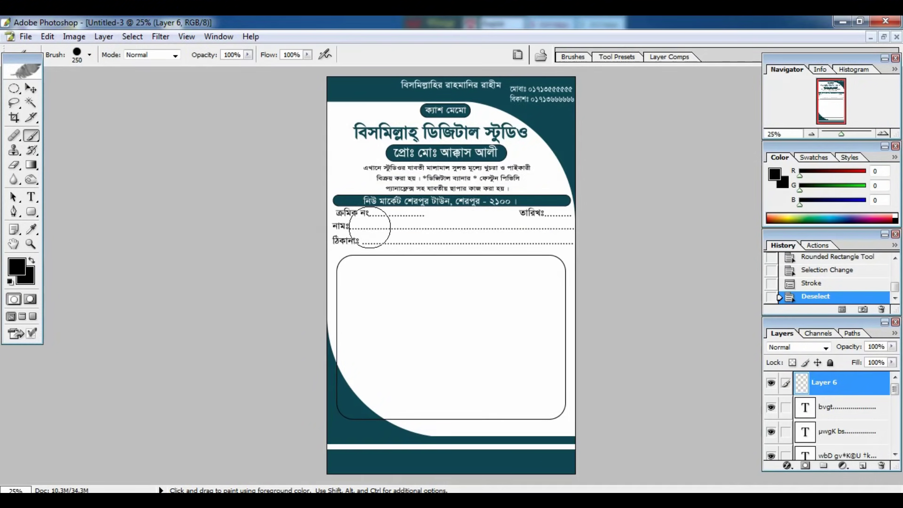
{"action": "key", "text": "ctrl+plus"}
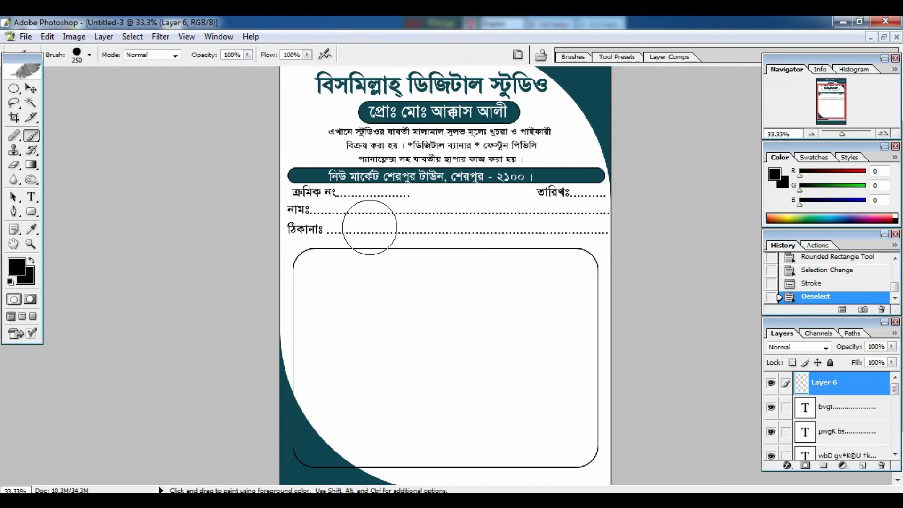
{"action": "key", "text": "ctrl+plus"}
{"action": "left_click_drag", "start_coordinate": [369, 226], "coordinate": [376, 152]}
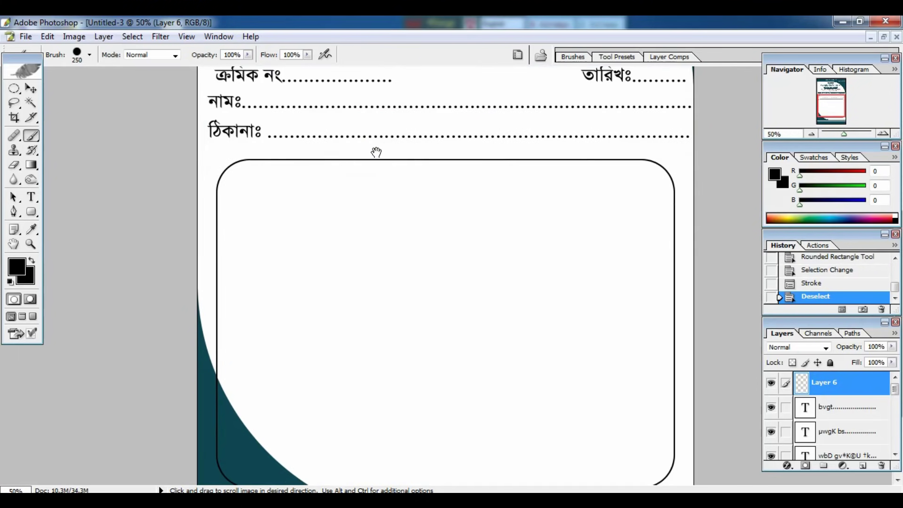
{"action": "left_click_drag", "start_coordinate": [370, 212], "coordinate": [371, 145]}
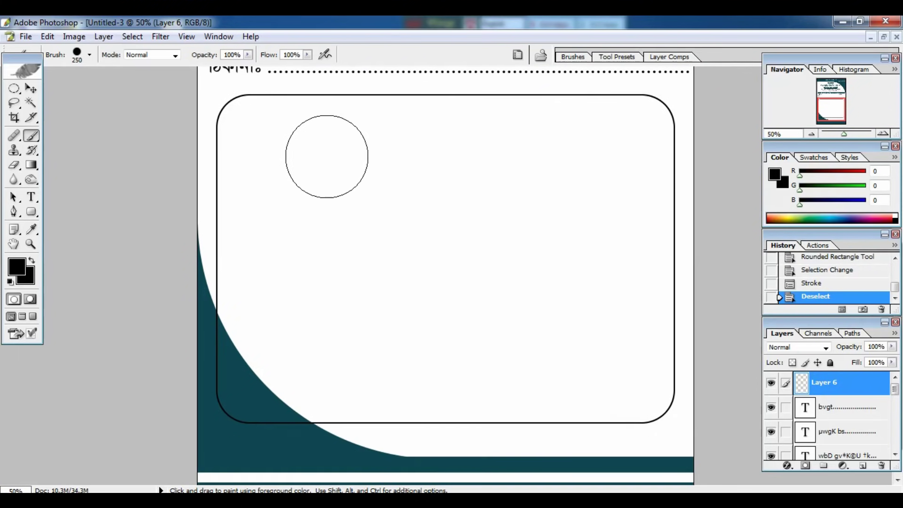
{"action": "key", "text": "bracketleft"}
{"action": "key", "text": "bracketleft"}
{"action": "key", "text": "bracketleft"}
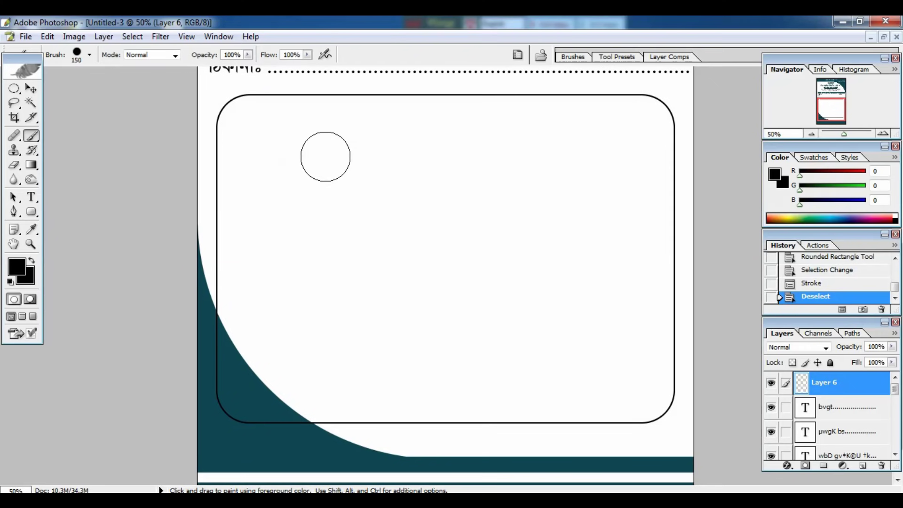
{"action": "key", "text": "bracketleft"}
{"action": "key", "text": "bracketleft"}
{"action": "key", "text": "bracketleft"}
{"action": "key", "text": "bracketleft"}
{"action": "key", "text": "bracketleft"}
{"action": "key", "text": "bracketleft"}
{"action": "key", "text": "bracketleft"}
{"action": "key", "text": "bracketleft"}
{"action": "left_click_drag", "start_coordinate": [250, 96], "coordinate": [239, 378]}
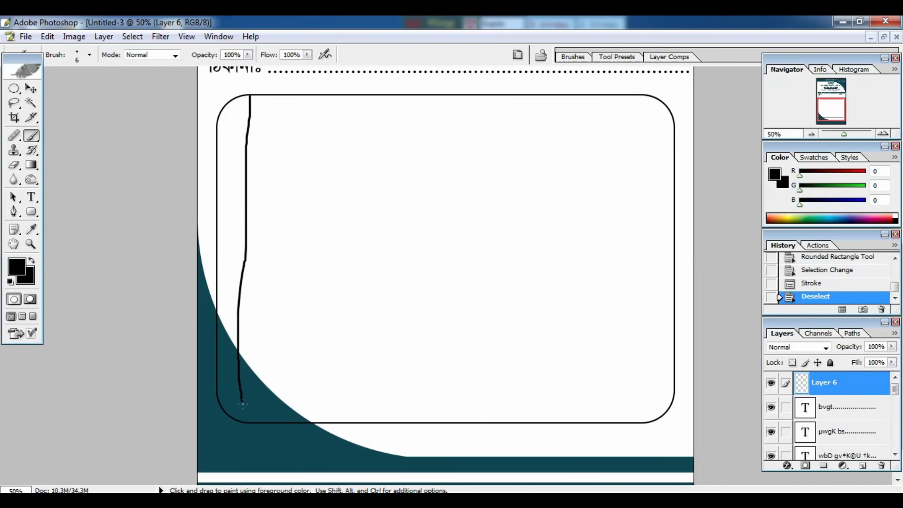
{"action": "left_click_drag", "start_coordinate": [245, 427], "coordinate": [244, 429]}
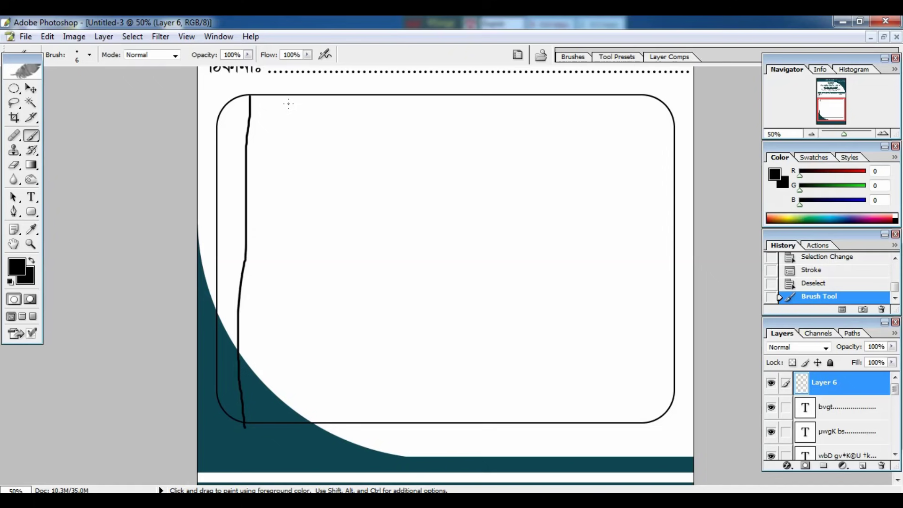
{"action": "mouse_move", "coordinate": [290, 96]}
{"action": "left_mouse_down"}
{"action": "mouse_move", "coordinate": [282, 170]}
{"action": "mouse_move", "coordinate": [292, 421]}
{"action": "left_mouse_up"}
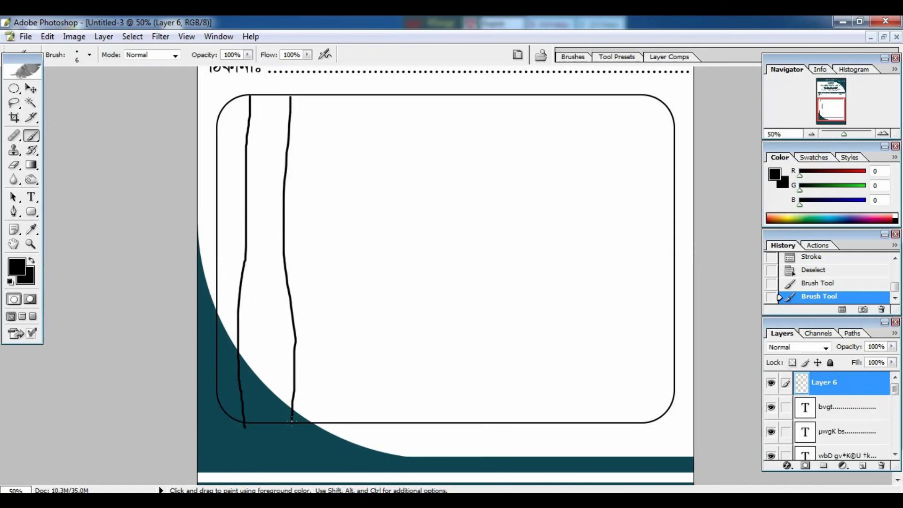
{"action": "key", "text": "ctrl+alt+z"}
{"action": "key", "text": "ctrl+alt+z"}
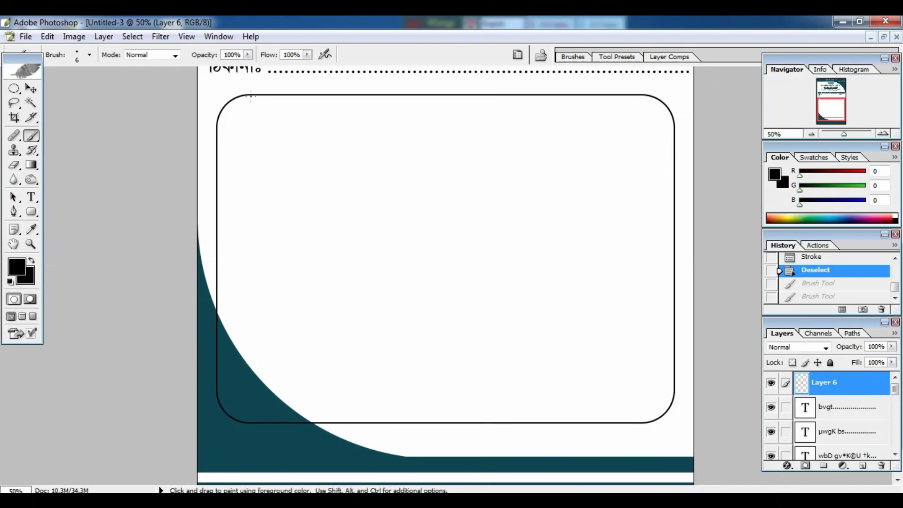
- Draw the first two vertical column dividers, undoing a stray diagonal stroke
{"action": "left_click_drag", "start_coordinate": [250, 95], "coordinate": [245, 385]}
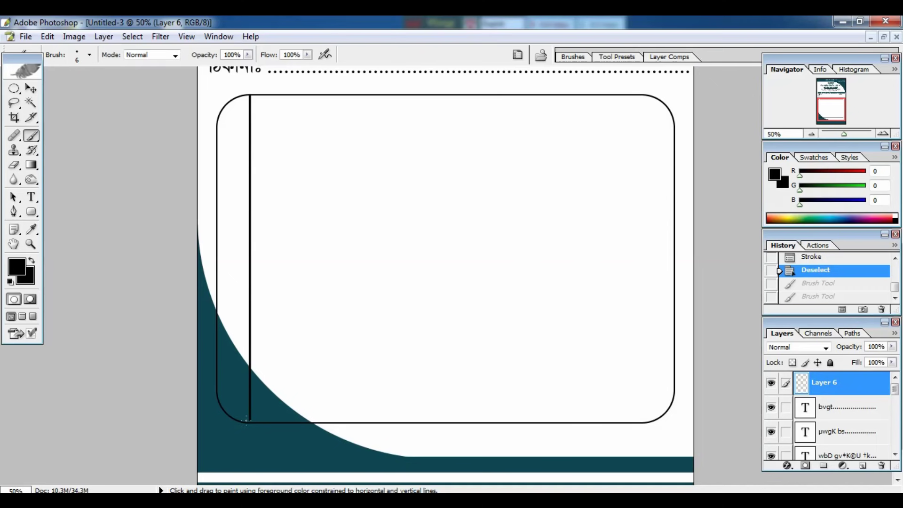
{"action": "left_click_drag", "start_coordinate": [246, 423], "coordinate": [246, 423]}
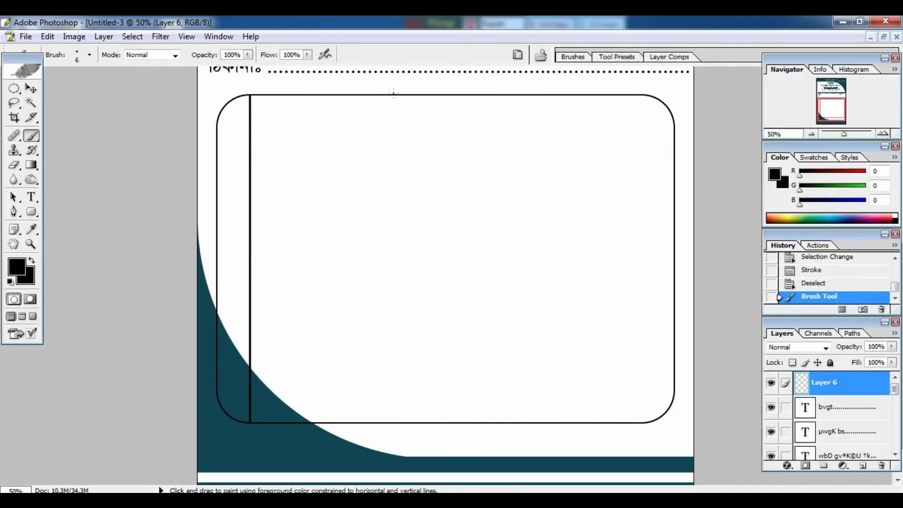
{"action": "left_click_drag", "start_coordinate": [394, 92], "coordinate": [387, 156]}
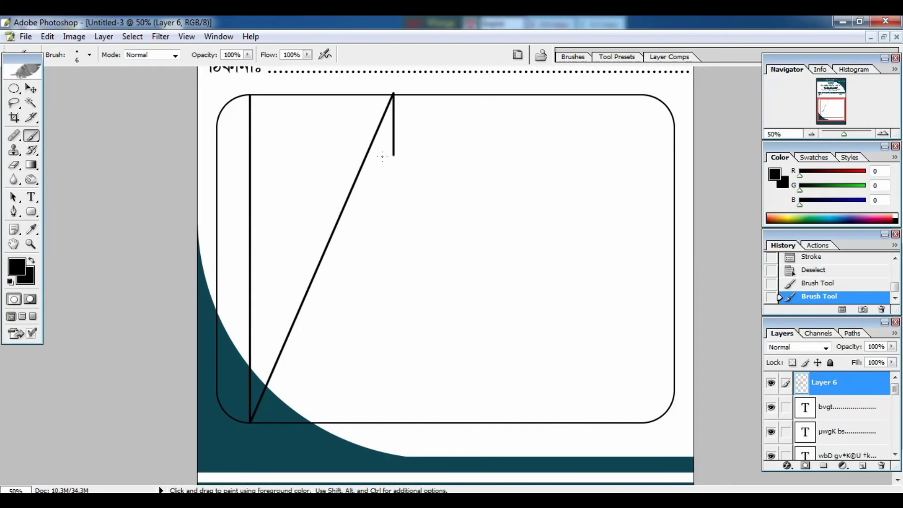
{"action": "key", "text": "ctrl+z"}
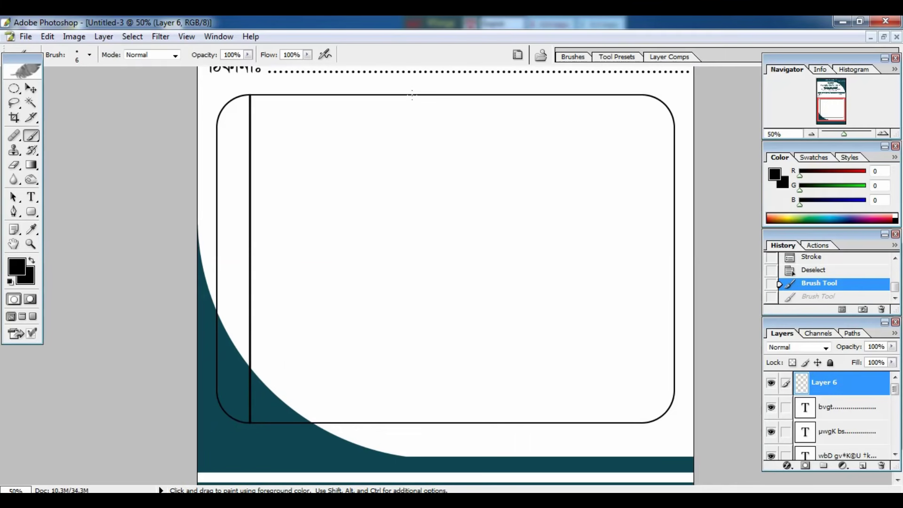
{"action": "left_click", "coordinate": [412, 95]}
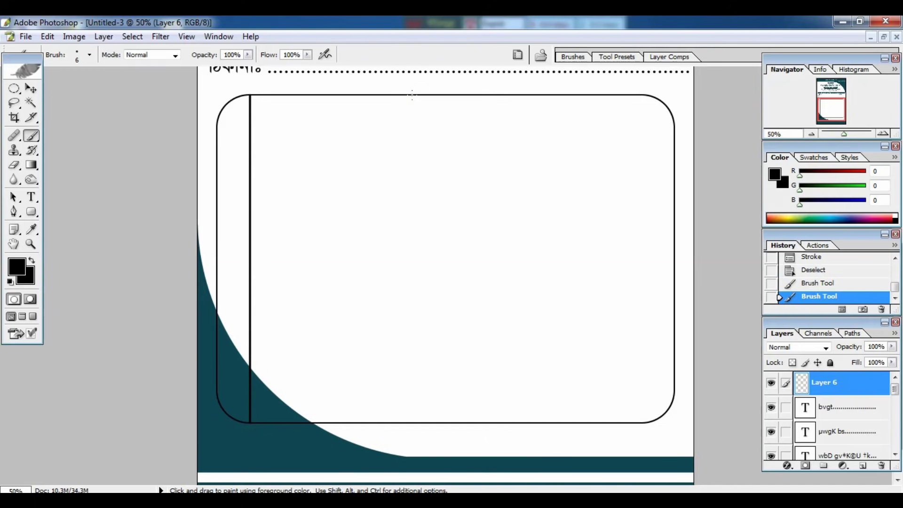
{"action": "left_click_drag", "start_coordinate": [412, 96], "coordinate": [403, 420]}
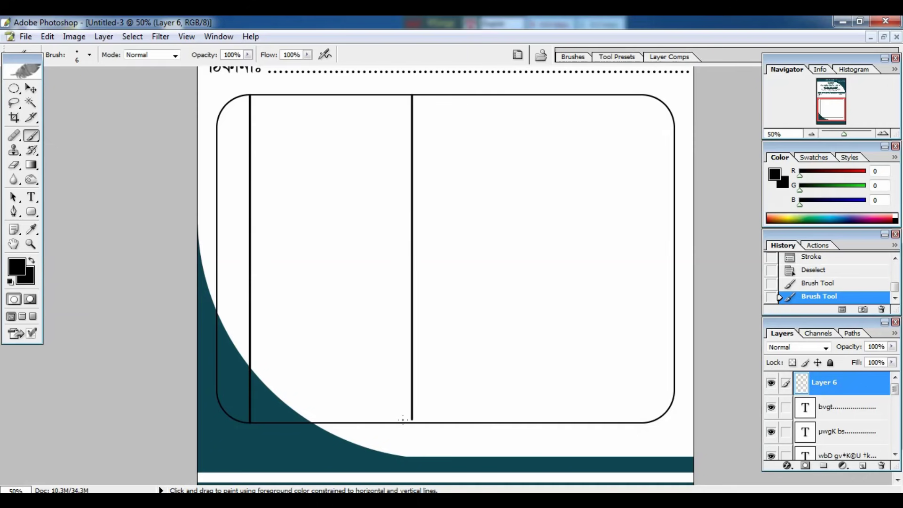
- Add two more column dividers, the header row line and three short total-row lines at right
{"action": "left_click_drag", "start_coordinate": [496, 95], "coordinate": [496, 421]}
{"action": "left_click_drag", "start_coordinate": [585, 95], "coordinate": [579, 422]}
{"action": "left_click_drag", "start_coordinate": [217, 124], "coordinate": [674, 125]}
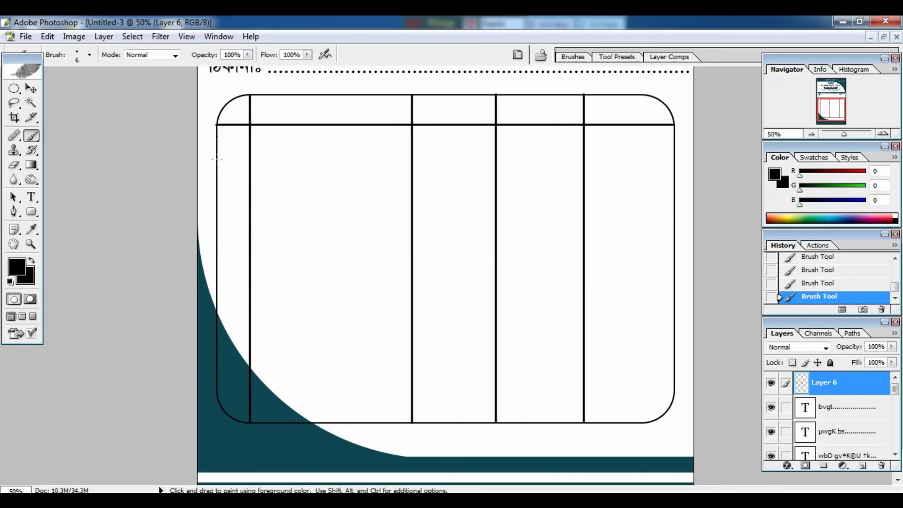
{"action": "left_click_drag", "start_coordinate": [496, 400], "coordinate": [673, 400]}
{"action": "left_click_drag", "start_coordinate": [496, 378], "coordinate": [674, 377]}
{"action": "left_click_drag", "start_coordinate": [496, 360], "coordinate": [673, 360]}
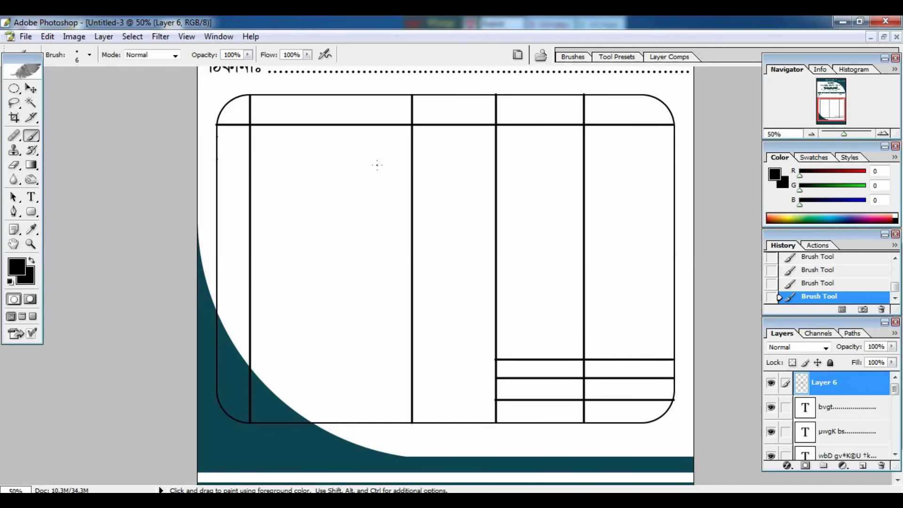
- Type the column headings নং, বিবরণ, পরিমান, দর and টাকা across the header row
{"action": "key", "text": "t"}
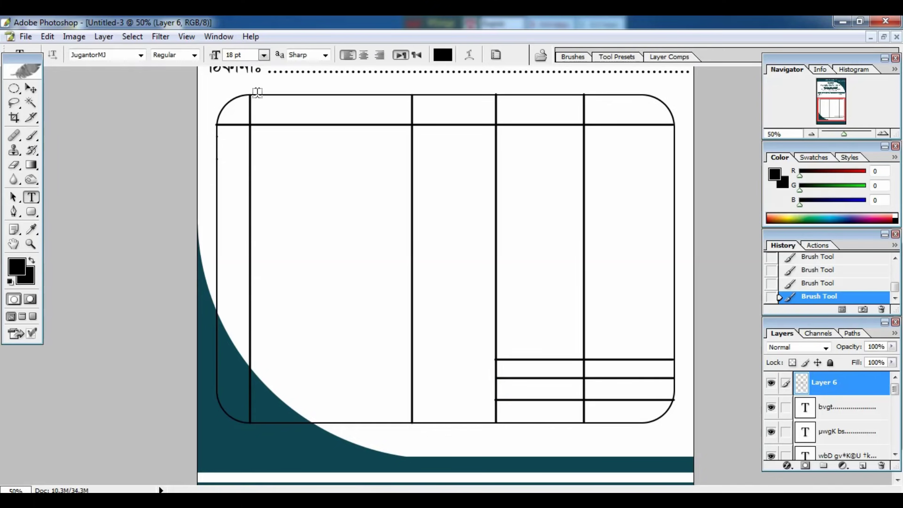
{"action": "left_click", "coordinate": [229, 114]}
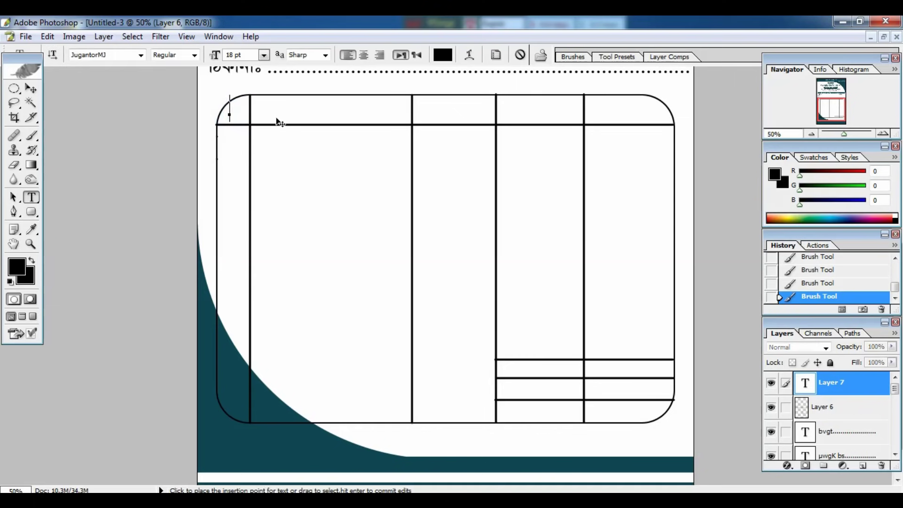
{"action": "type", "text": "bs"}
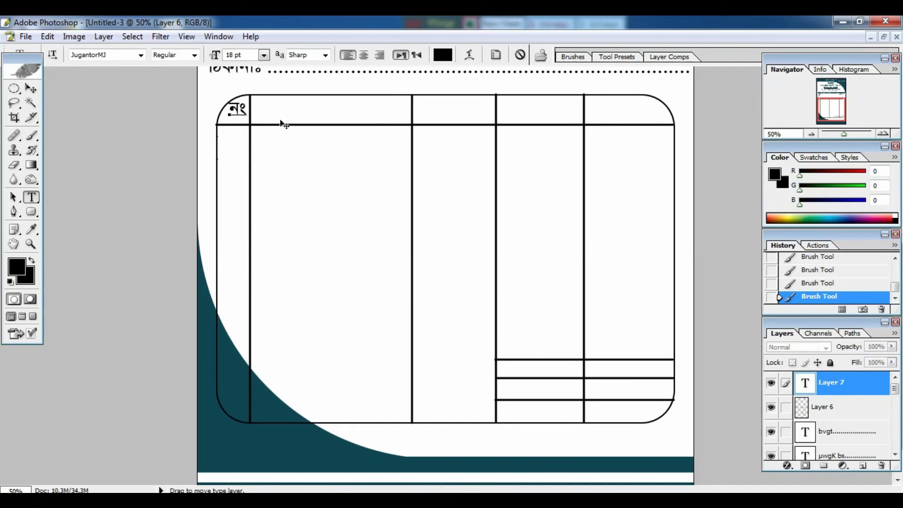
{"action": "type", "text": "      weieY          cwigvb"}
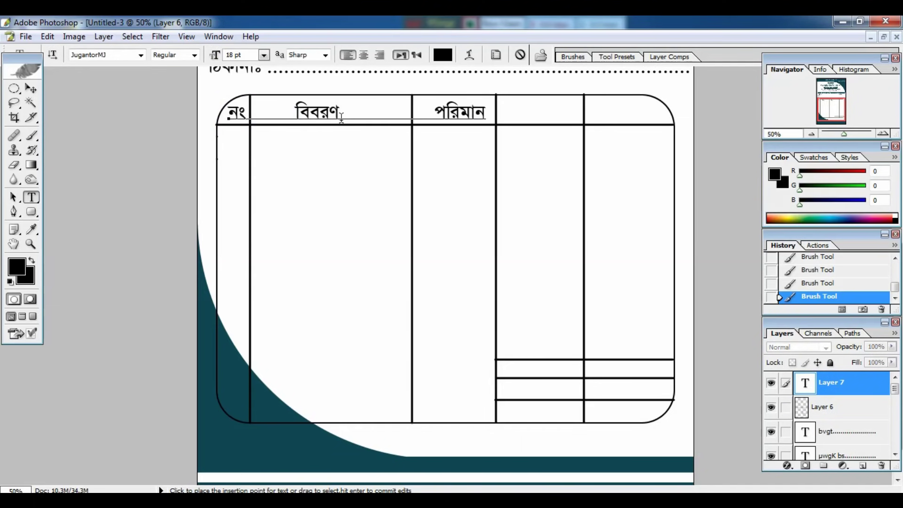
{"action": "type", "text": "    `i          UvKv"}
{"action": "key", "text": "ctrl+Return"}
{"action": "key", "text": "v"}
- Label the three total rows মোট, জমা and বাকী in the right-hand cells
{"action": "key", "text": "t"}
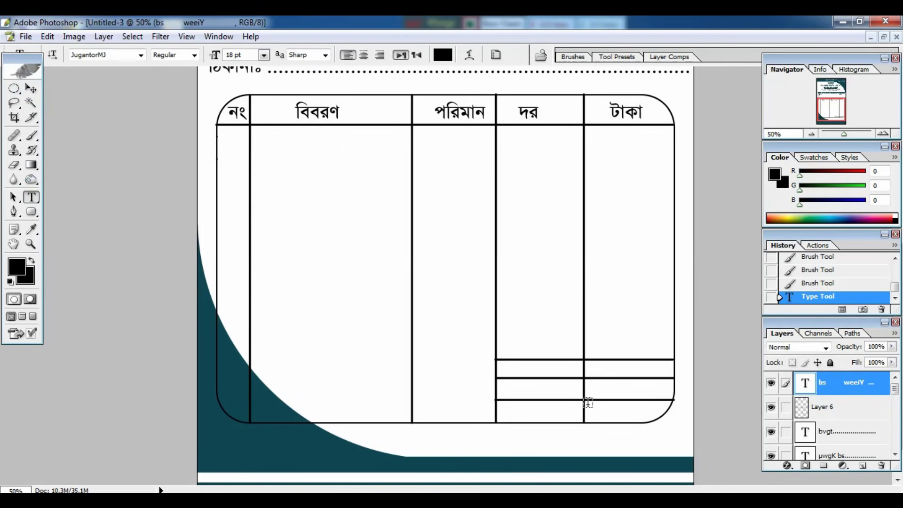
{"action": "left_click", "coordinate": [507, 366]}
{"action": "type", "text": "‡gvU"}
{"action": "mouse_move", "coordinate": [541, 356]}
{"action": "left_mouse_down"}
{"action": "mouse_move", "coordinate": [529, 389]}
{"action": "mouse_move", "coordinate": [506, 400]}
{"action": "mouse_move", "coordinate": [530, 411]}
{"action": "left_mouse_up"}
{"action": "key", "text": "ctrl+Return"}
{"action": "type", "text": "vtRgv"}
{"action": "key", "text": "ctrl+Return"}
{"action": "type", "text": "vtevKx"}
{"action": "key", "text": "ctrl+Return"}
{"action": "key", "text": "v"}
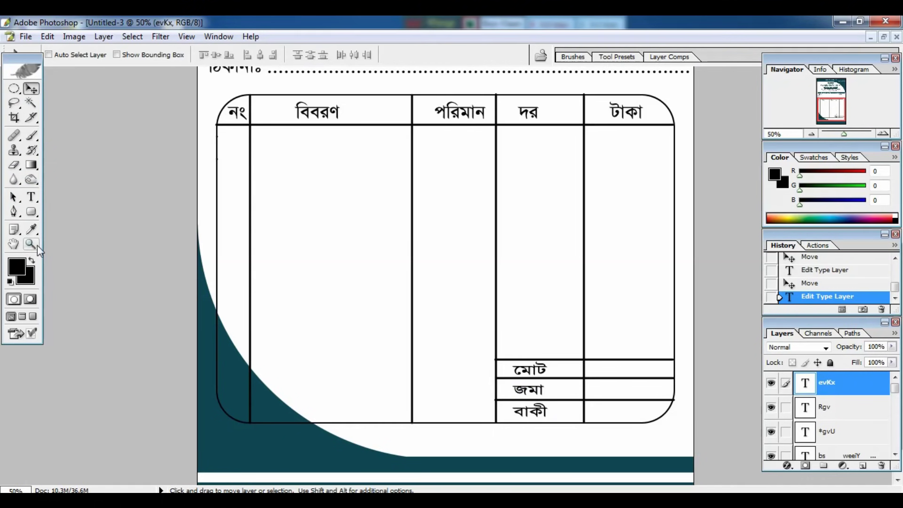
- Add a dotted কথায়ঃ line below the table and a কর্তৃপক্ষের স্বাক্ষর caption in the footer
{"action": "left_click", "coordinate": [31, 198]}
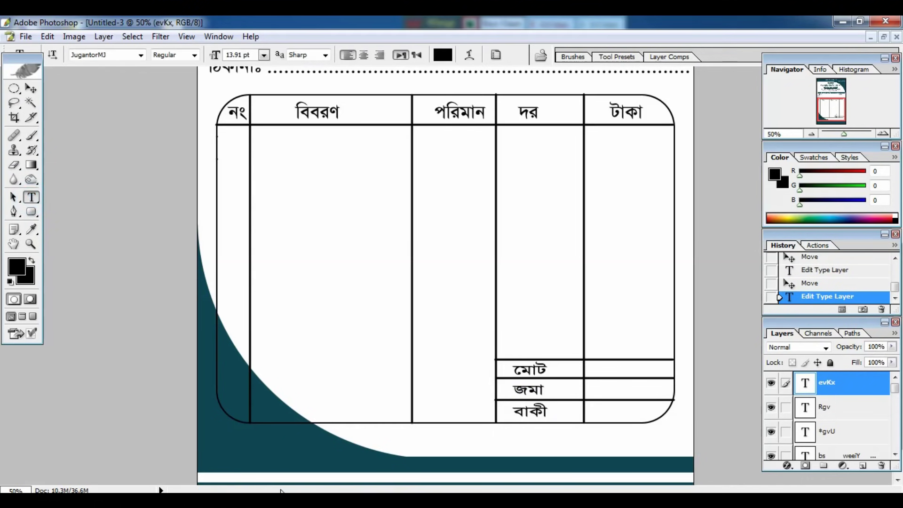
{"action": "left_click", "coordinate": [244, 445]}
{"action": "type", "text": "K_vqt "}
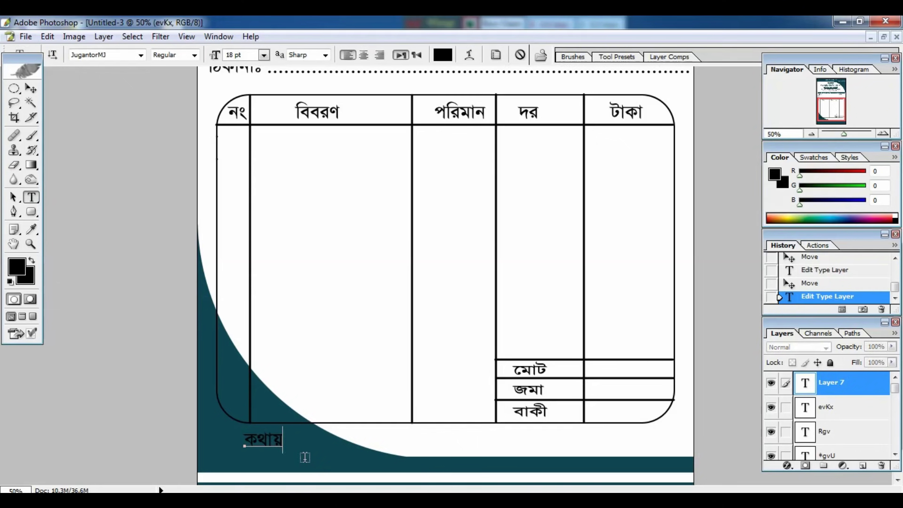
{"action": "type", "text": ".................................................................................."}
{"action": "key", "text": "ctrl+Return"}
{"action": "scroll", "coordinate": [520, 312], "scroll_direction": "down", "scroll_amount": 2}
{"action": "left_click", "coordinate": [530, 448]}
{"action": "type", "text": "KZ©„c"}
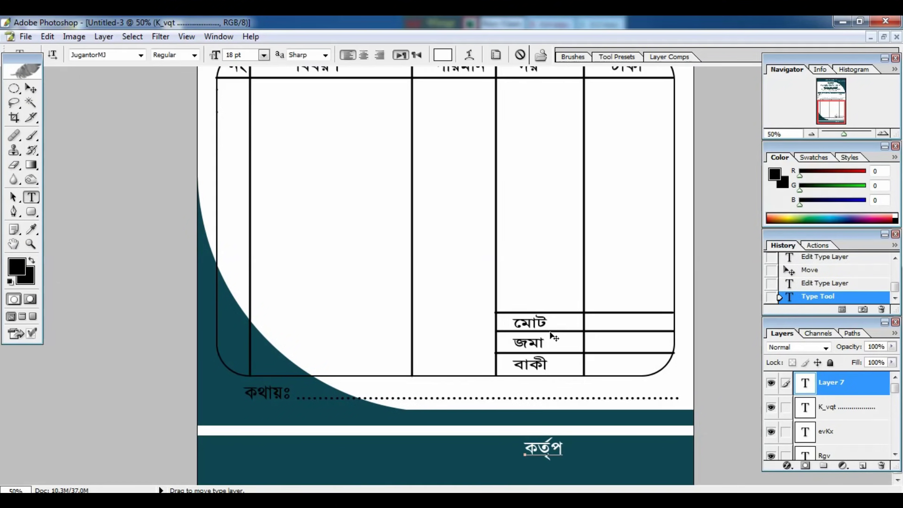
{"action": "type", "text": "‡¶i ¯^v¶i"}
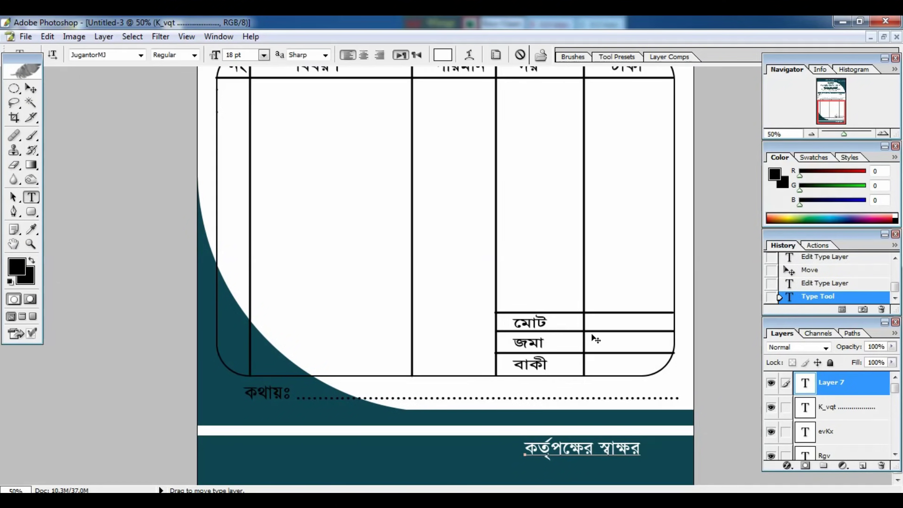
{"action": "type", "text": "v"}
{"action": "key", "text": "ctrl+minus"}
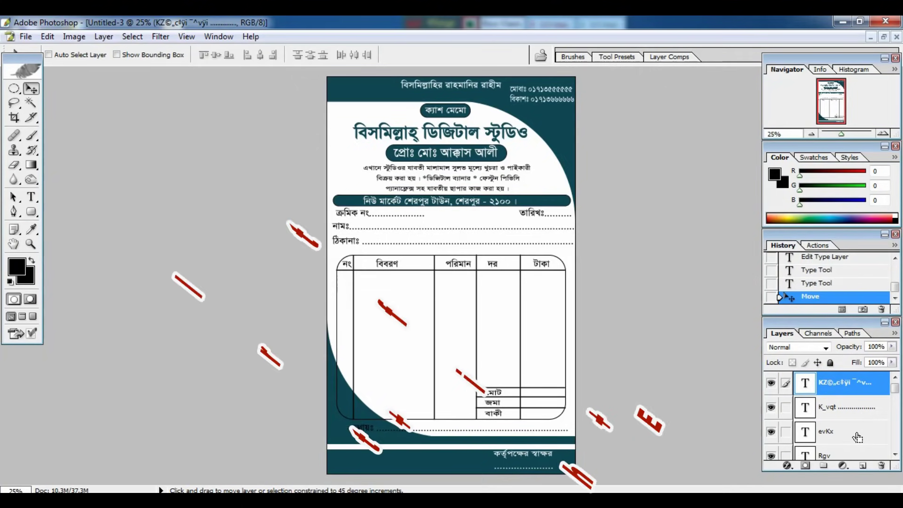
- Merge all visible layers into one Background layer and reset to default black and white colours
{"action": "key", "text": "ctrl+shift+e"}
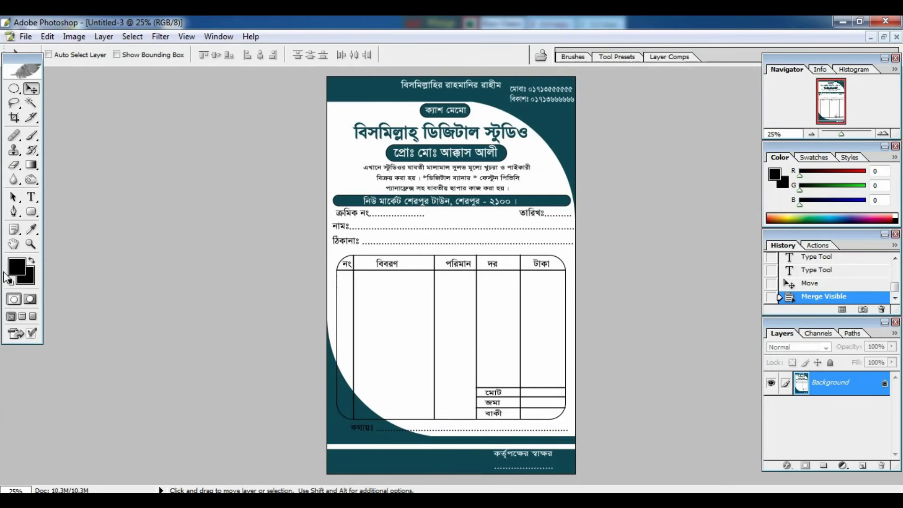
{"action": "key", "text": "w"}
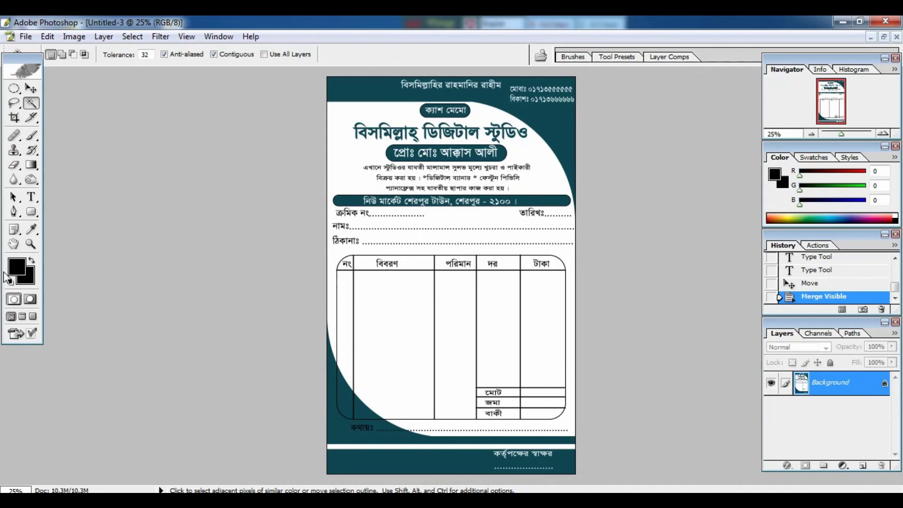
{"action": "left_click", "coordinate": [7, 279]}
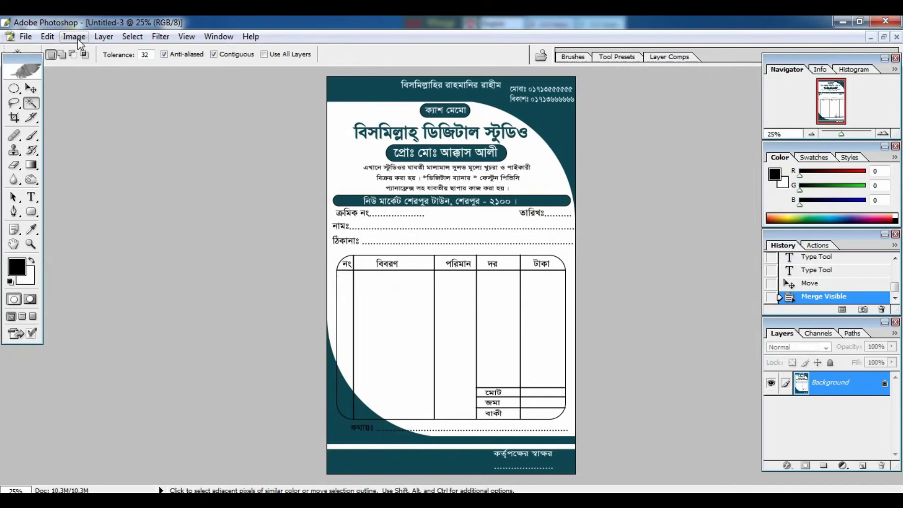
- Use Canvas Size with Relative checked to add 0.25 inches to both width and height
{"action": "left_click", "coordinate": [77, 38]}
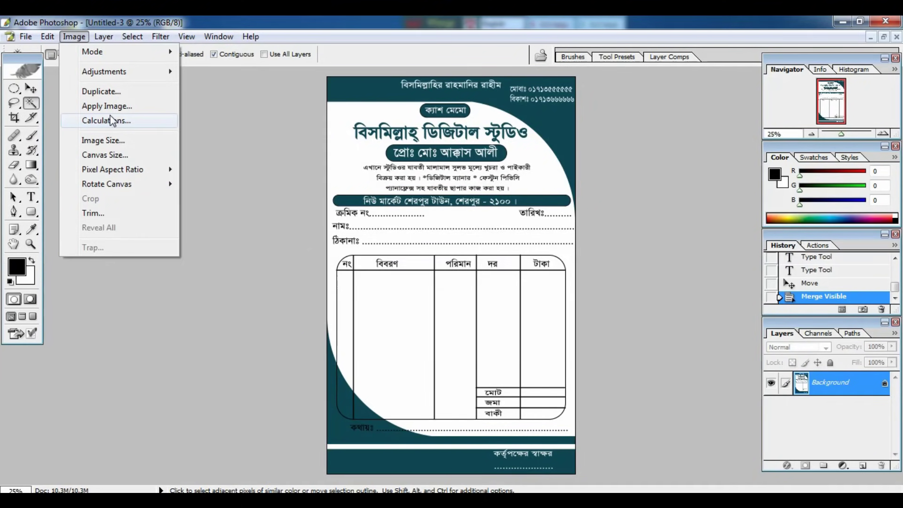
{"action": "left_click", "coordinate": [108, 154]}
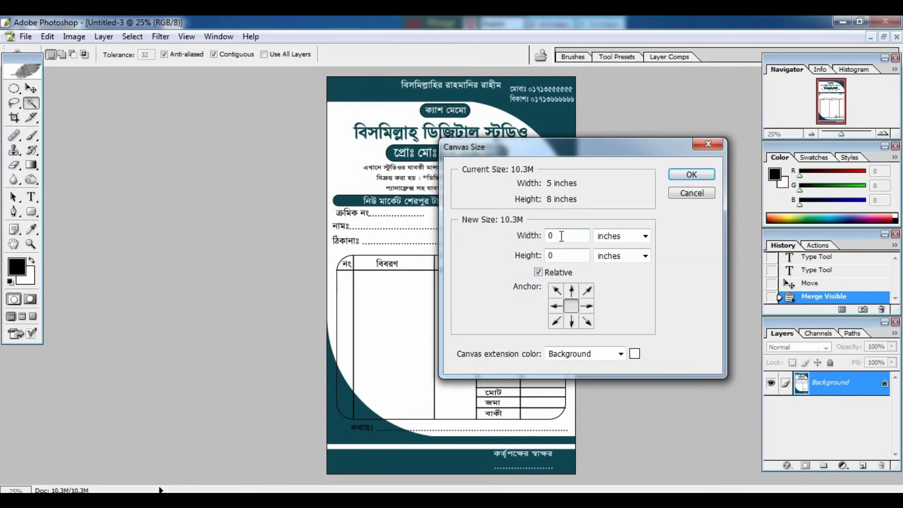
{"action": "double_click", "coordinate": [561, 236]}
{"action": "type", "text": "0.25"}
{"action": "left_click", "coordinate": [568, 256]}
{"action": "type", "text": ".25"}
{"action": "left_click", "coordinate": [689, 176]}
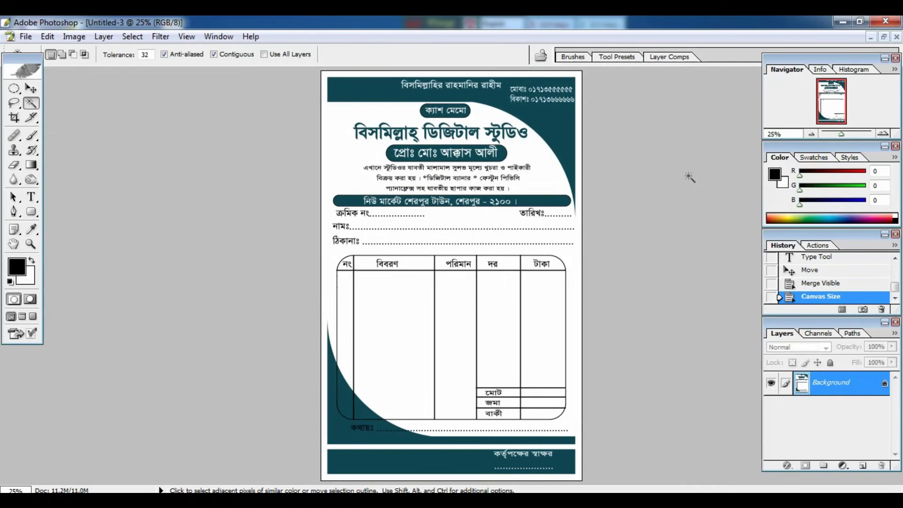
{"action": "key", "text": "v"}
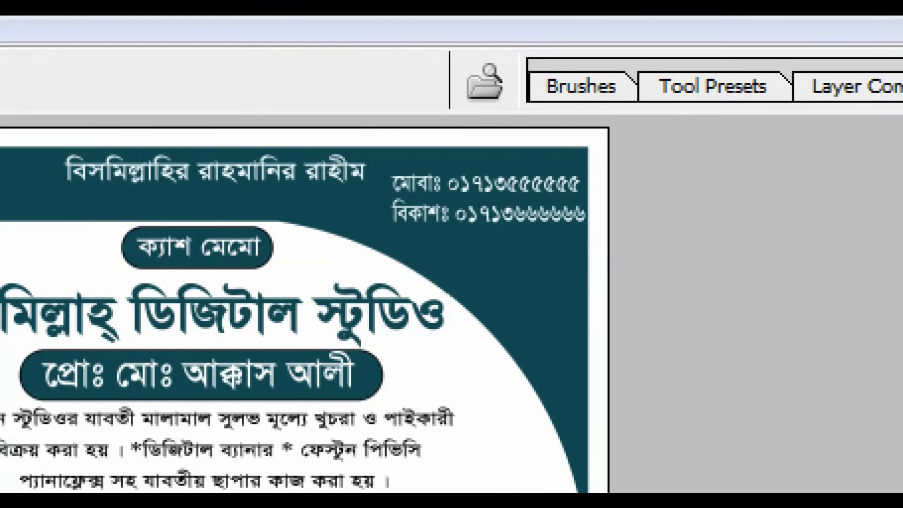
{"action": "key", "text": "w"}
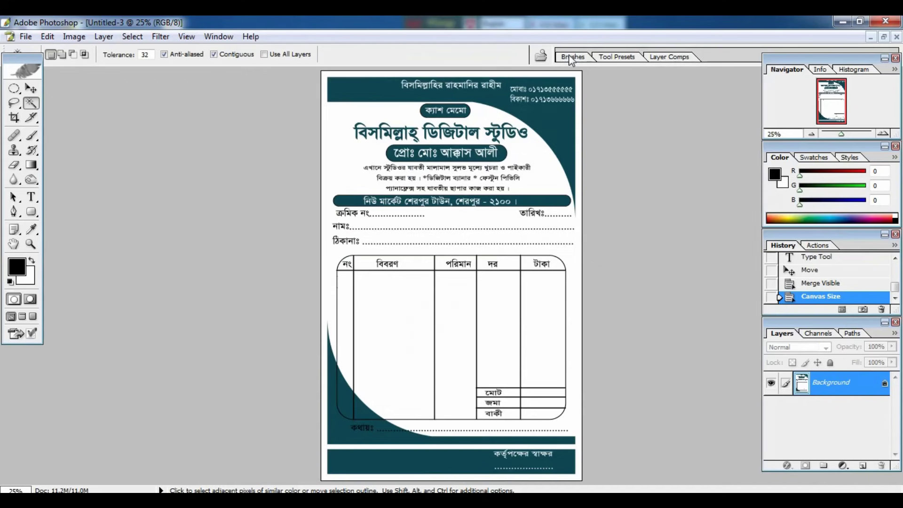